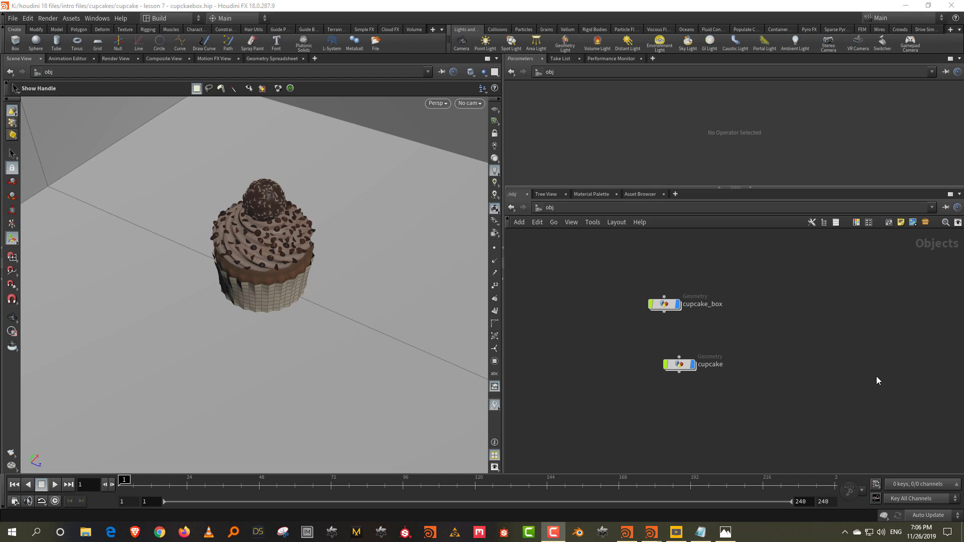
Enter the cupcake network and view groupdelete3's info showing groups base, cake, icing, paper, sprinkles
double_click(679, 365)
scroll(670, 347, "up", 8)
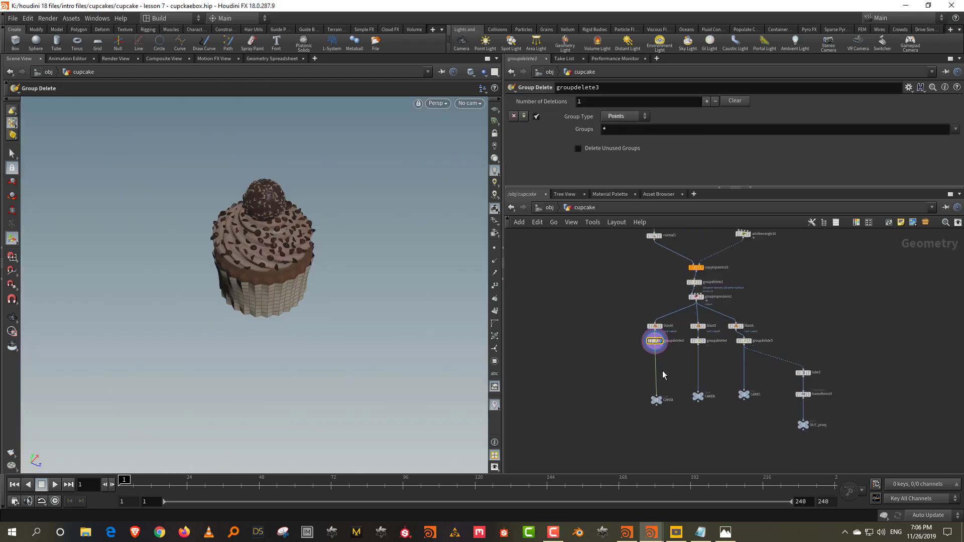
middle_click_drag(663, 390, 661, 375)
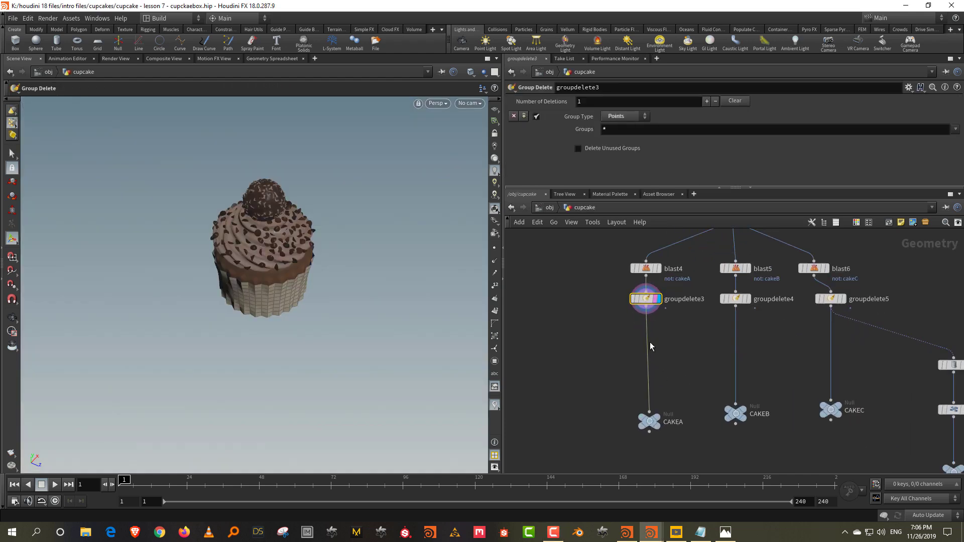
scroll(658, 371, "down", 10)
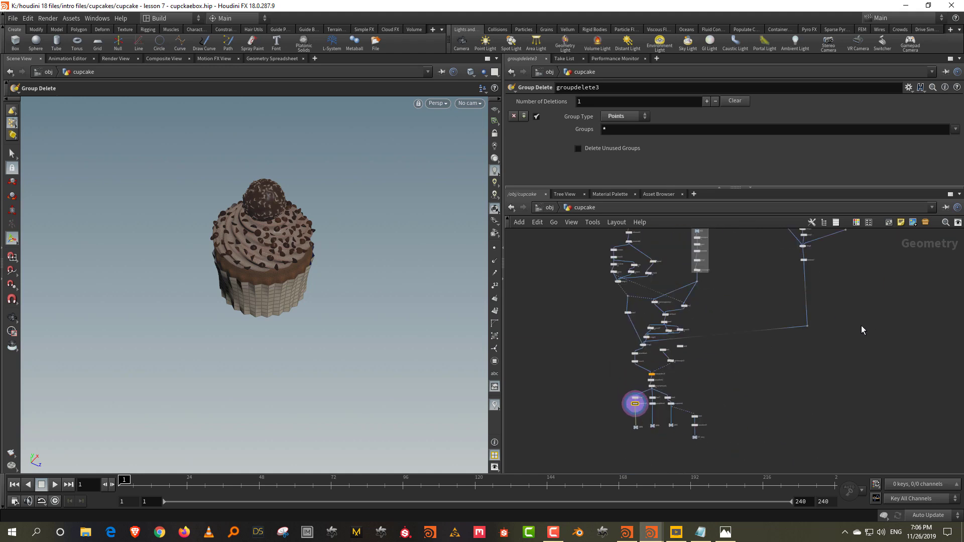
scroll(634, 405, "up", 8)
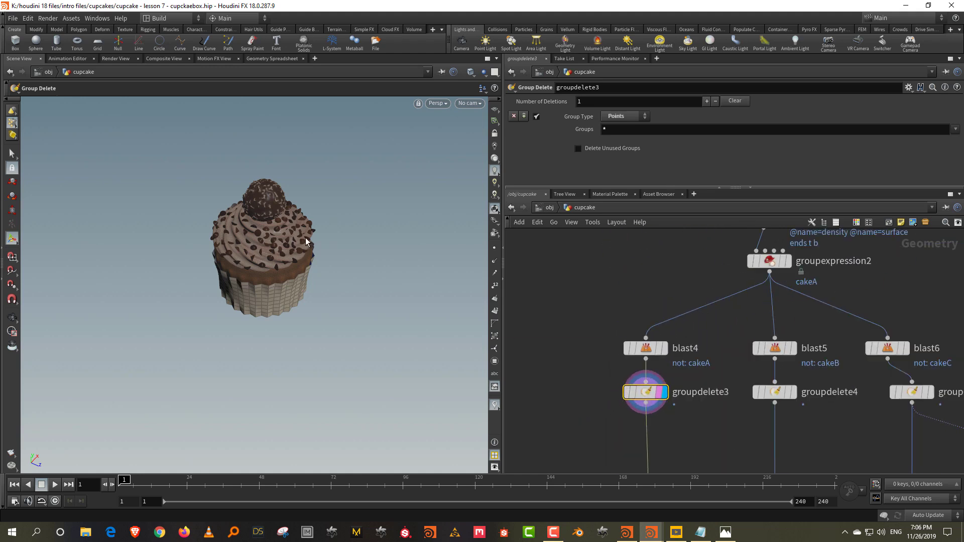
left_click(613, 391)
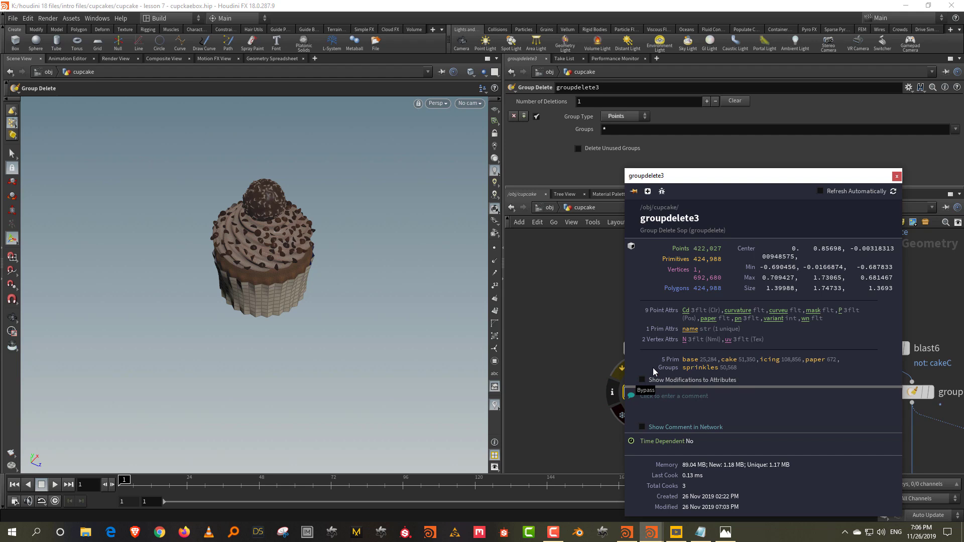
Add a Group Delete node below groupdelete3 that deletes the base group
key("Tab")
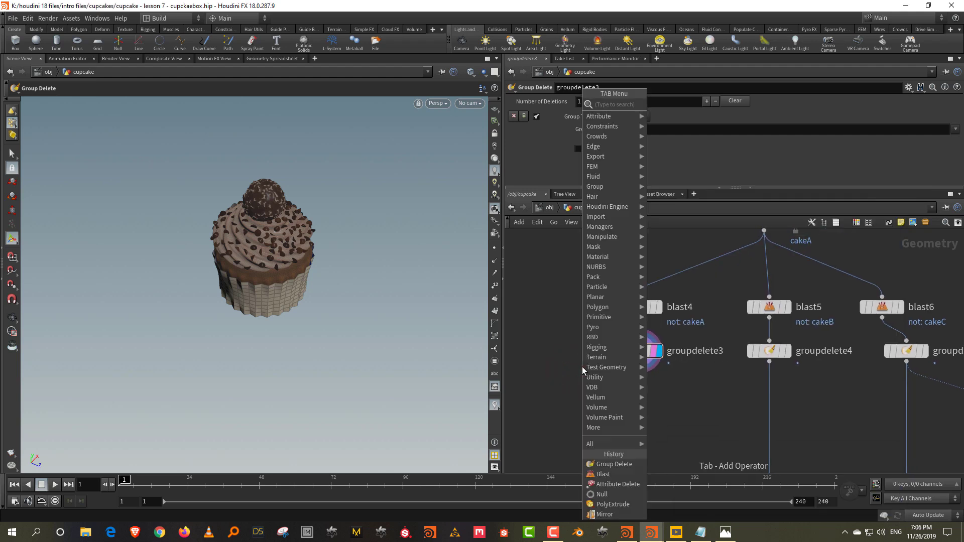
type("group")
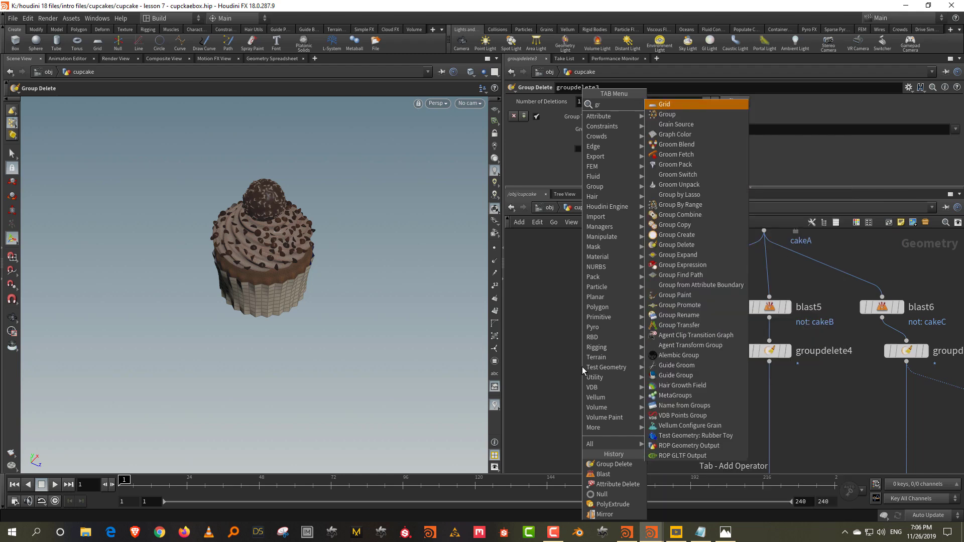
left_click(721, 164)
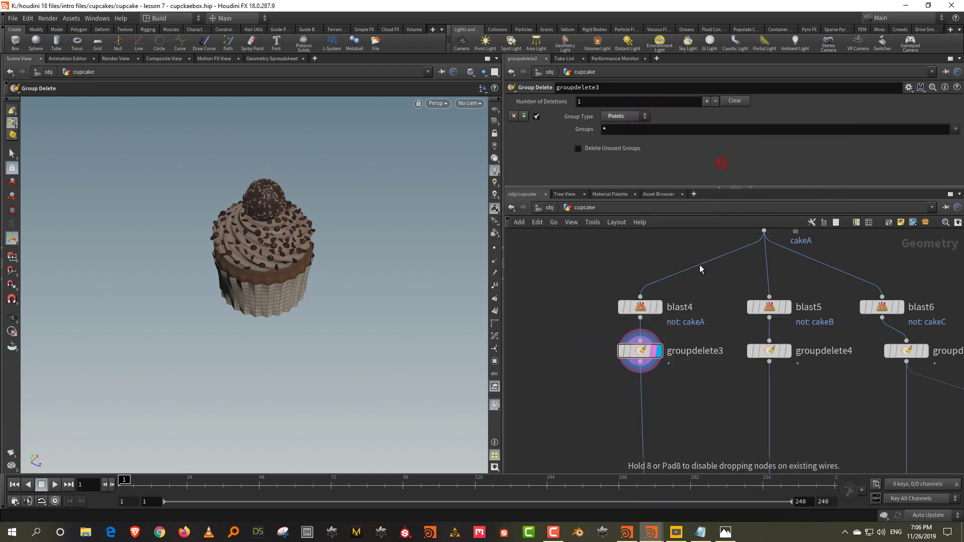
left_click(955, 130)
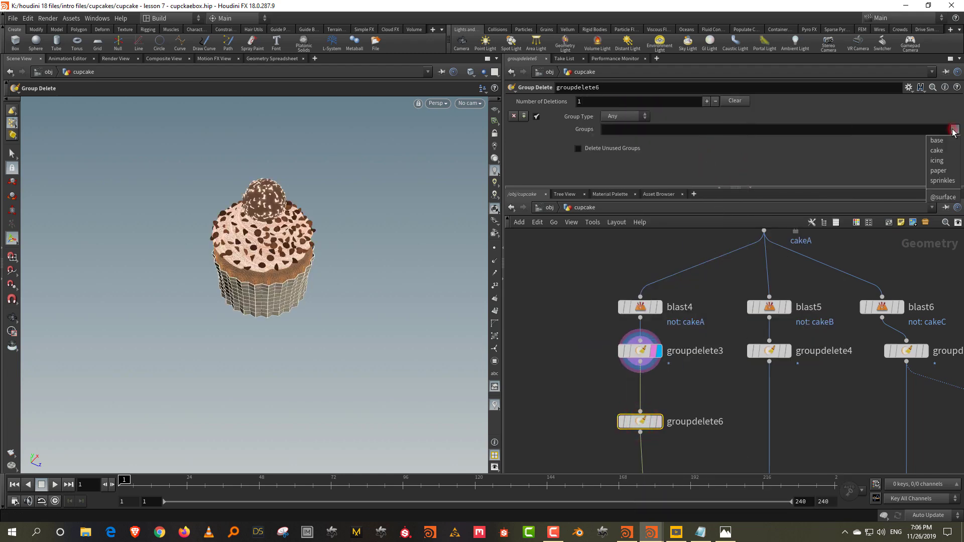
left_click(942, 140)
Copy the base-deleting node onto the groupdelete4 and groupdelete5 branches, then check groupdelete6's info
mouse_move(647, 426)
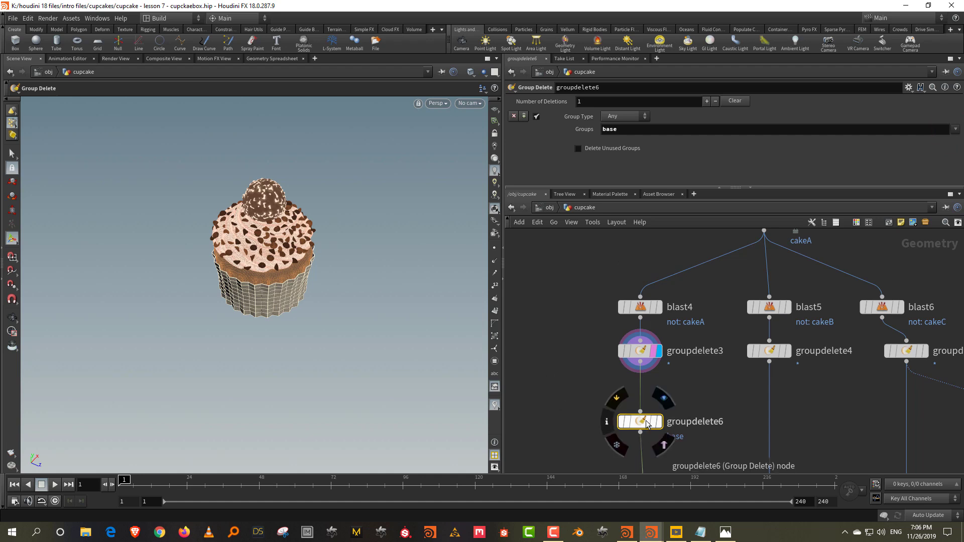
left_click_drag(646, 426, 776, 419, "alt")
middle_click_drag(776, 419, 719, 372)
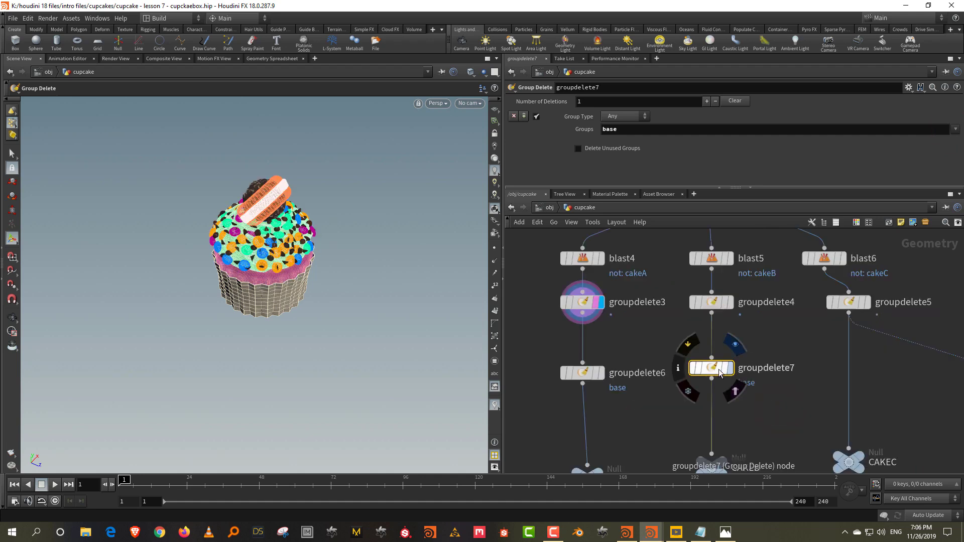
left_click_drag(719, 372, 859, 383, "alt")
left_click(675, 409)
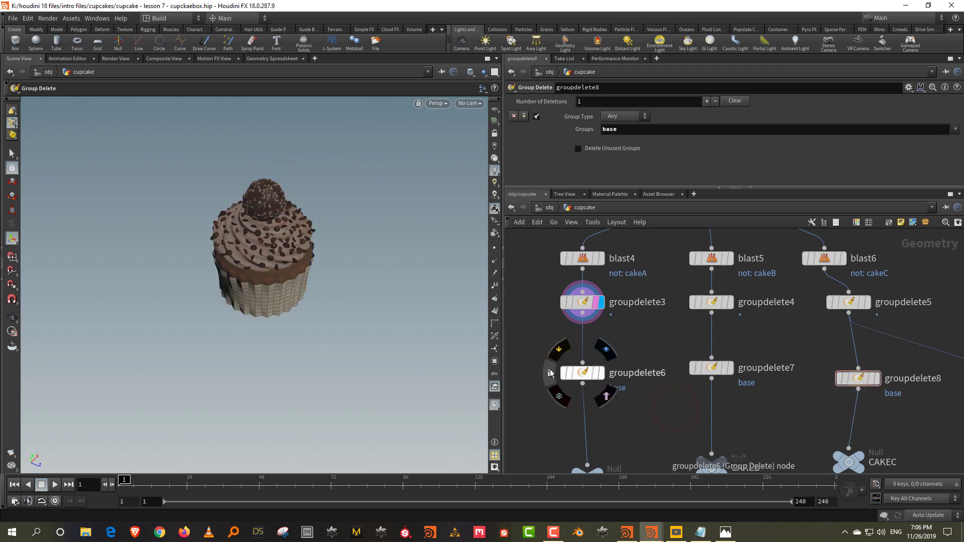
left_click(551, 373)
left_click(536, 333)
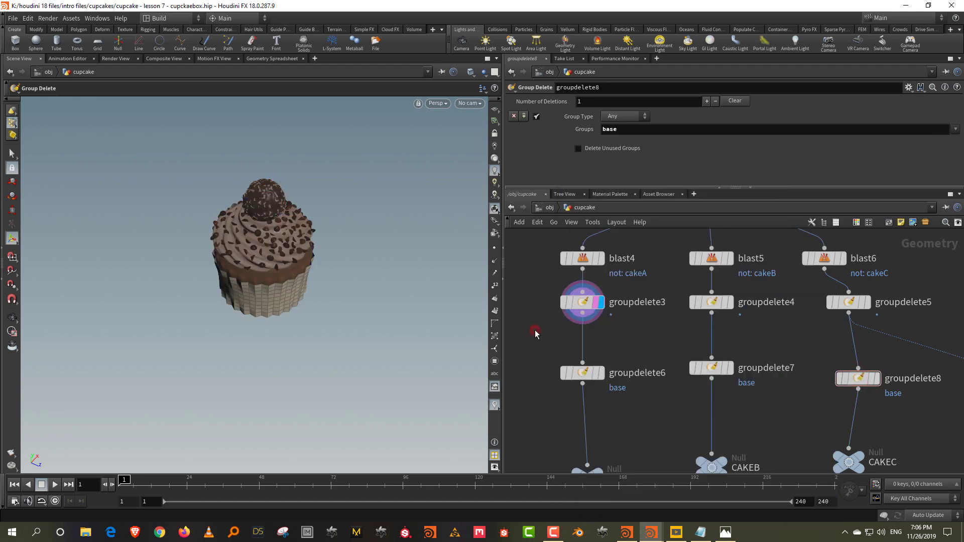
Add an Attribute Delete node, attribdelete2, below groupdelete6 removing the primitive name attribute
key("Tab")
type("del")
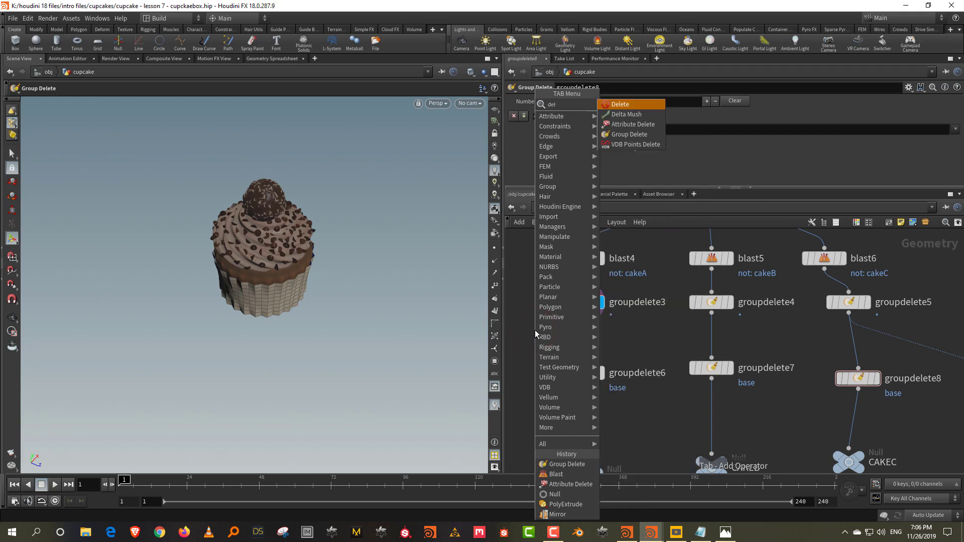
left_click(629, 134)
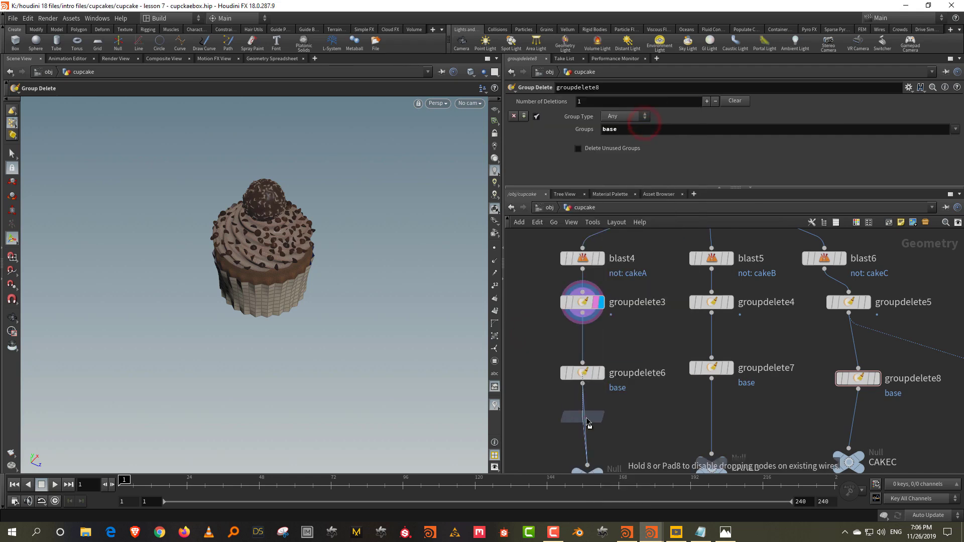
left_click(589, 425)
left_click(958, 130)
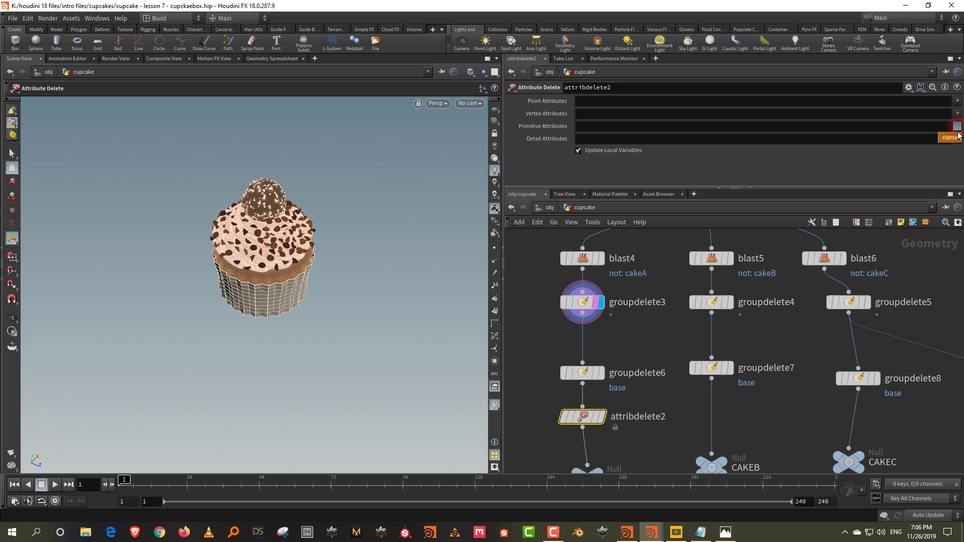
left_click(948, 159)
Place copies of attribdelete2 below groupdelete7 and between groupdelete8 and CAKEC
key("Tab")
left_click(712, 414)
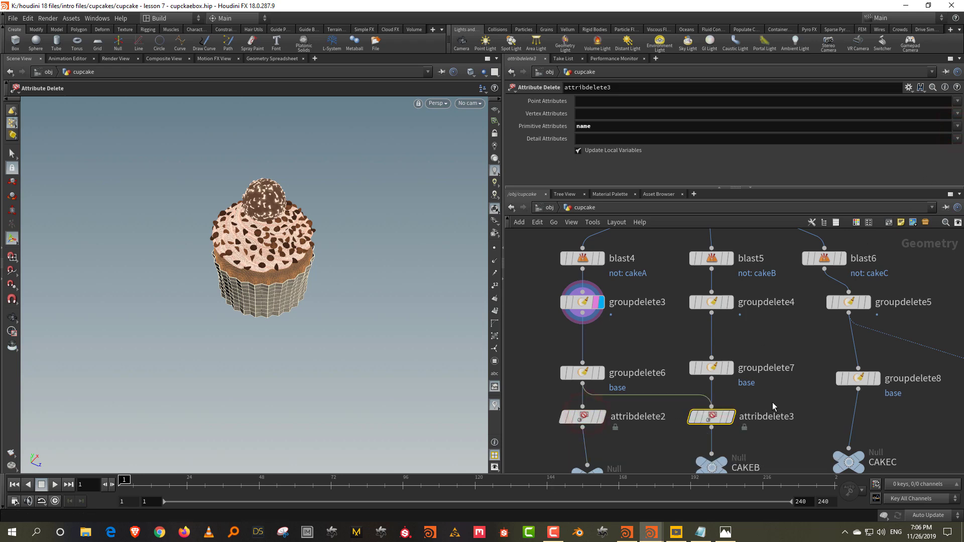
middle_click_drag(725, 424, 665, 406)
left_click_drag(665, 406, 654, 397)
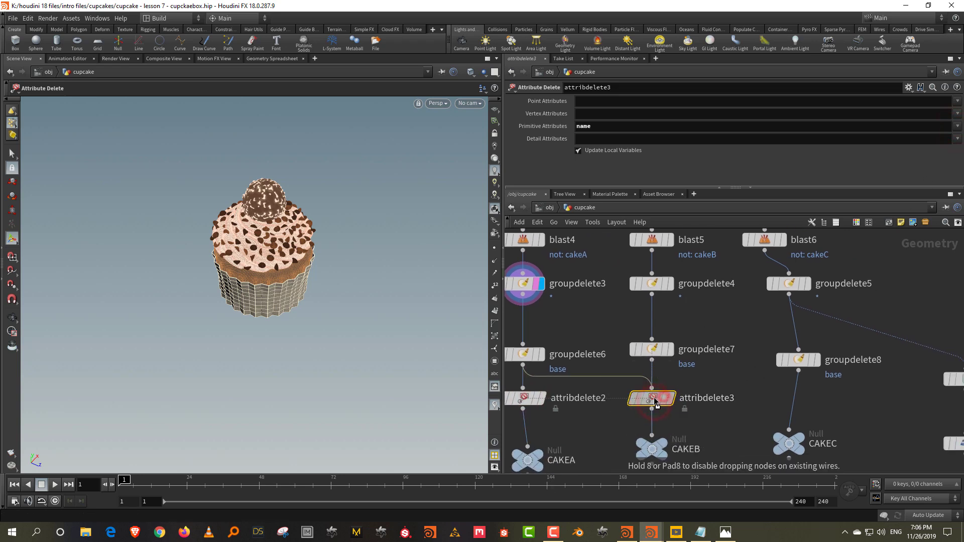
key("Tab")
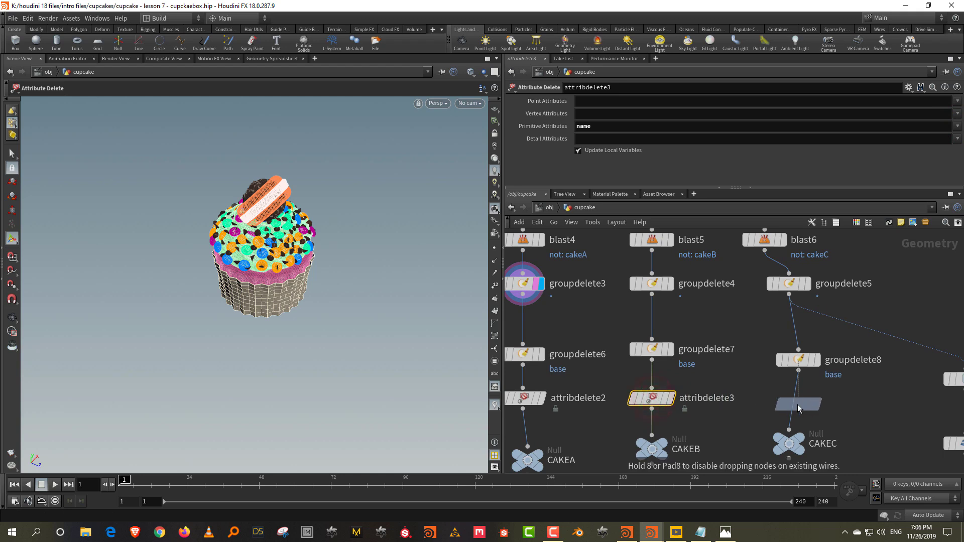
left_click(798, 405)
scroll(870, 397, "down", 10)
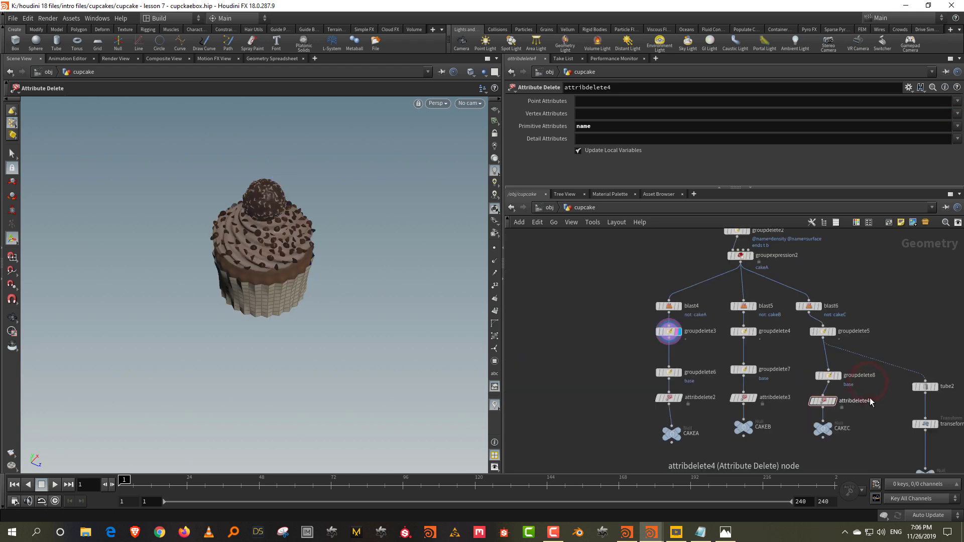
scroll(804, 410, "up", 5)
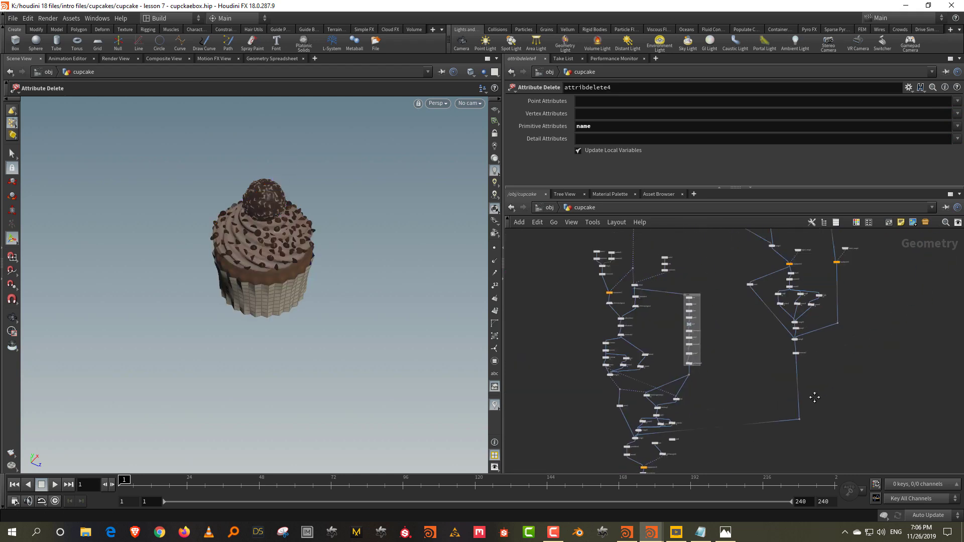
scroll(748, 438, "up", 10)
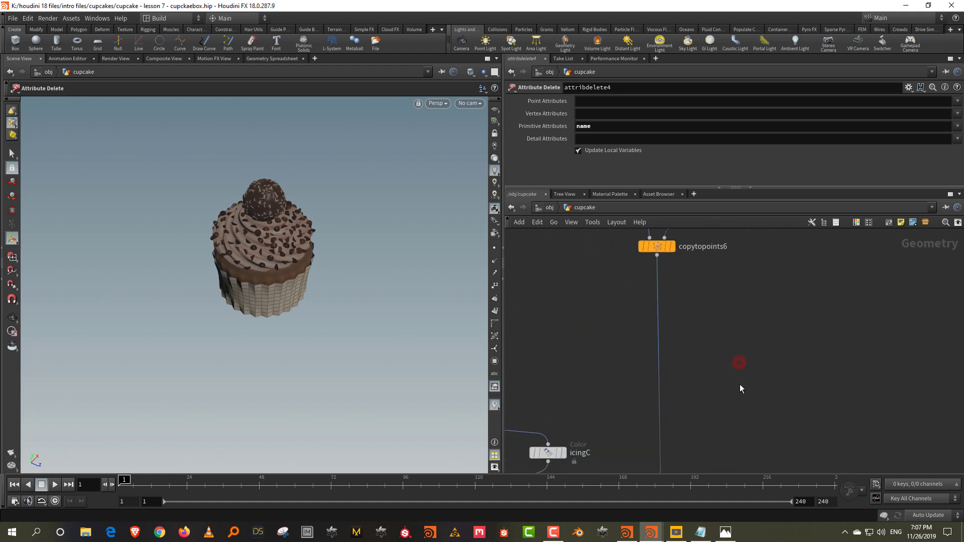
Display copytopoints6 and add a Group Create node below it named topping
middle_click_drag(740, 388, 698, 322)
scroll(697, 322, "up", 2)
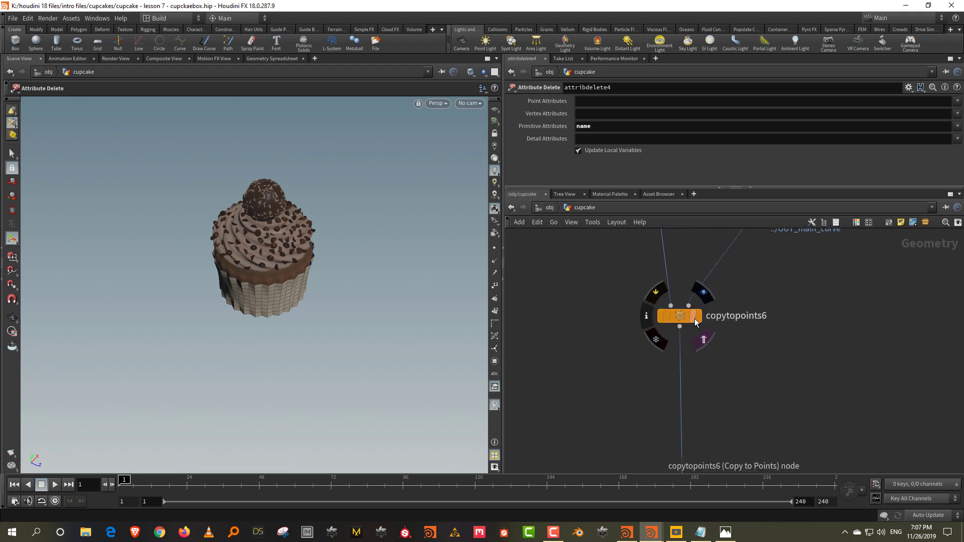
left_click(696, 322)
key("Tab")
type("group")
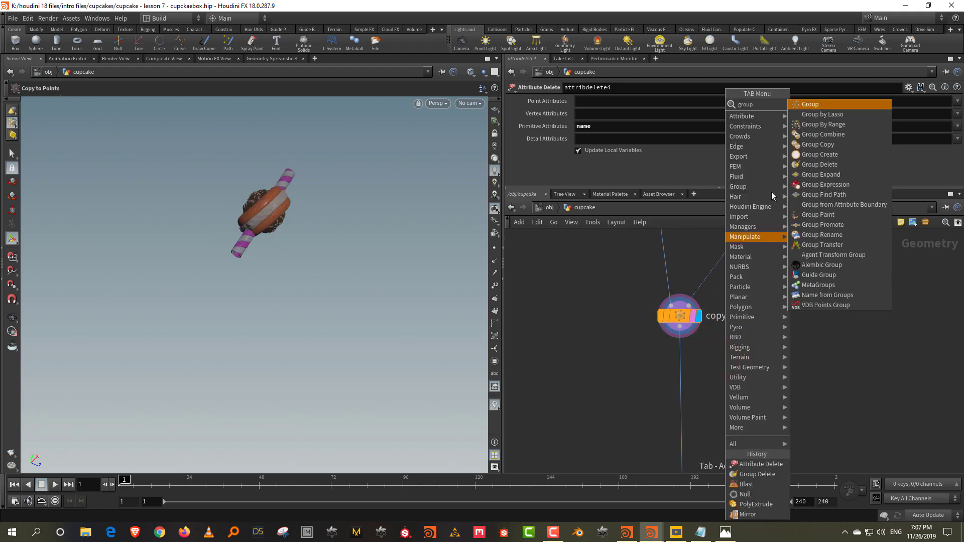
key("Return")
left_click(694, 357)
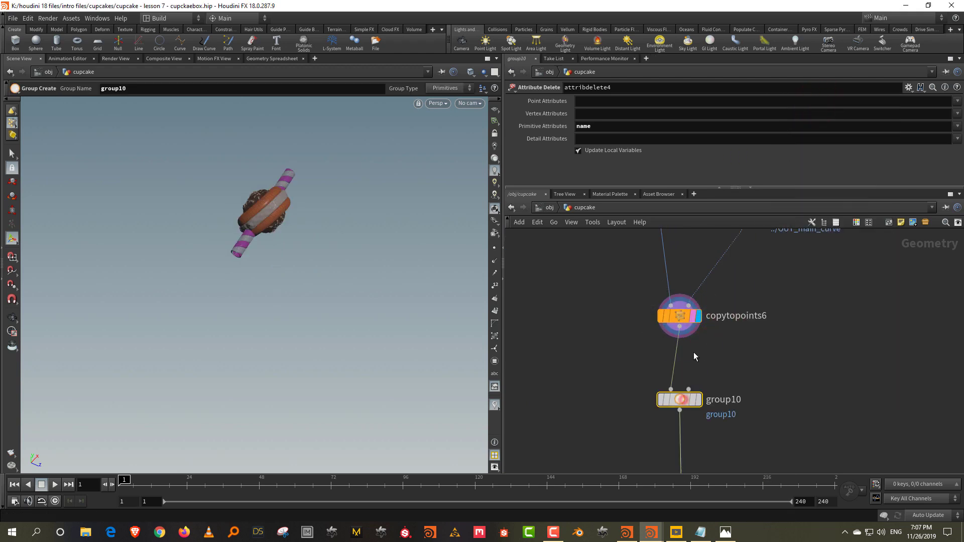
double_click(588, 100)
type("topping")
key("Return")
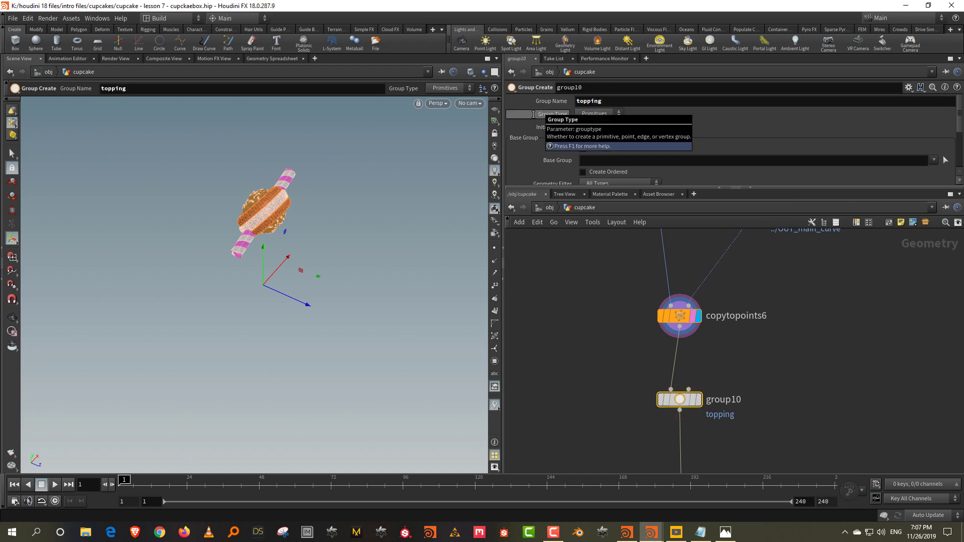
Display CAKEA and show its info listing the five primitive groups
scroll(824, 412, "down", 10)
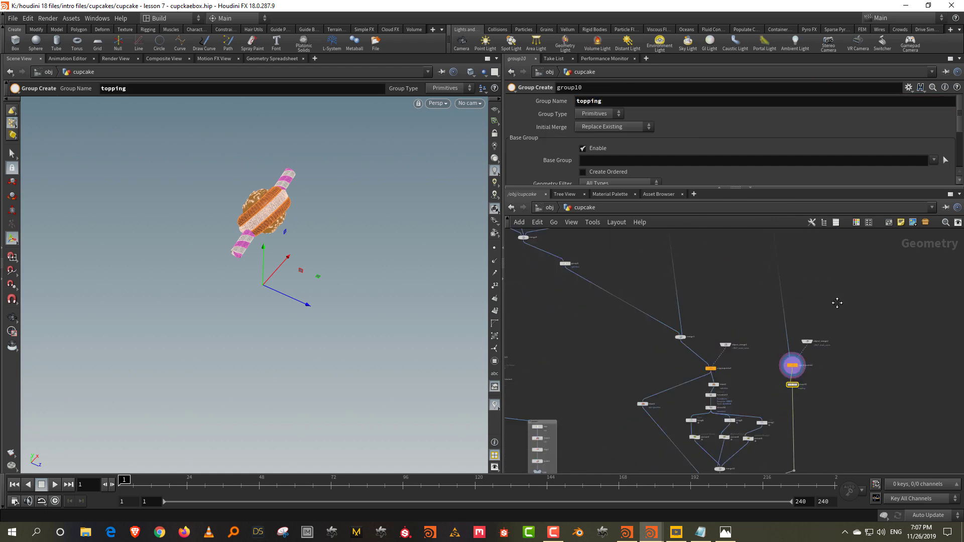
scroll(731, 401, "up", 8)
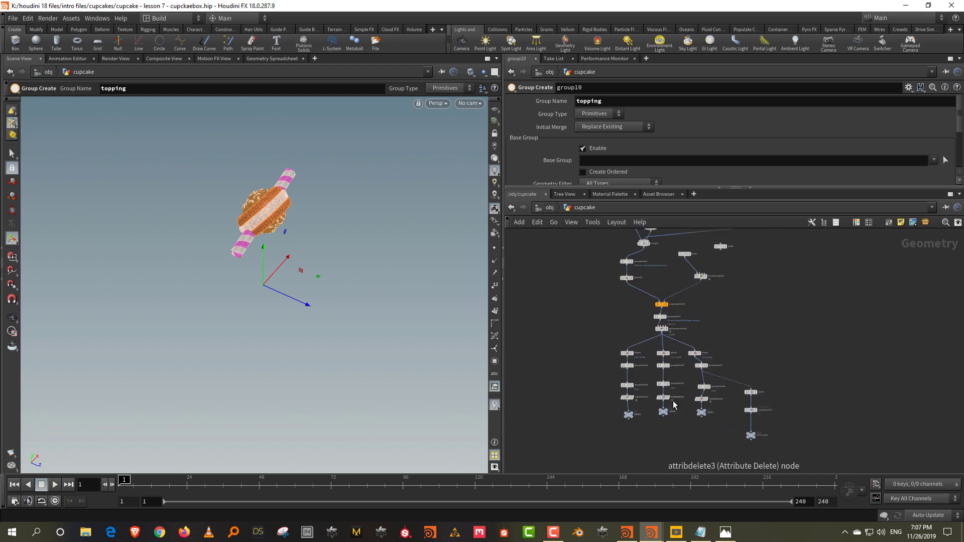
left_click(571, 435)
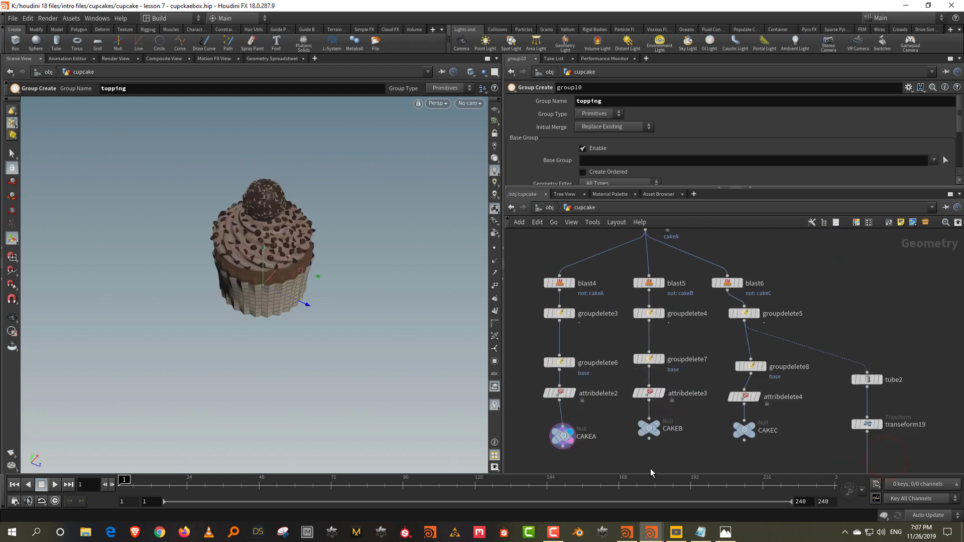
left_click(539, 436)
Add a displayed Blast node under CAKEA with Delete Non Selected enabled
middle_click_drag(621, 442, 661, 361)
key("Tab")
type("blast")
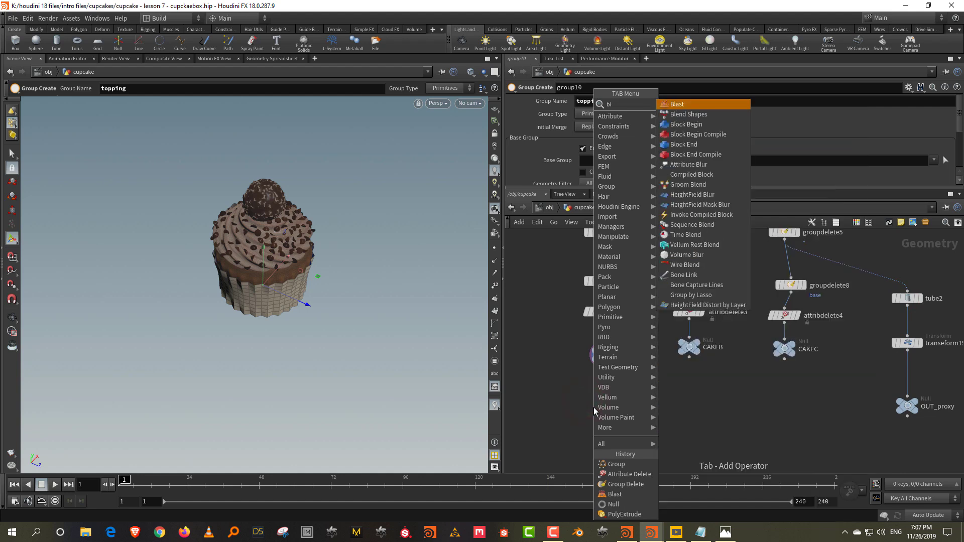
left_click(677, 104)
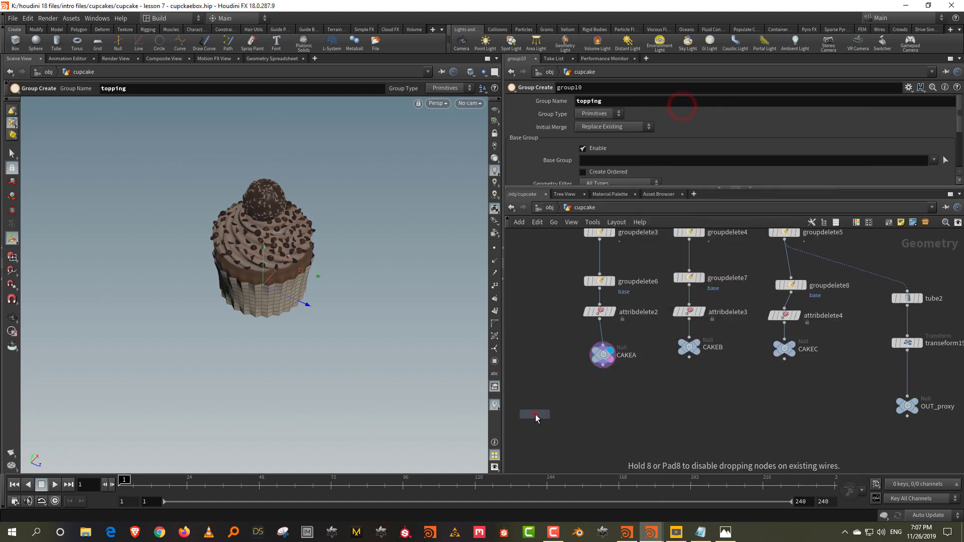
left_click(536, 413)
left_click(551, 410)
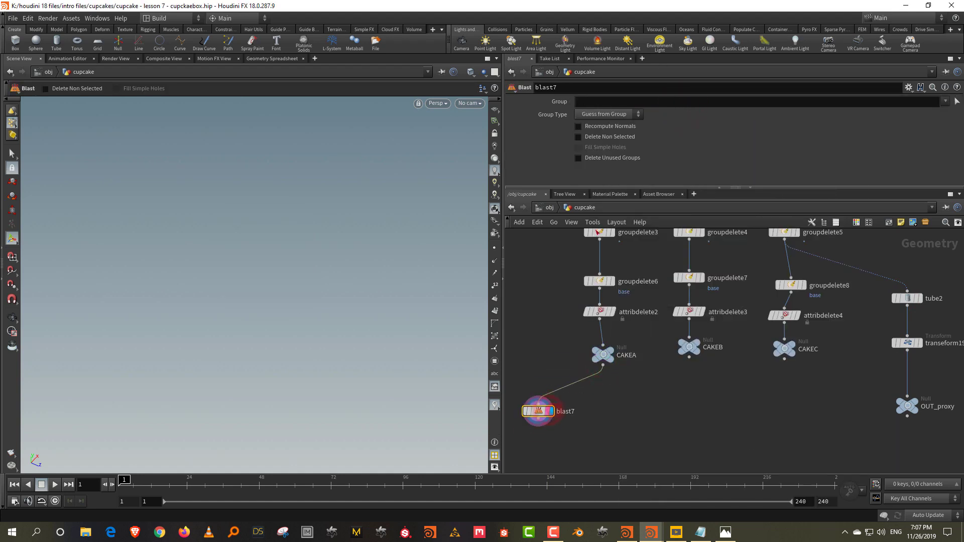
left_click(606, 137)
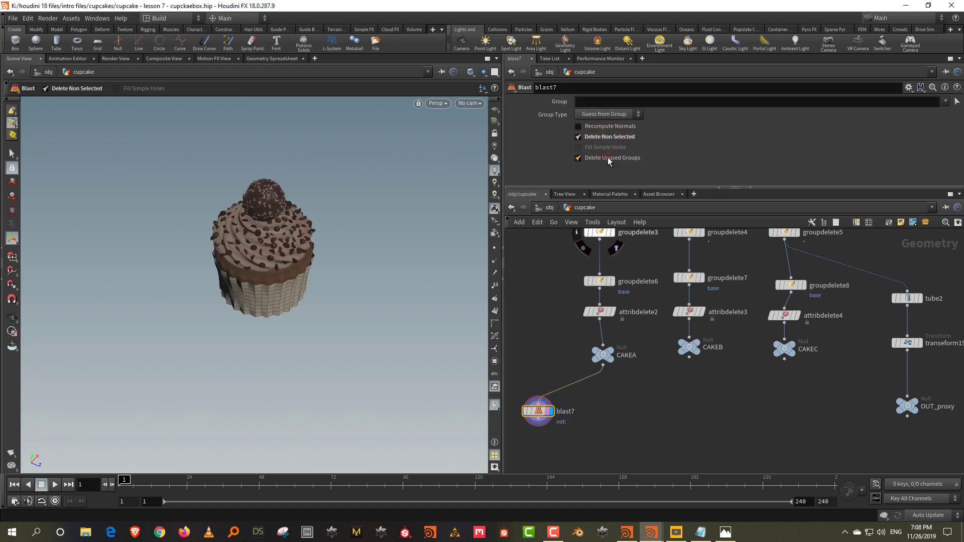
Preview the cake group, then the icing group, clearing each from the Blast group afterwards
left_click(946, 101)
left_click(932, 121)
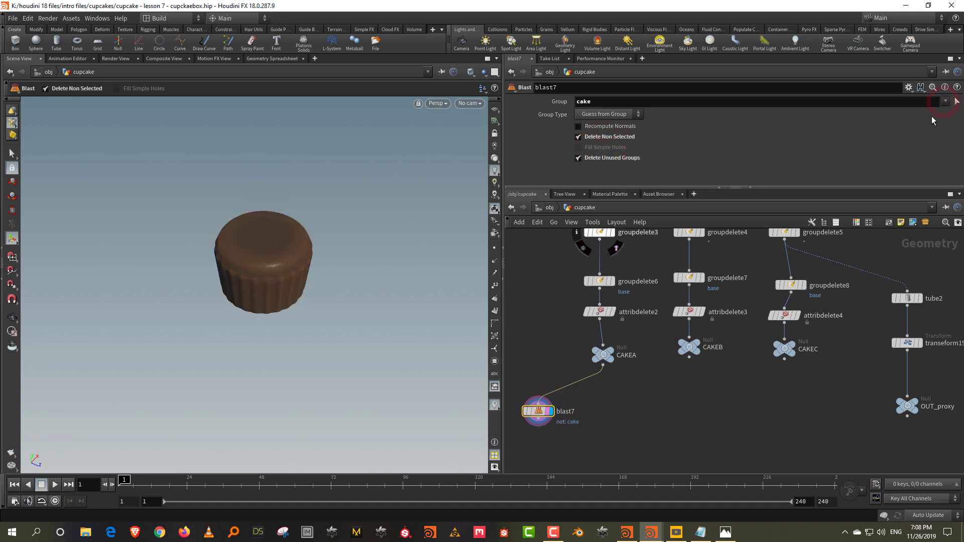
double_click(608, 102)
key("BackSpace")
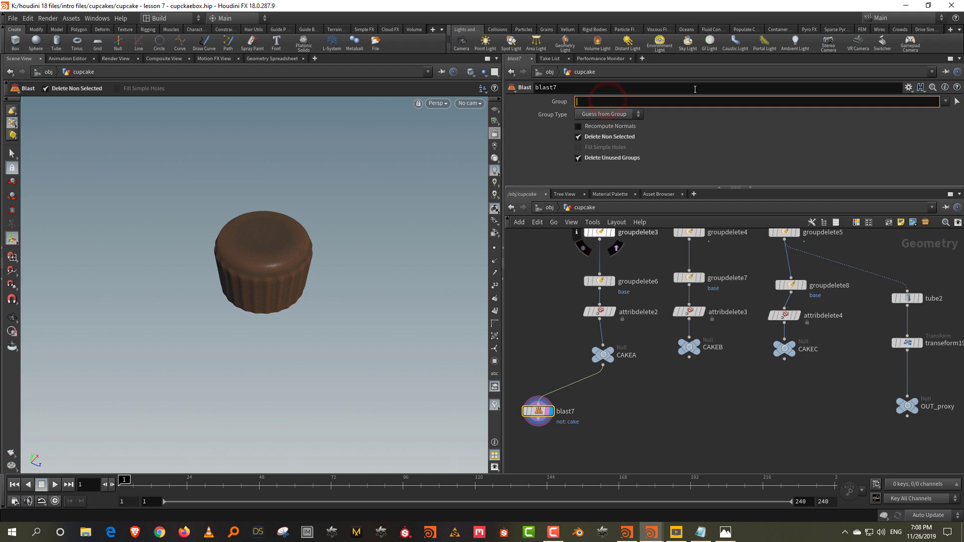
key("Return")
left_click(945, 101)
left_click(932, 130)
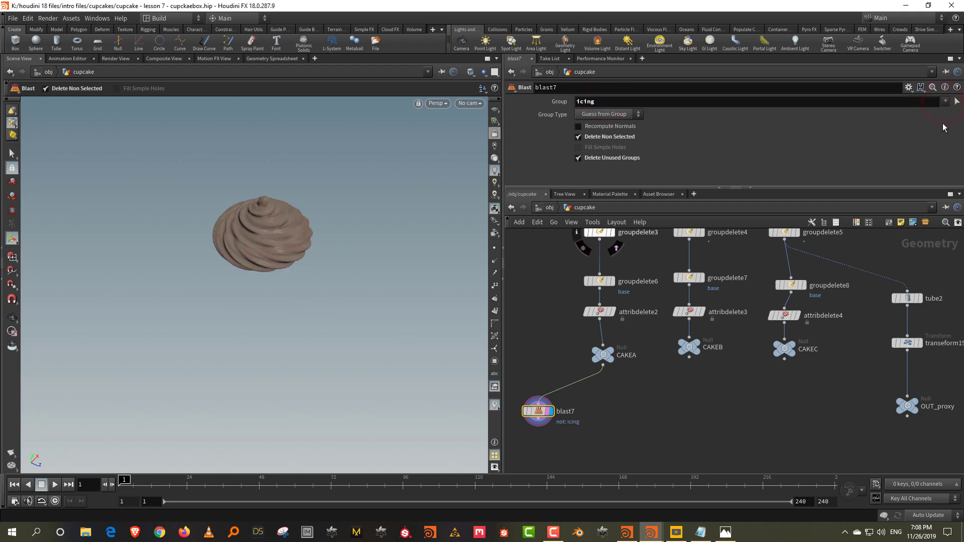
double_click(585, 102)
key("BackSpace")
key("Return")
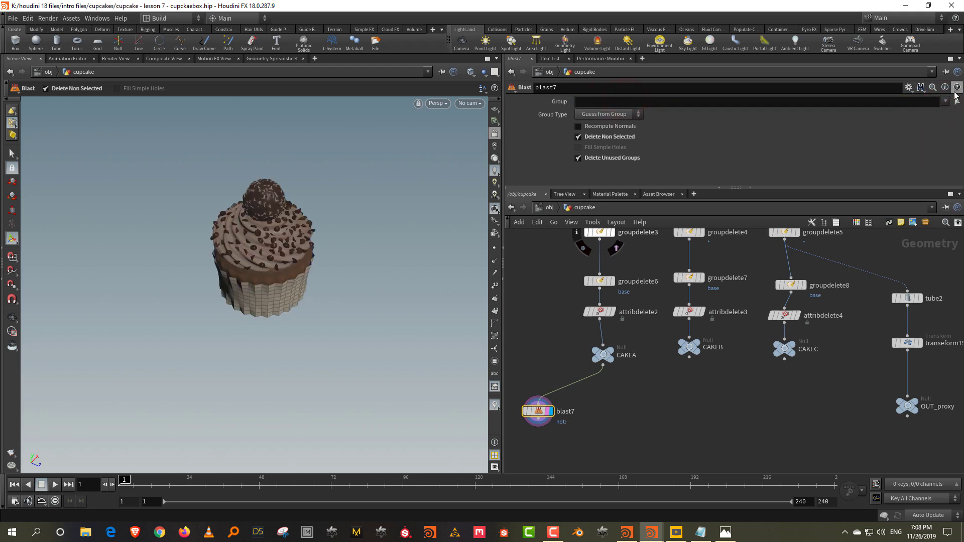
Preview the paper group, then the sprinkles and topping groups together
left_click(945, 101)
left_click(929, 132)
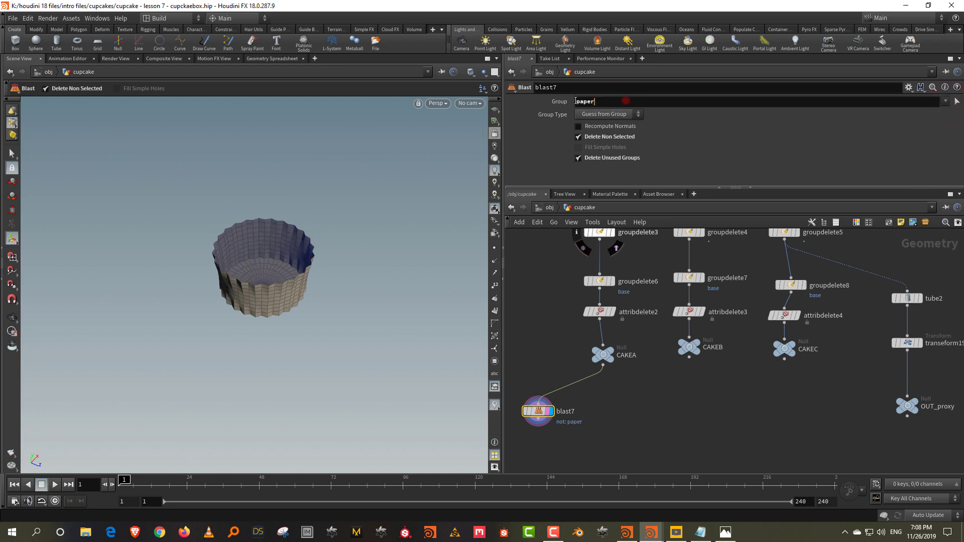
double_click(625, 100)
key("BackSpace")
left_click(945, 101)
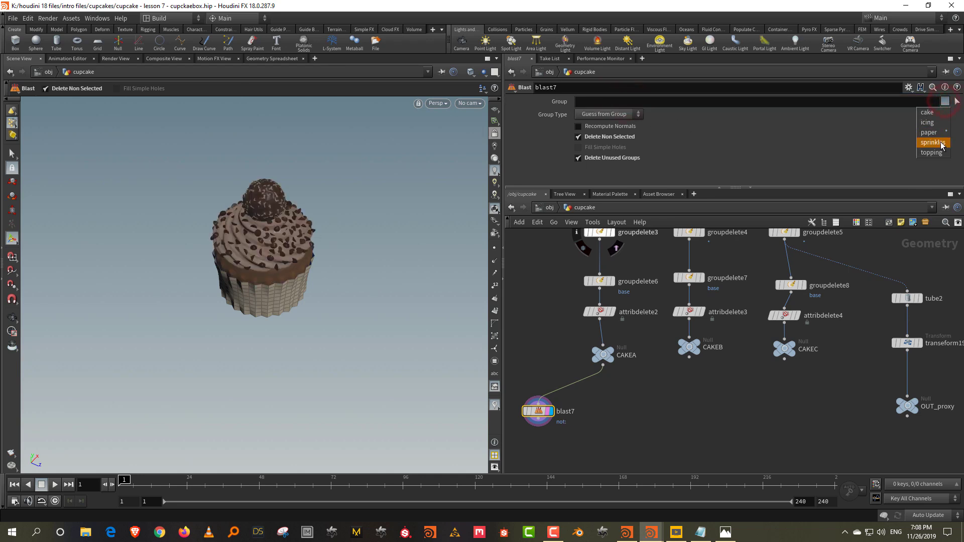
left_click(932, 148)
left_click(946, 101)
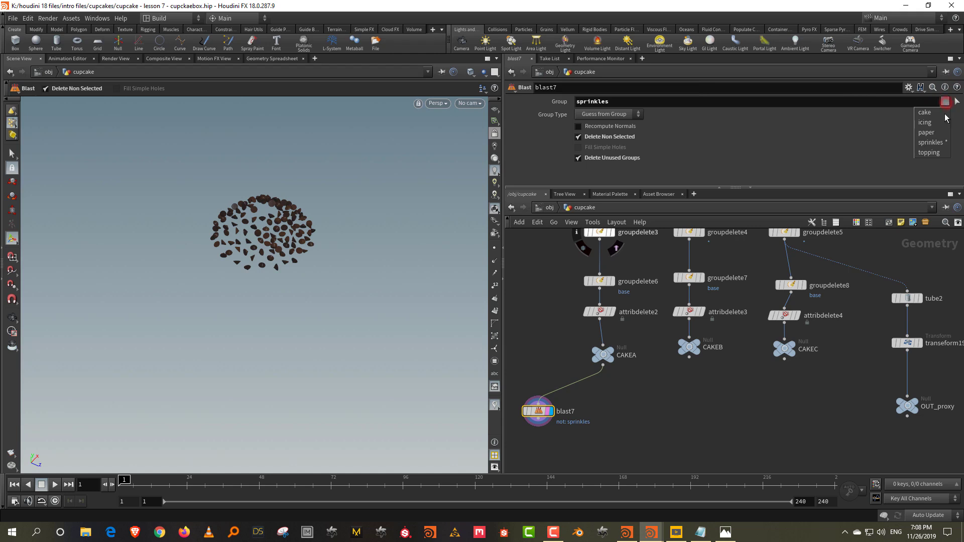
left_click(929, 152)
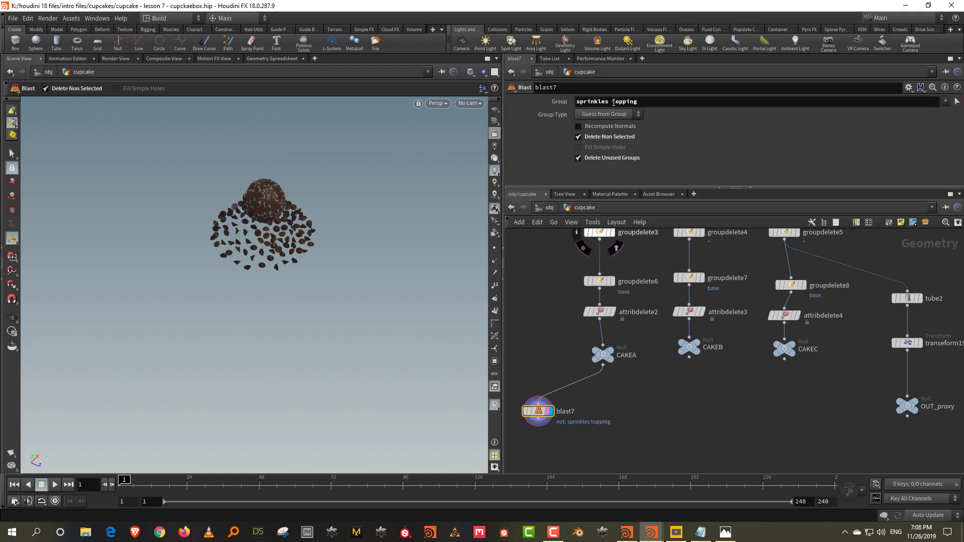
Clear the Blast group field so the whole cupcake shows
left_click_drag(613, 101, 535, 107)
key("ctrl+a")
key("BackSpace")
key("Return")
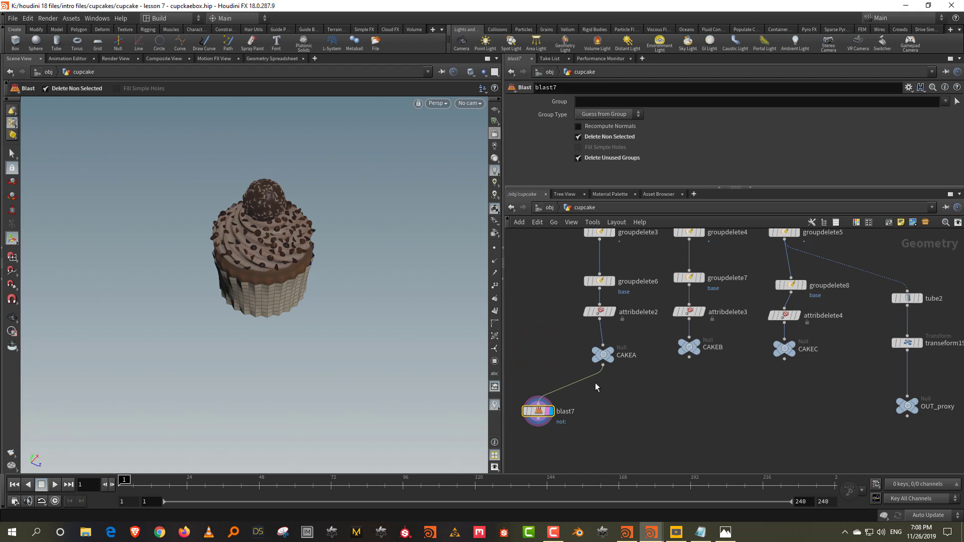
Create lopnet1 at /obj, go inside it, and split the Scene View top/bottom
key("u")
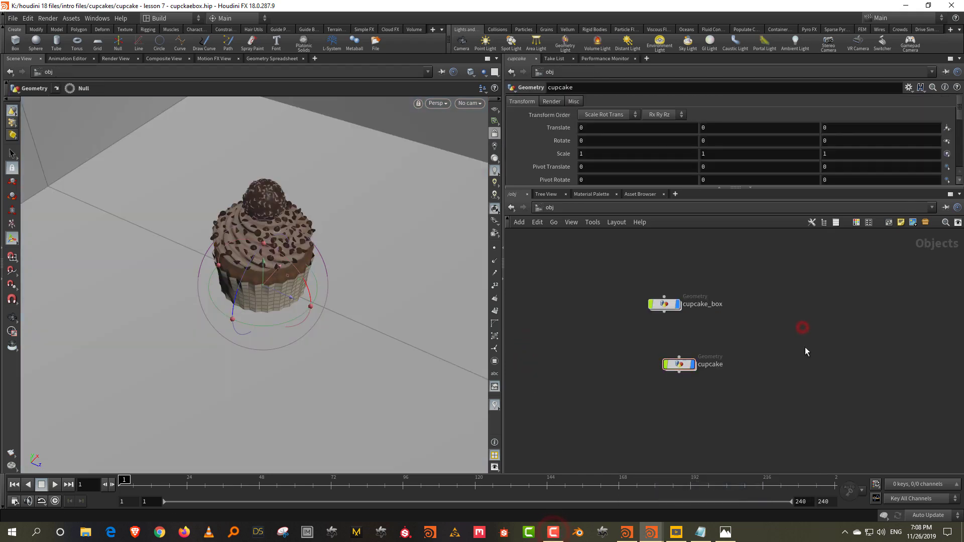
key("Tab")
type("lop")
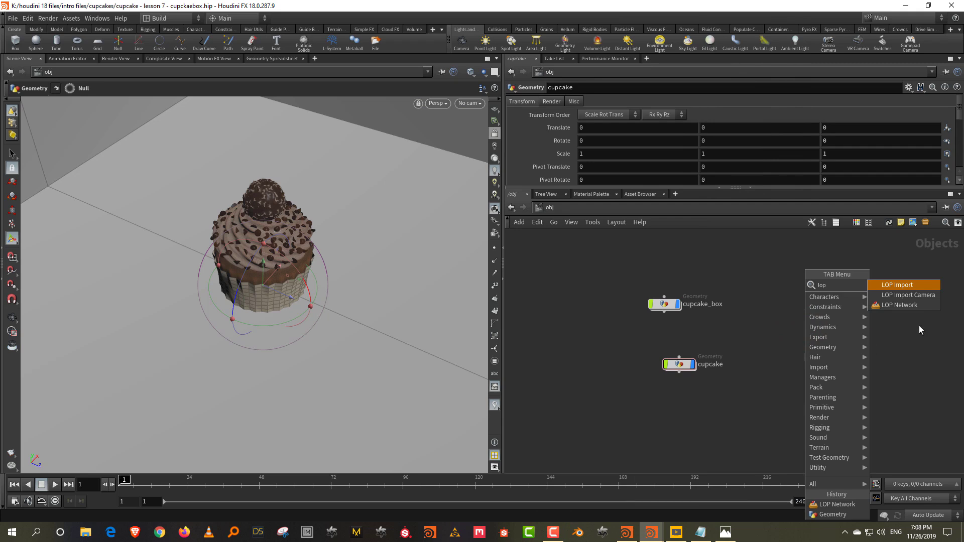
left_click(899, 305)
left_click(796, 336)
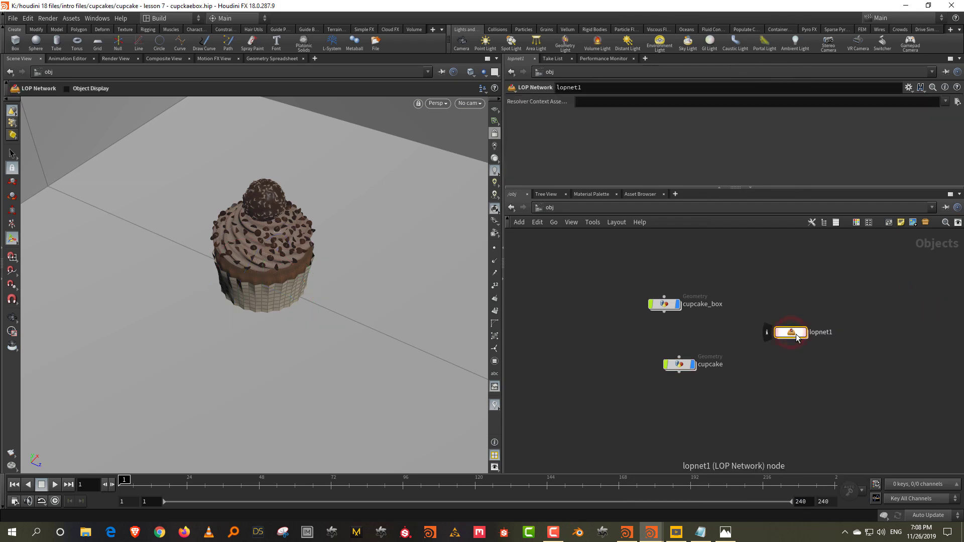
double_click(799, 334)
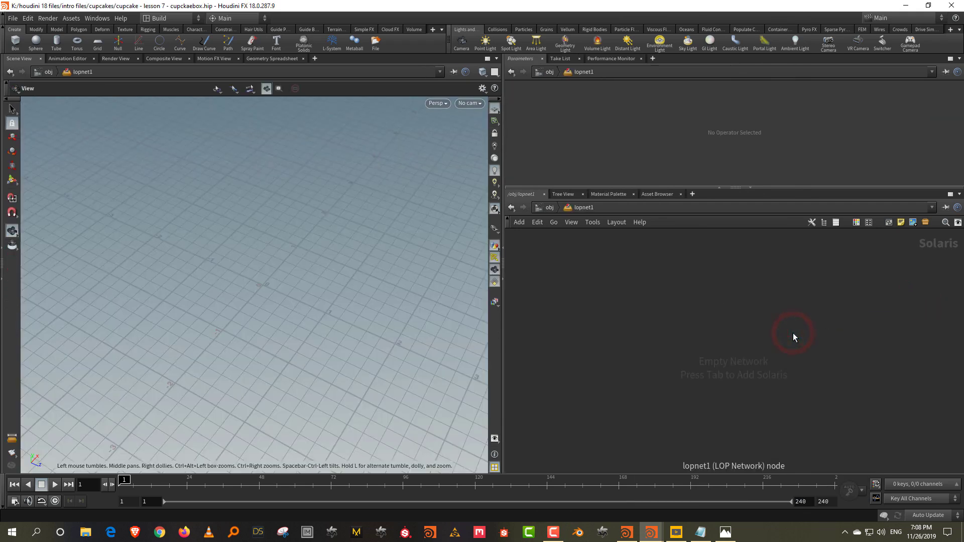
left_click(496, 58)
left_click(553, 195)
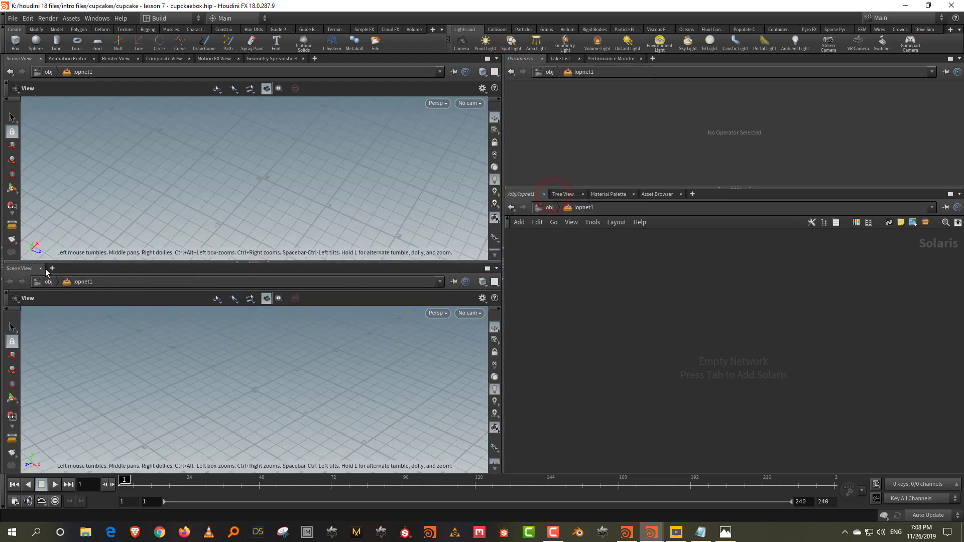
Show a USD Scene Graph Tree in the lower pane with the collections list hidden
left_click(52, 268)
mouse_move(46, 391)
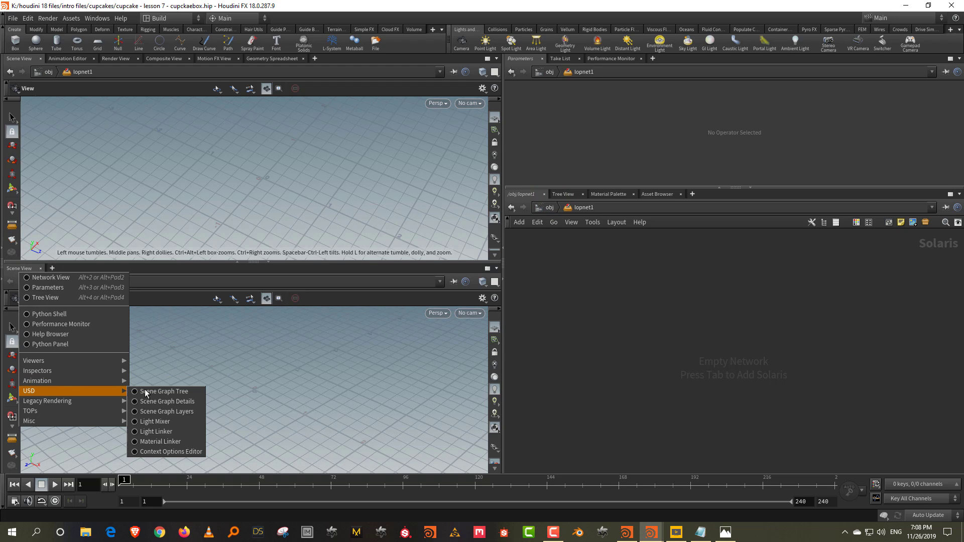
left_click(154, 392)
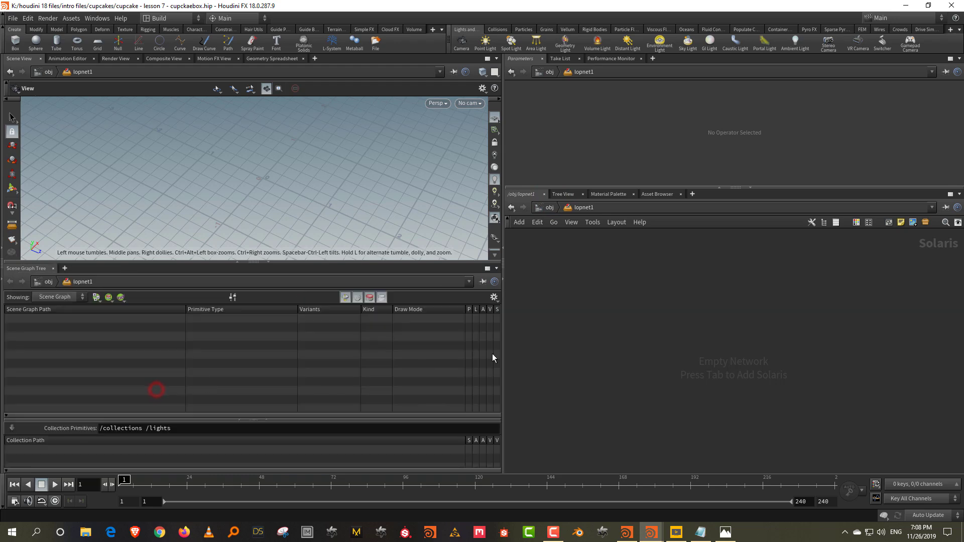
left_click(267, 420)
Add a SOP Import node in lopnet1 with Load As Reference enabled
key("Tab")
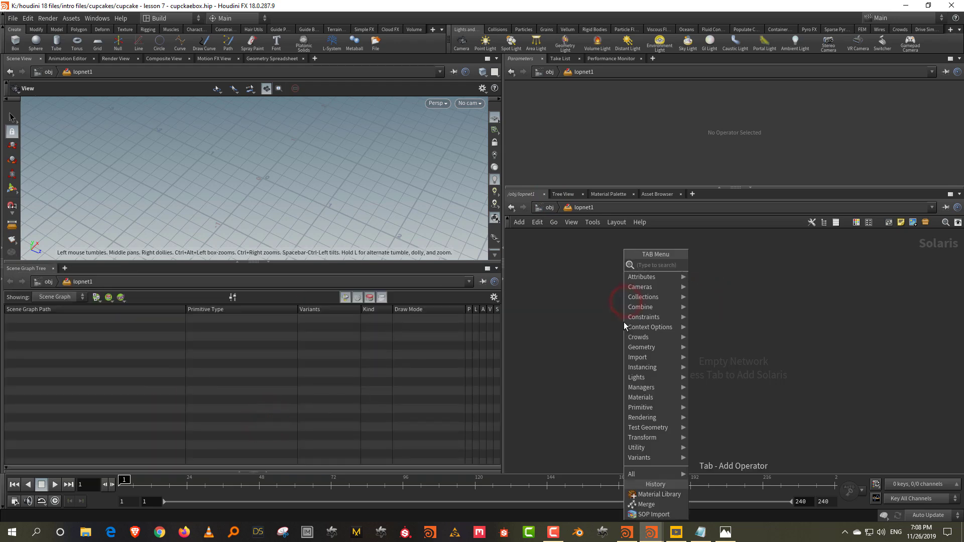
type("ca")
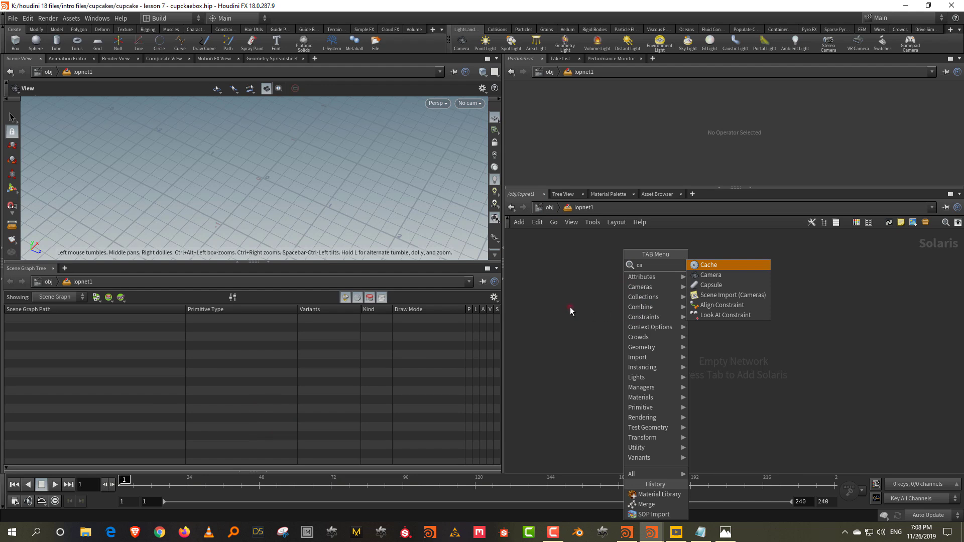
key("Escape")
key("Tab")
type("sop")
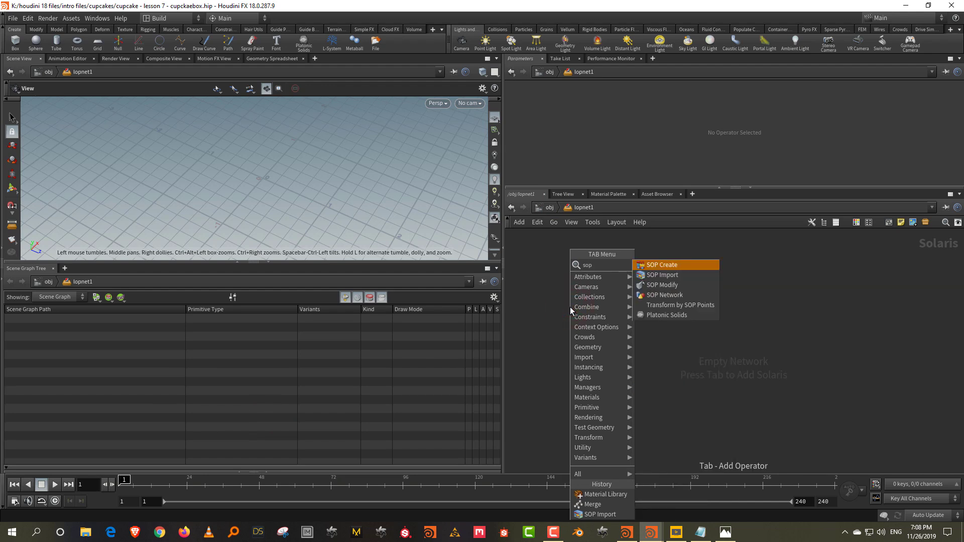
key("Down")
key("Return")
left_click(571, 306)
left_click(620, 113)
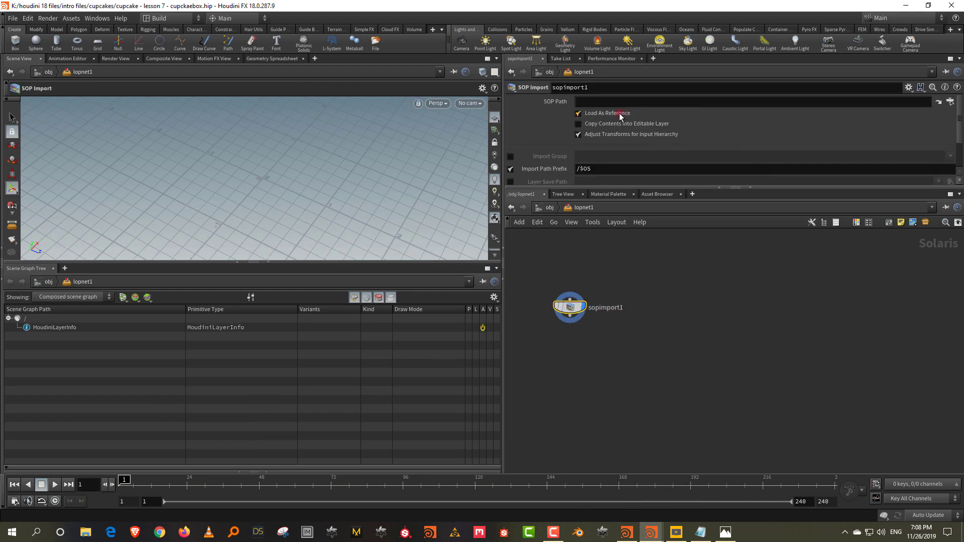
Rename the SOP Import node to cakeA
left_click_drag(577, 306, 609, 307)
double_click(635, 308)
type("cak")
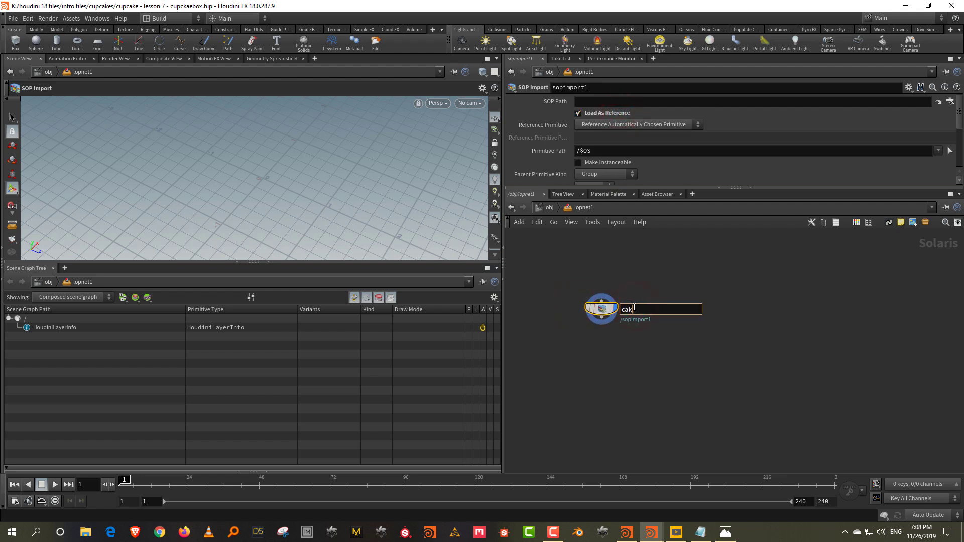
type("eA")
key("Return")
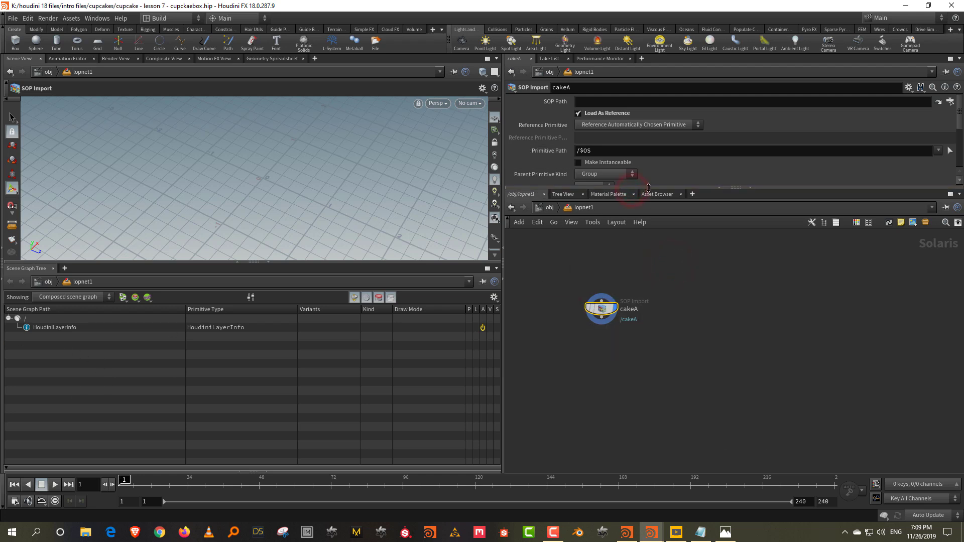
Point cakeA's SOP Path at the CAKEA geometry and expand cakeA in the tree
left_click_drag(649, 187, 649, 244)
left_click(950, 102)
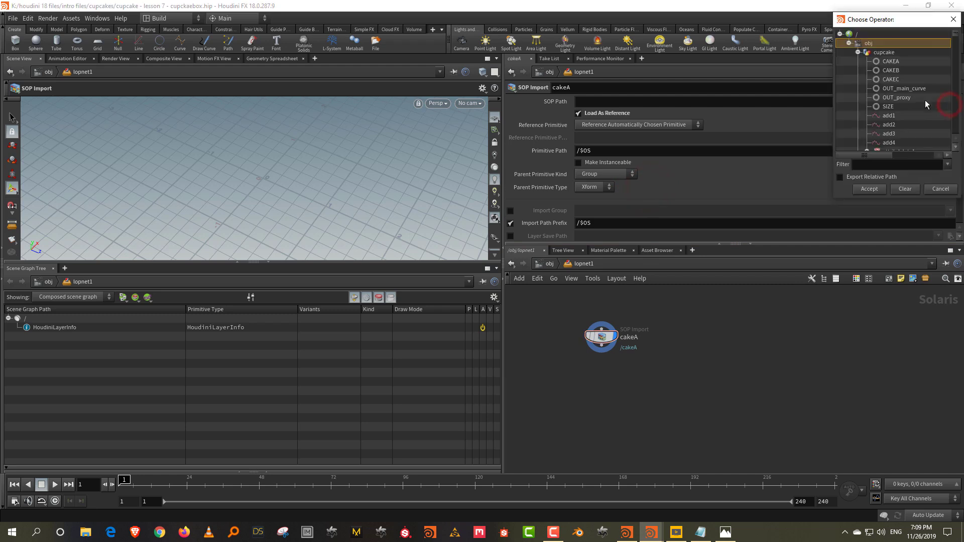
double_click(892, 61)
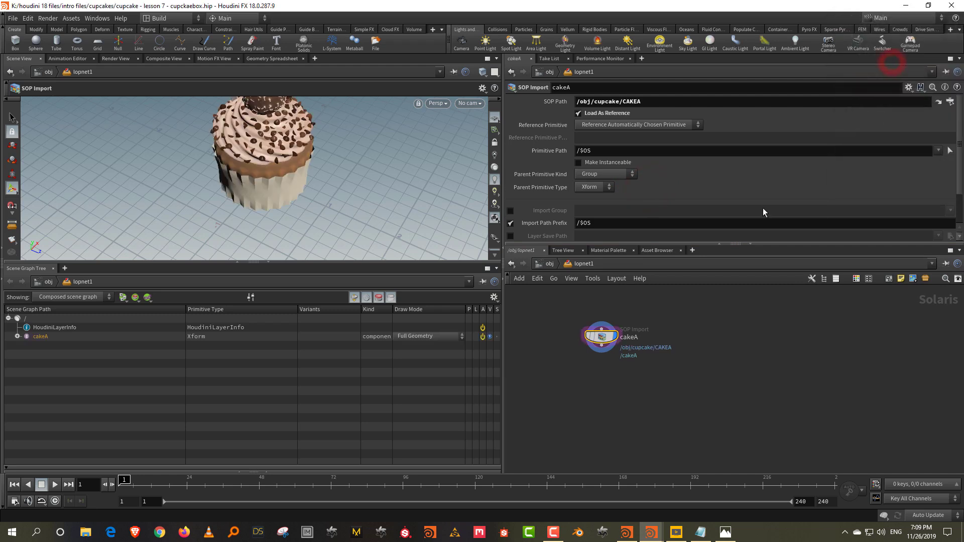
left_click(17, 336)
scroll(752, 172, "down", 3)
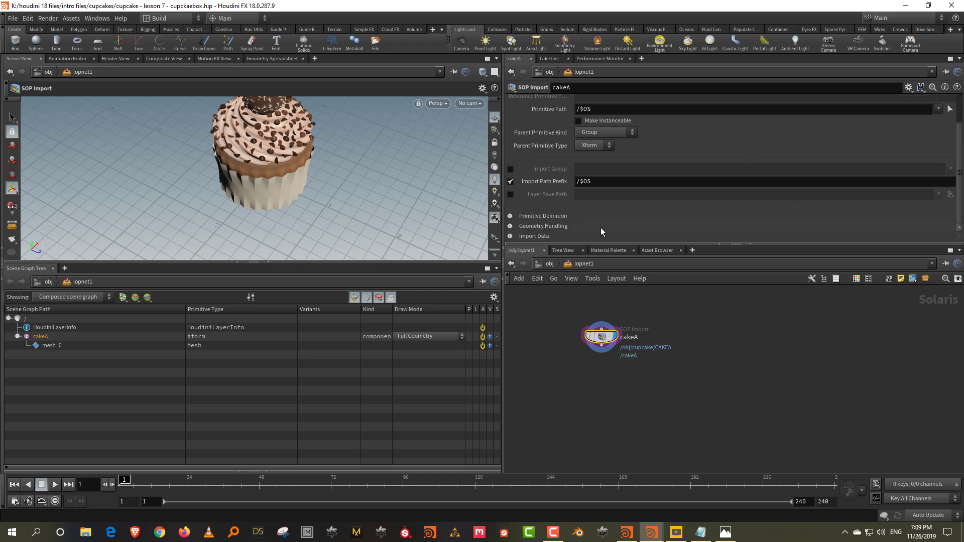
Enable Import Subset Groups with * and expand mesh_0 to view its subsets
left_click_drag(583, 242, 583, 327)
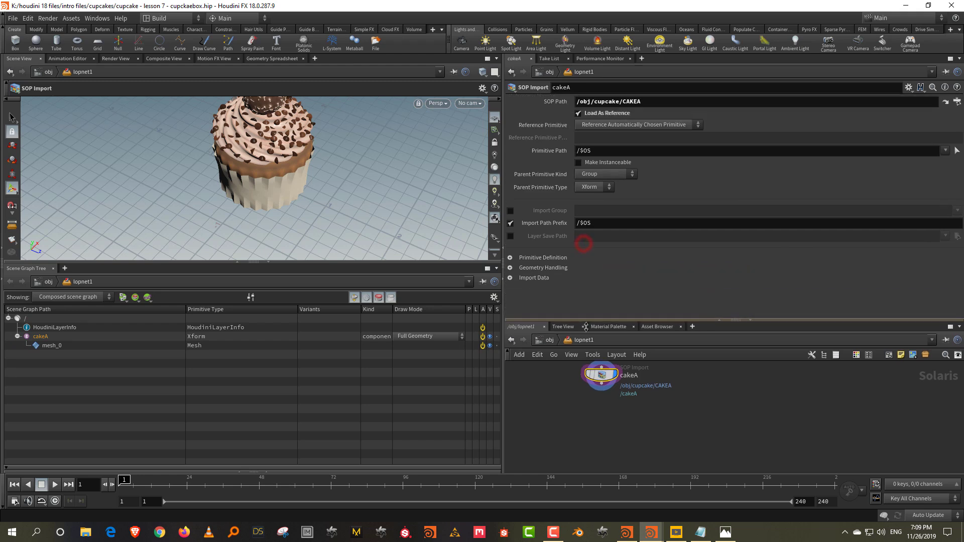
left_click(511, 278)
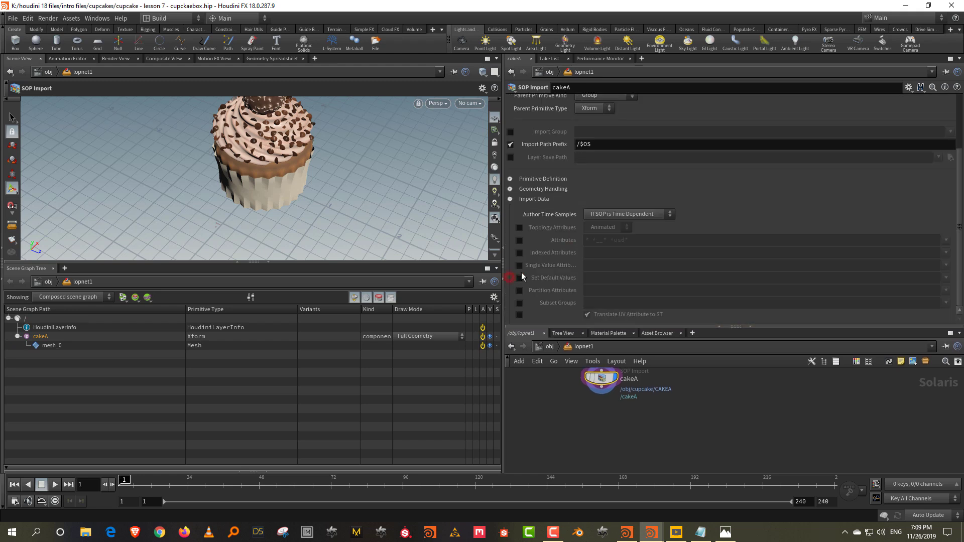
left_click(519, 302)
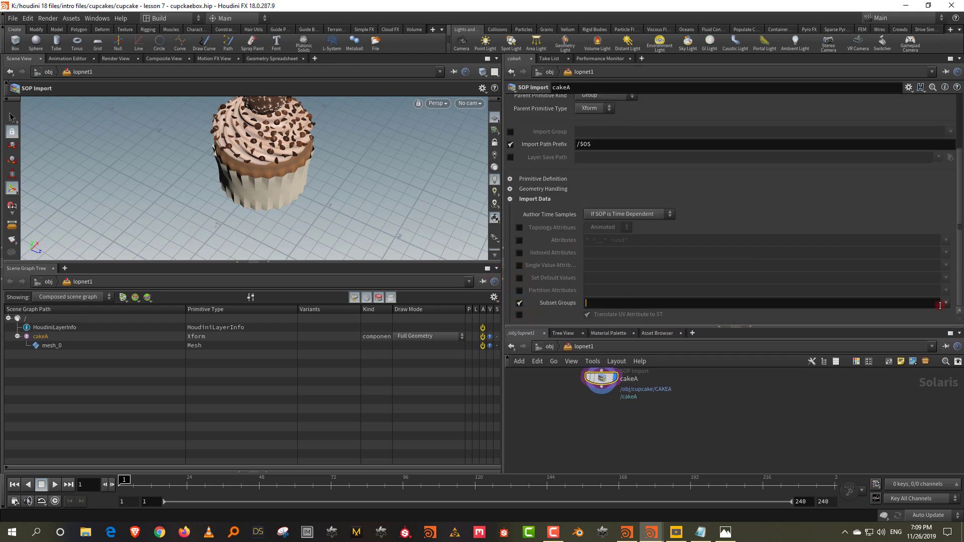
left_click(946, 303)
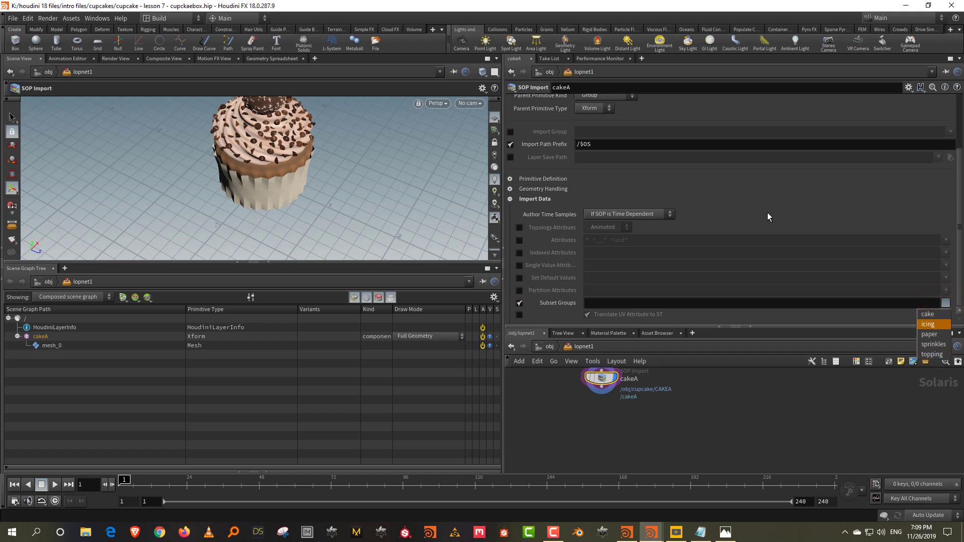
left_click(593, 301)
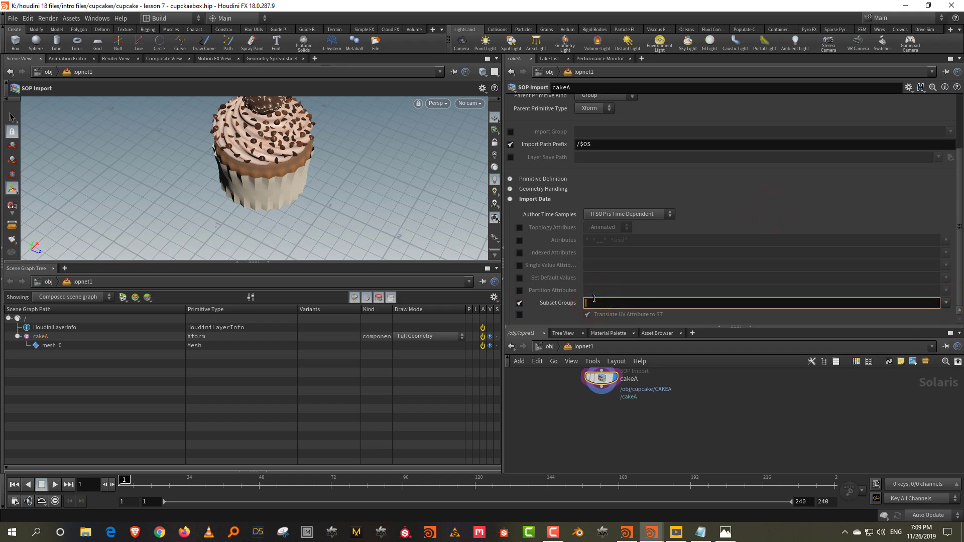
type("*")
key("Return")
left_click_drag(623, 326, 628, 236)
left_click(26, 346)
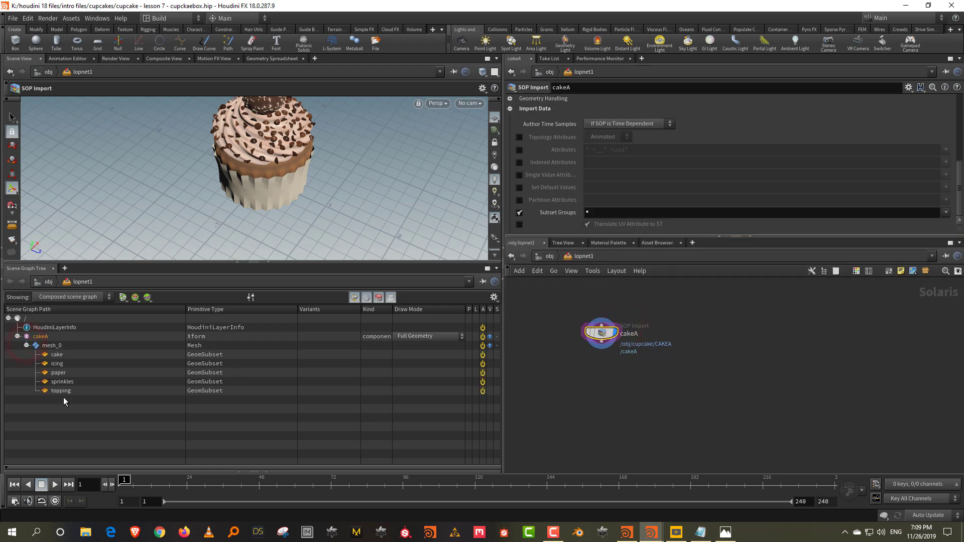
Duplicate cakeA twice and rename the copies cakeB and cakeC
left_click_drag(612, 335, 834, 339, "alt")
double_click(746, 339)
type("cakeB")
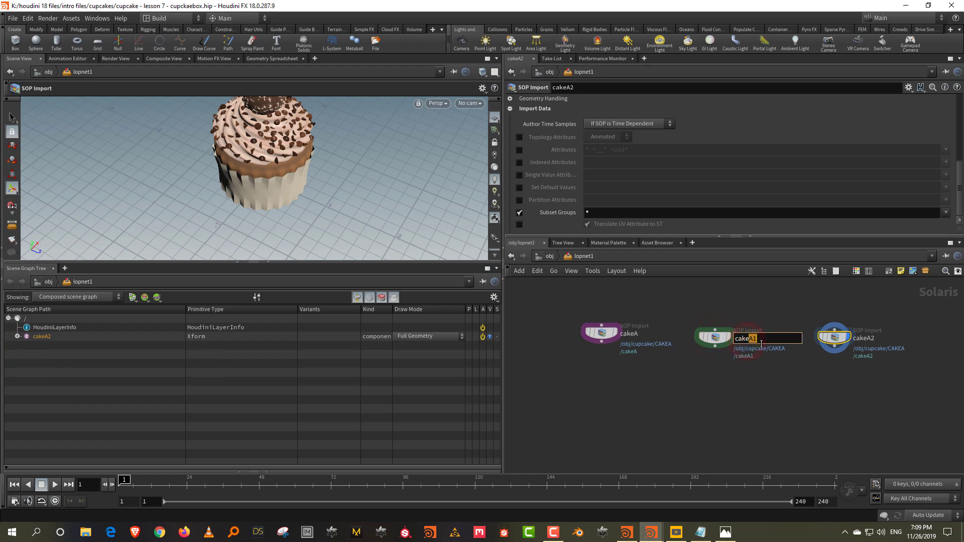
key("Return")
double_click(864, 338)
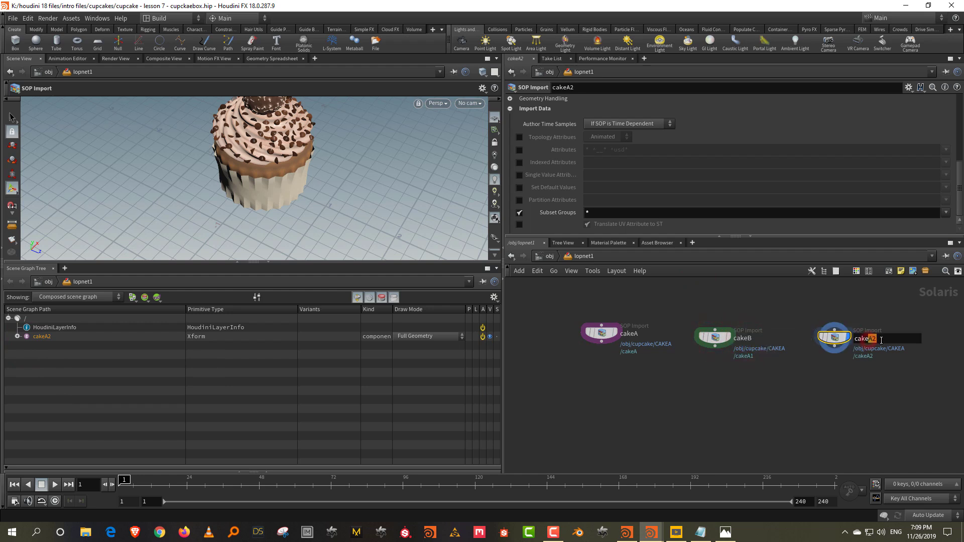
left_click_drag(868, 339, 881, 340)
type("C")
key("Return")
Set cakeB's SOP Path to /obj/cupcake/CAKEB and cakeC's to /obj/cupcake/CAKEC
left_click(716, 336)
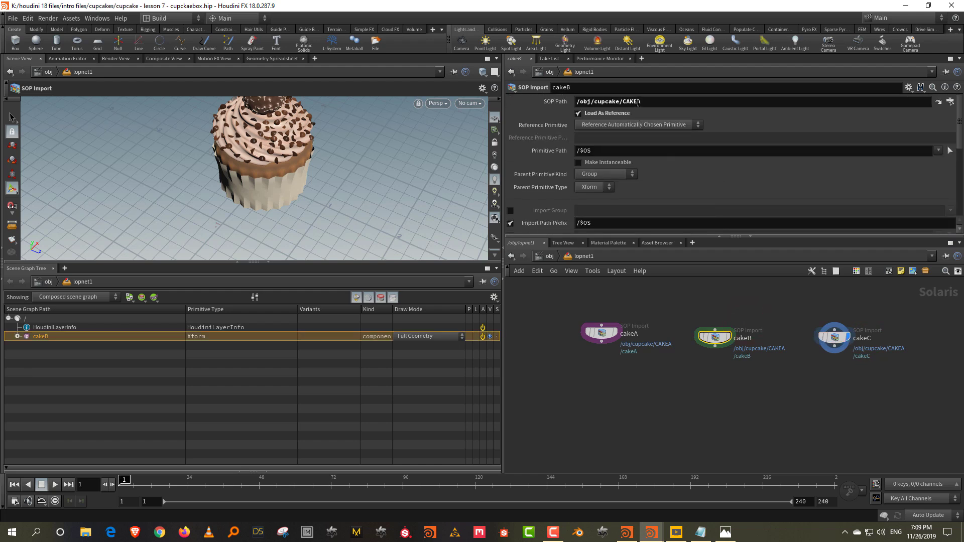
double_click(638, 103)
left_click_drag(642, 103, 635, 102)
type("B")
key("Return")
left_click(834, 337)
left_click(647, 103)
key("BackSpace")
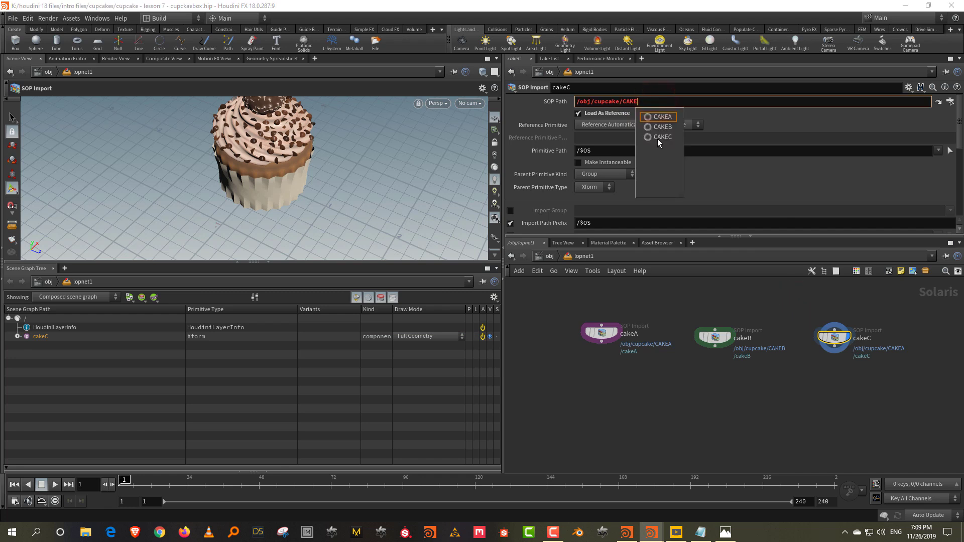
left_click(662, 138)
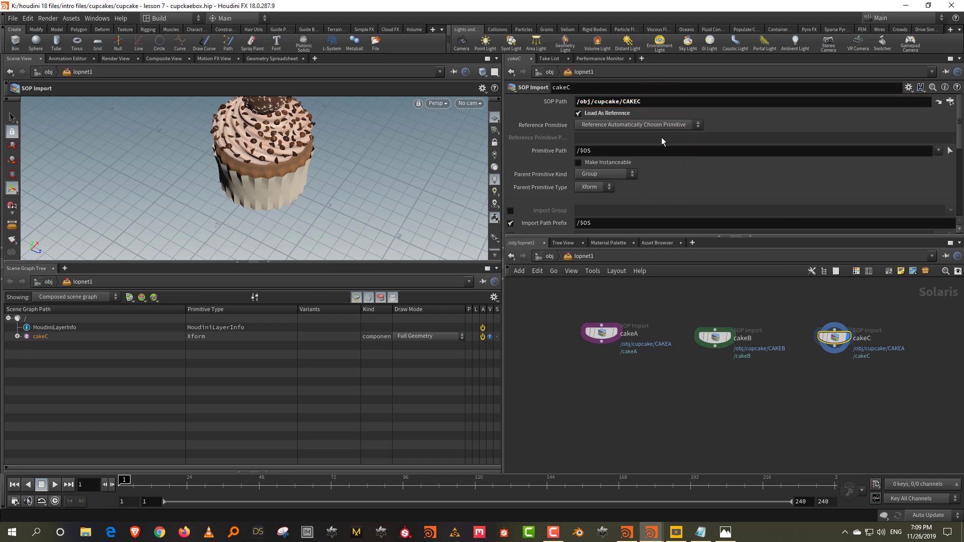
Add a Merge node below the imports, wire cakeA, cakeB and cakeC into merge1, and display it
key("Tab")
type("mer")
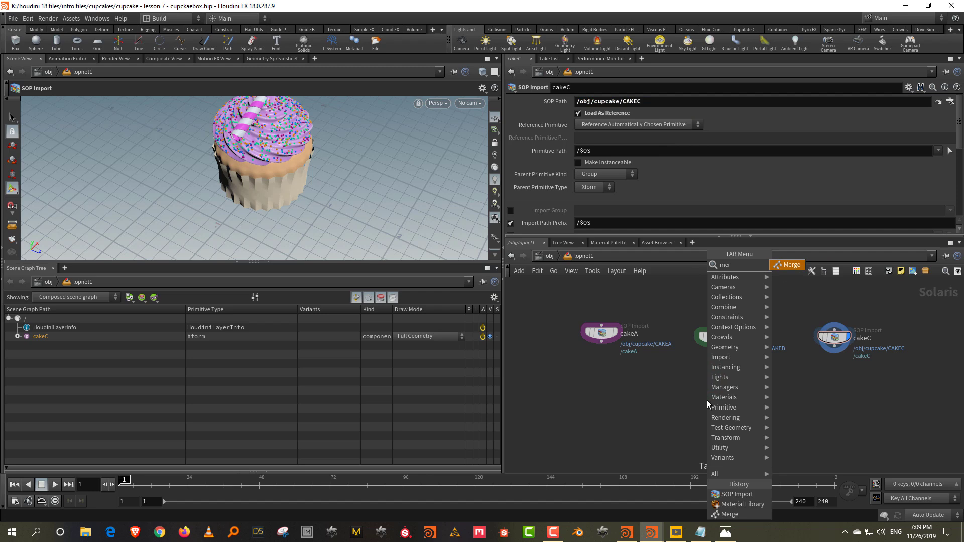
left_click(789, 265)
left_click(738, 442)
left_click_drag(572, 382, 920, 301)
left_click_drag(601, 343, 737, 445)
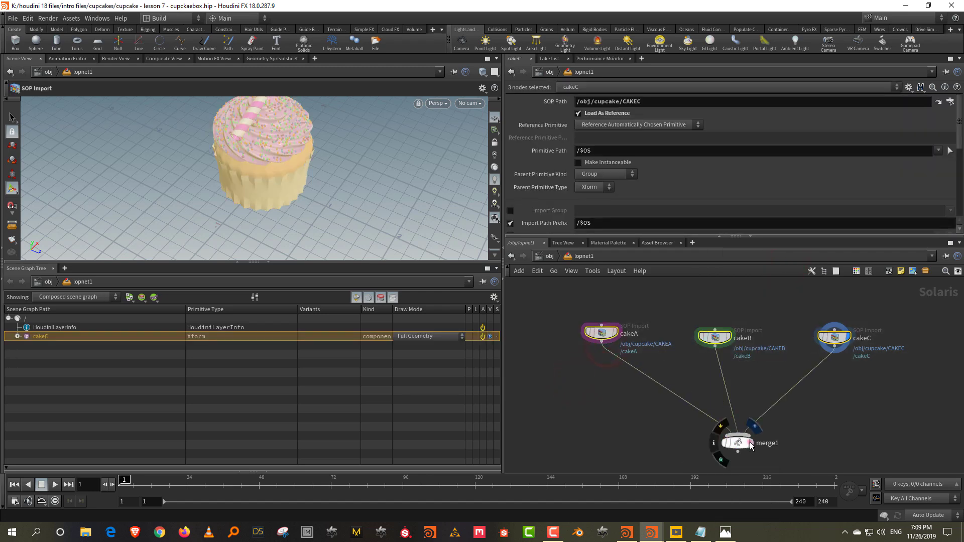
left_click(738, 444)
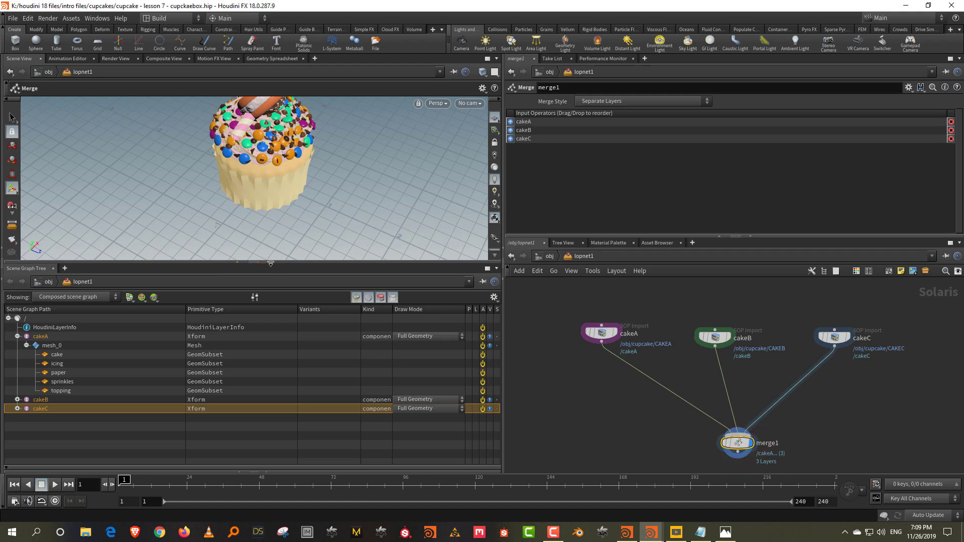
Maximize the 3D view and orbit around the merged cupcakes, then tidy the network layout
key("ctrl+b")
key("Escape")
scroll(323, 225, "up", 5)
left_click(557, 360)
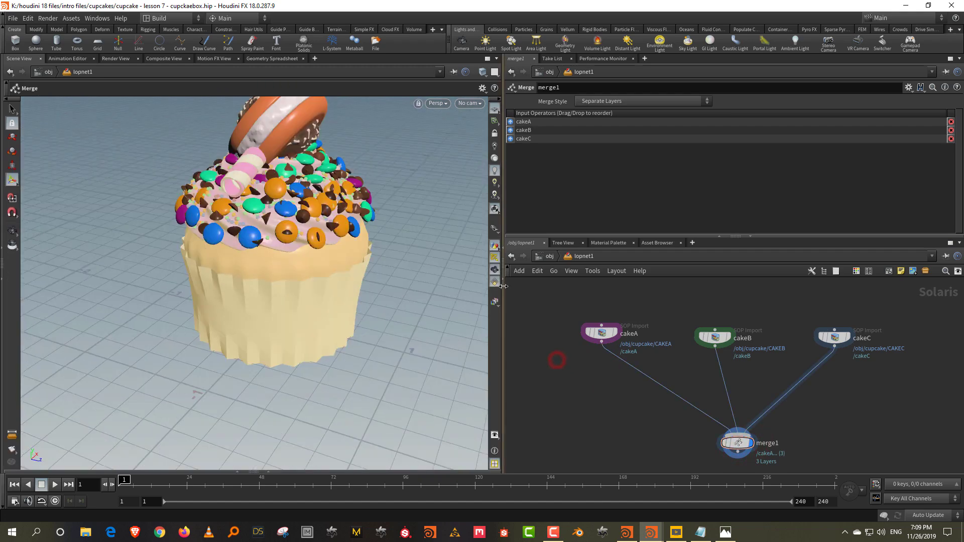
scroll(291, 255, "up", 2)
left_click_drag(290, 254, 249, 241)
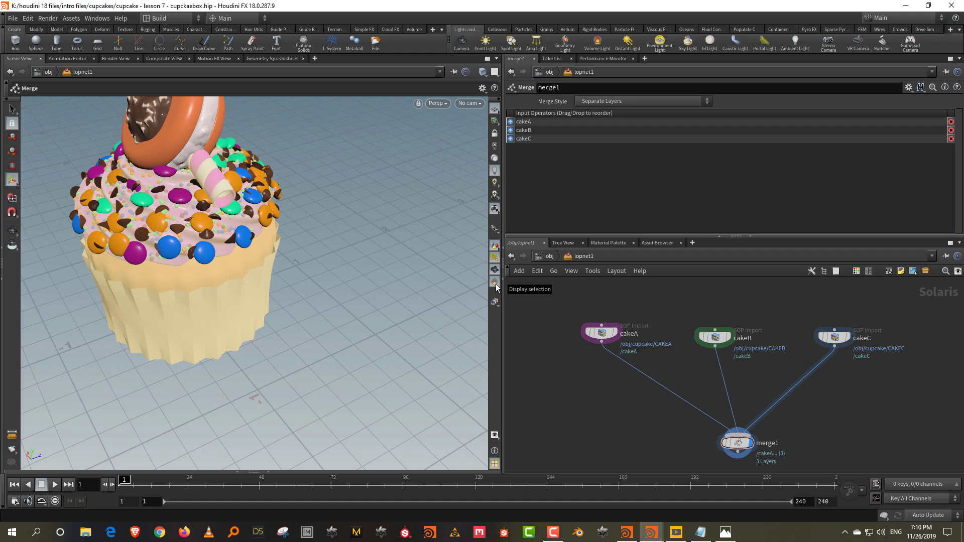
left_click(495, 284)
key("Escape")
left_click_drag(321, 251, 402, 236)
left_click_drag(612, 237, 617, 153)
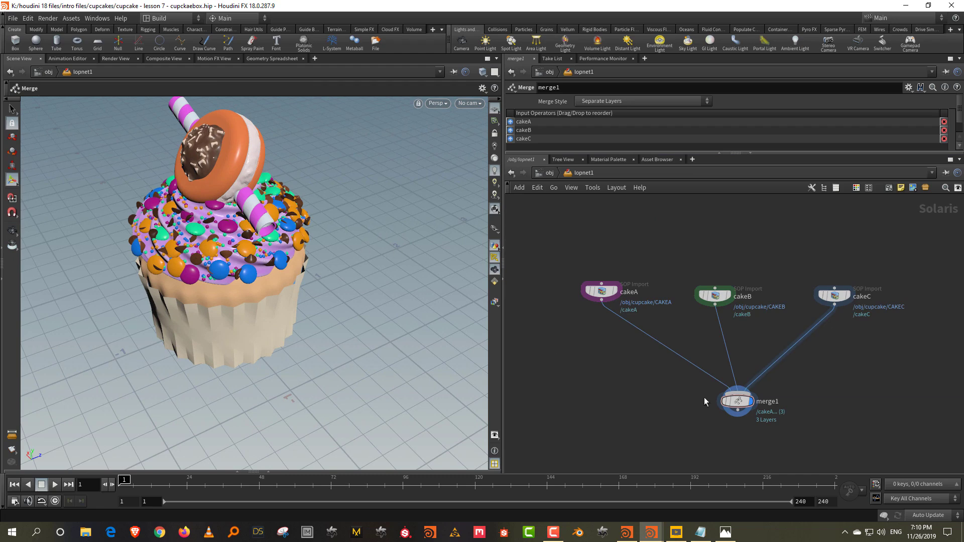
middle_click_drag(820, 385, 791, 323)
Add a Material Library node fed by merge1 and dive inside it
key("Tab")
type("mater")
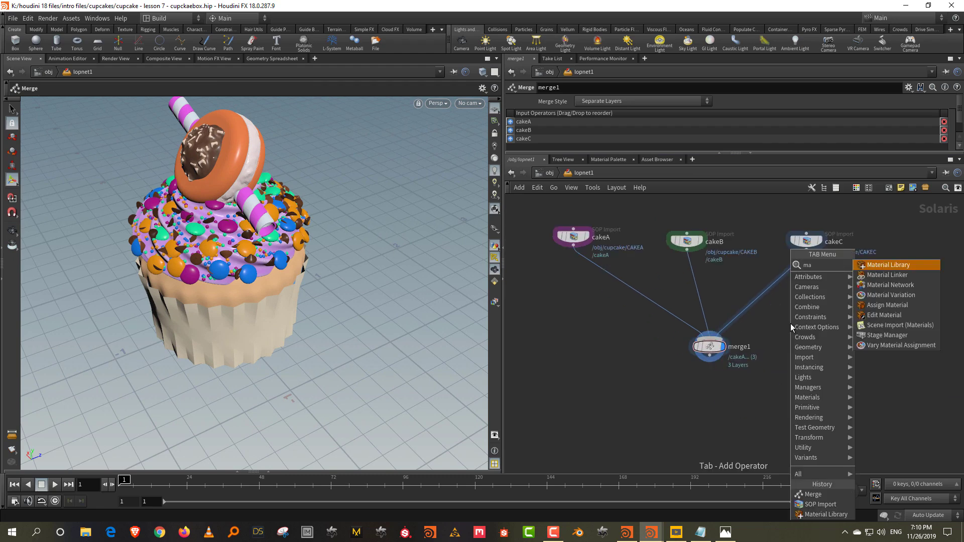
left_click(899, 264)
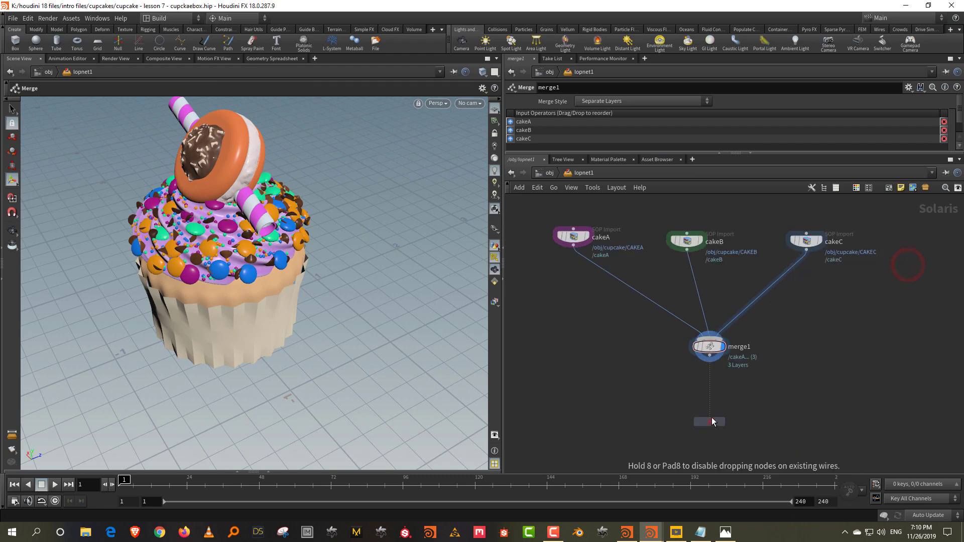
left_click(710, 421)
left_click_drag(709, 357, 710, 416)
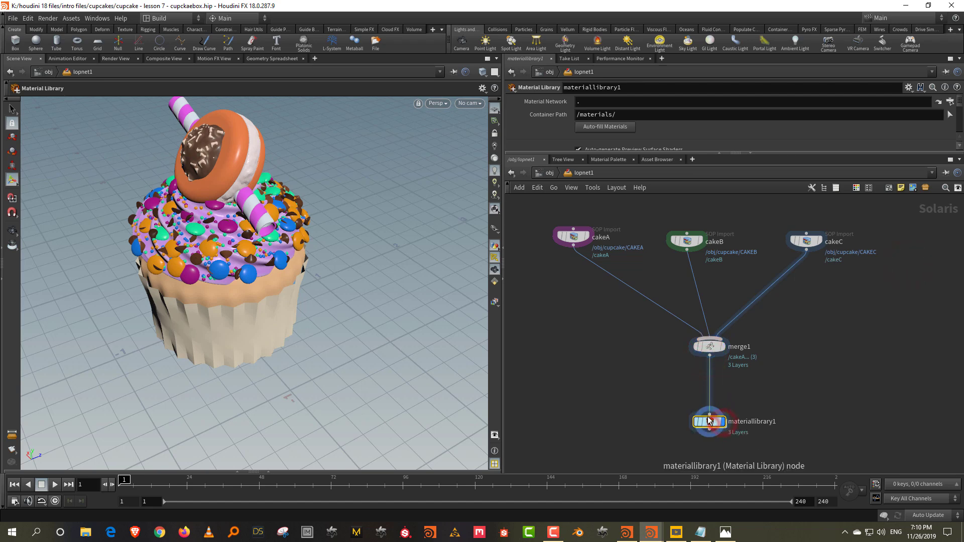
double_click(709, 421)
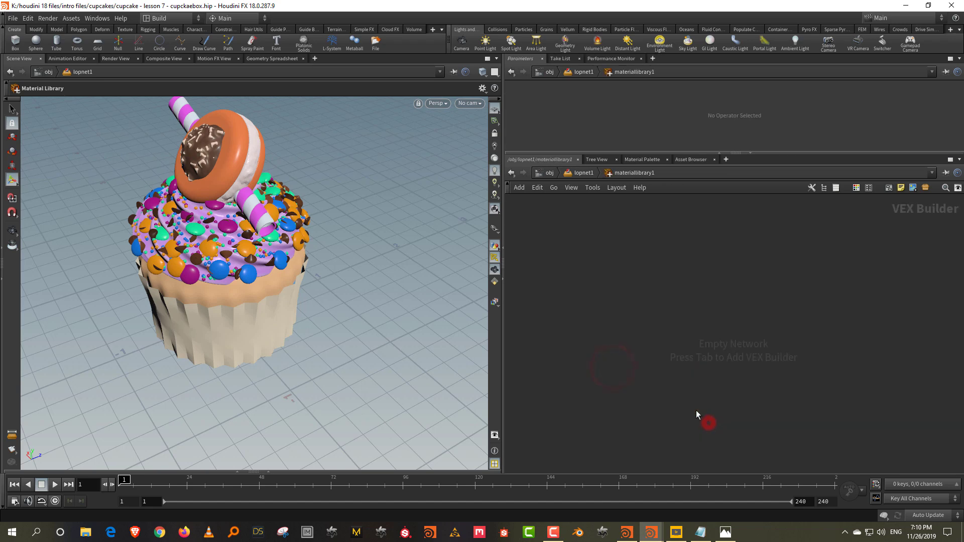
Create a Principled Shader named cakemat in the library
key("Tab")
type("princ")
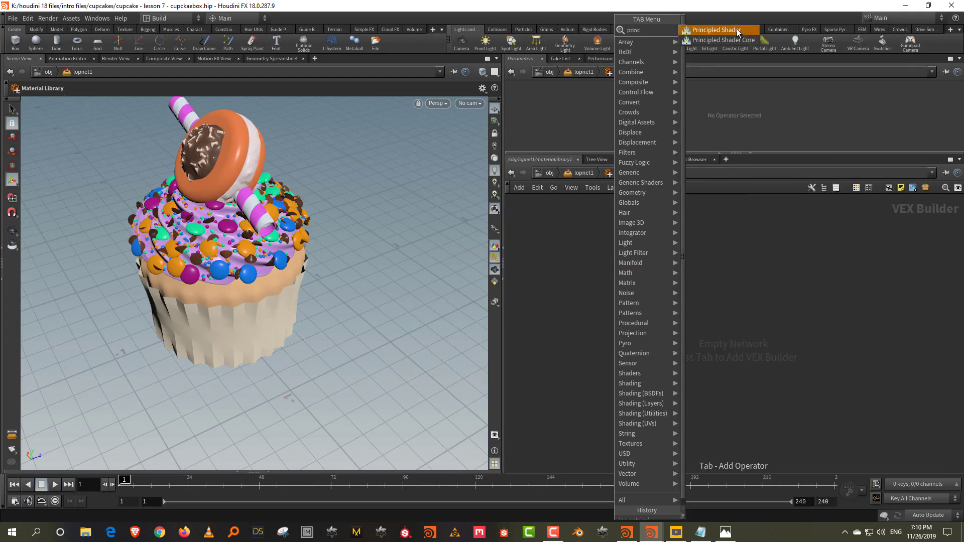
key("Return")
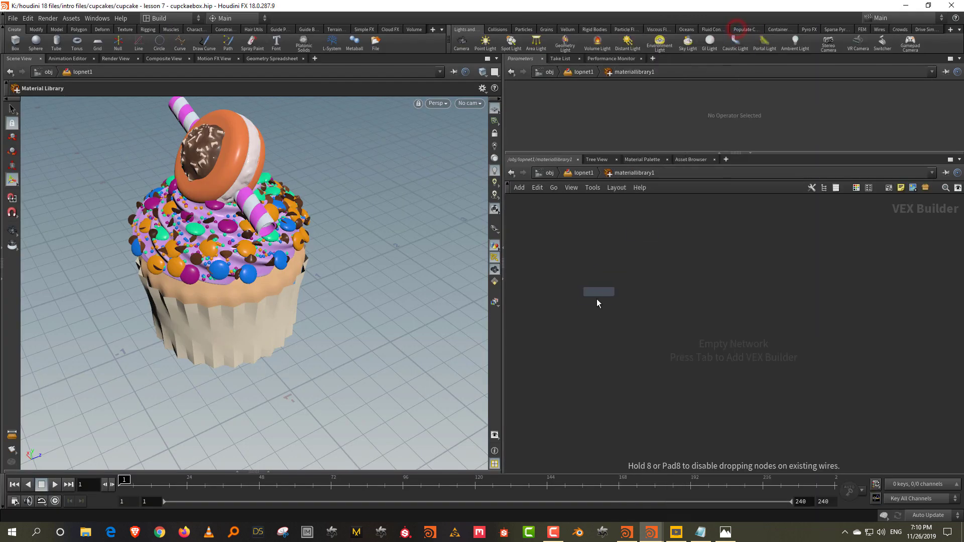
left_click(596, 299)
double_click(603, 290)
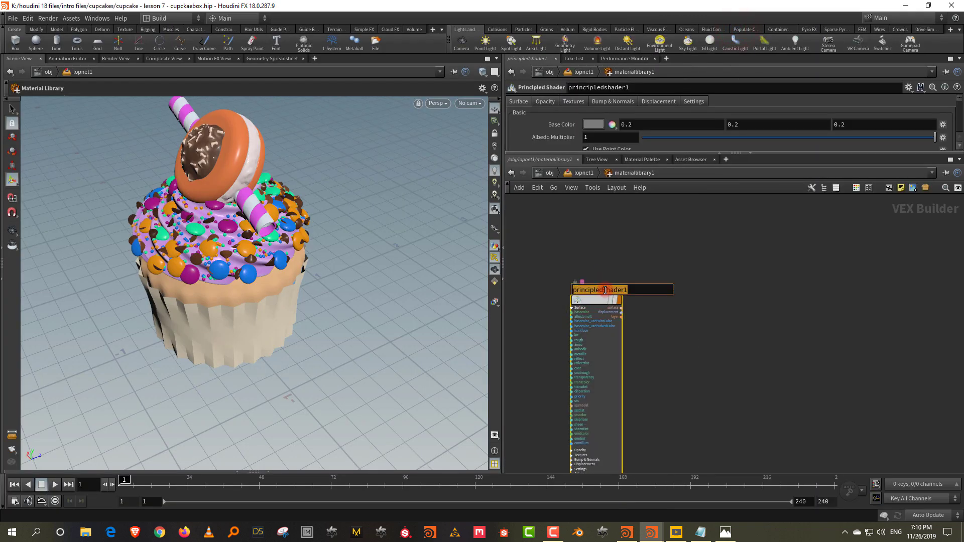
type("cake")
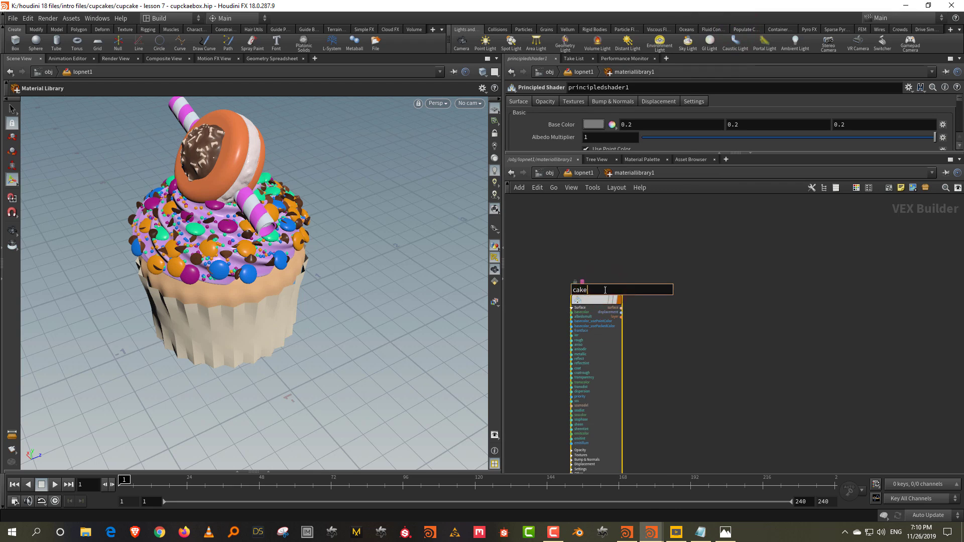
type("mat")
key("Return")
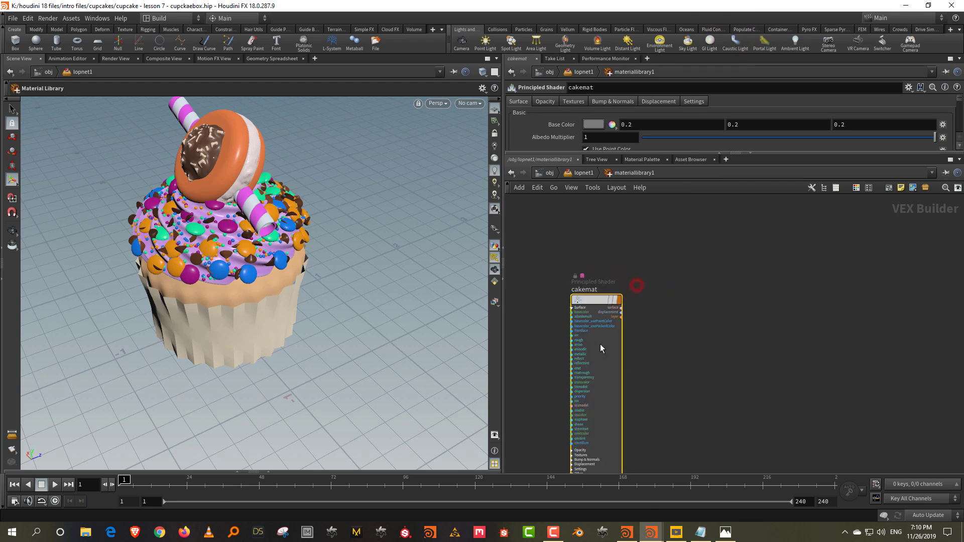
left_click(607, 153)
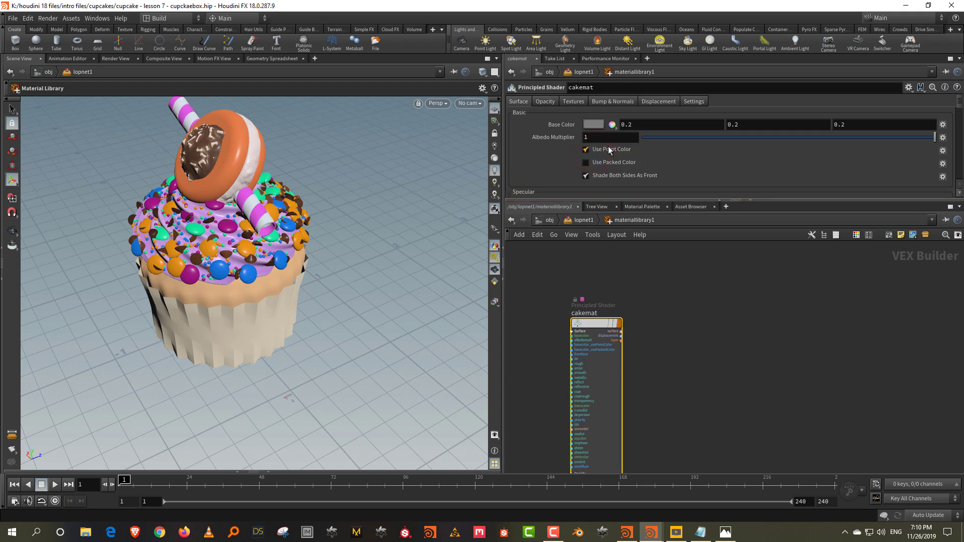
Duplicate cakemat and rename the copy icingmat
left_click(590, 325)
left_click_drag(622, 328, 704, 326, "alt")
double_click(705, 313)
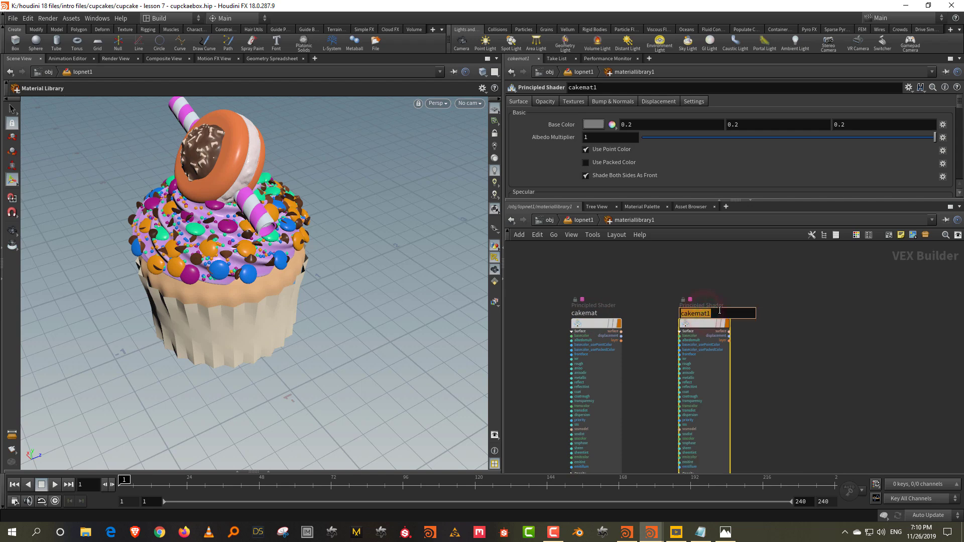
left_click(268, 470)
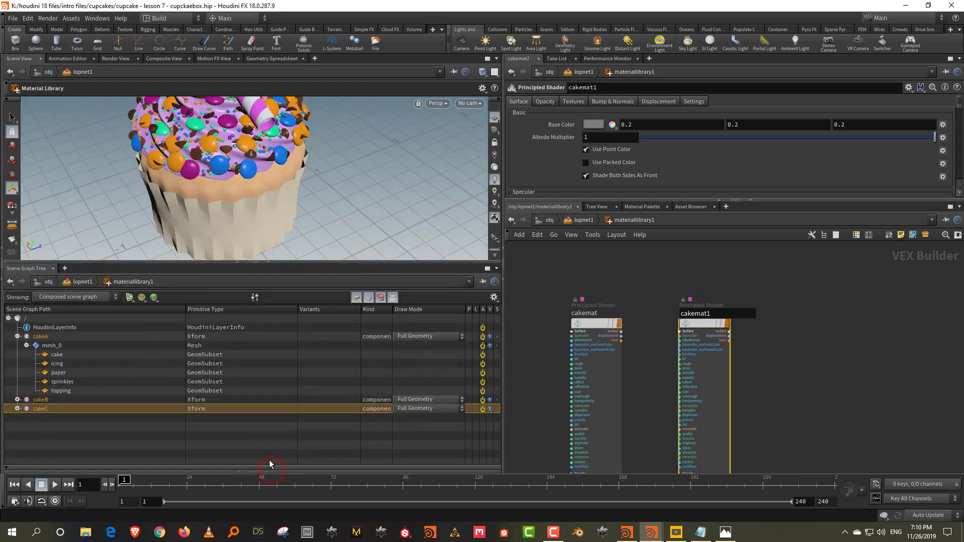
double_click(698, 314)
type("icingmat")
key("Return")
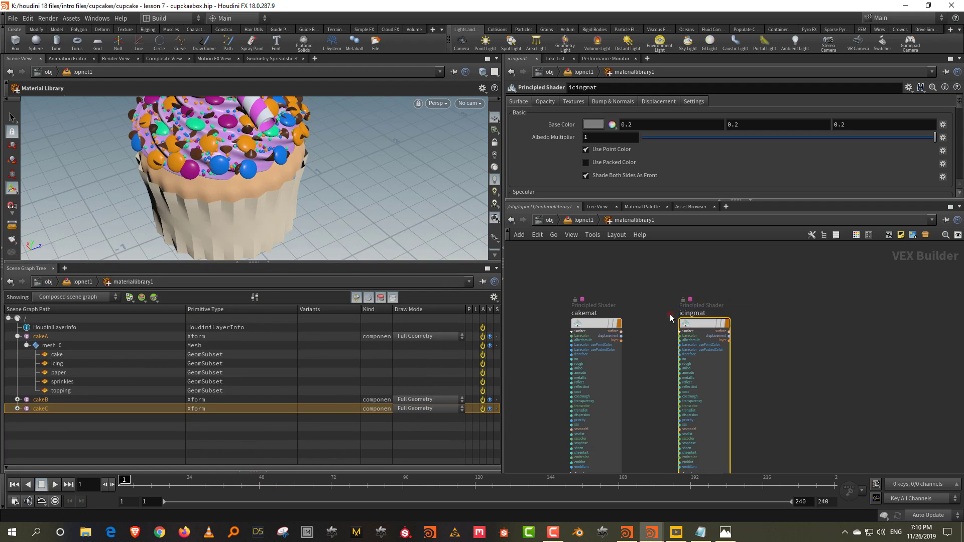
Duplicate icingmat and rename the copy papermat
left_click_drag(699, 323, 826, 317, "alt")
double_click(832, 303)
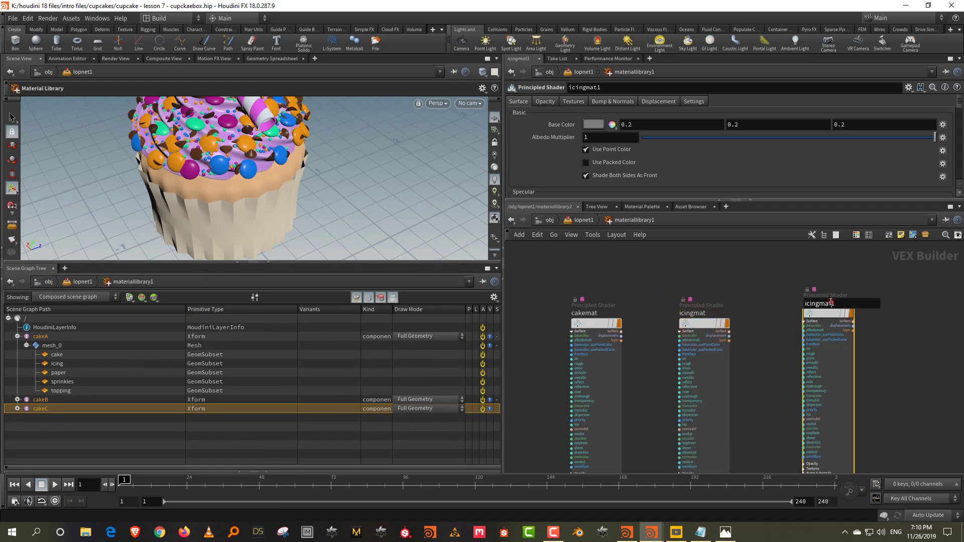
key("BackSpace")
key("BackSpace")
key("BackSpace")
key("BackSpace")
key("BackSpace")
key("BackSpace")
key("BackSpace")
key("BackSpace")
key("BackSpace")
type("papermat")
key("Return")
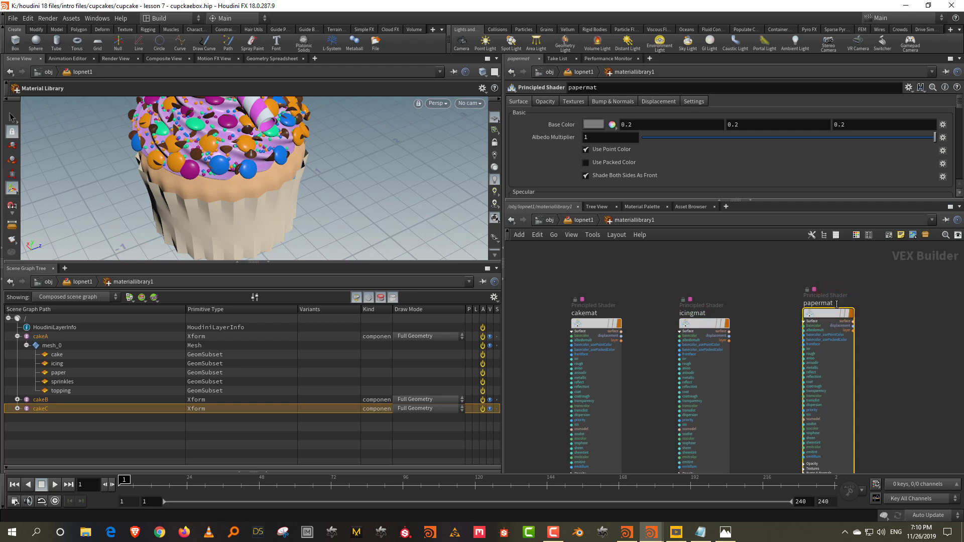
Copy-paste papermat and rename the copy sprinlesmat
key("ctrl+c")
key("ctrl+v")
left_click(831, 317)
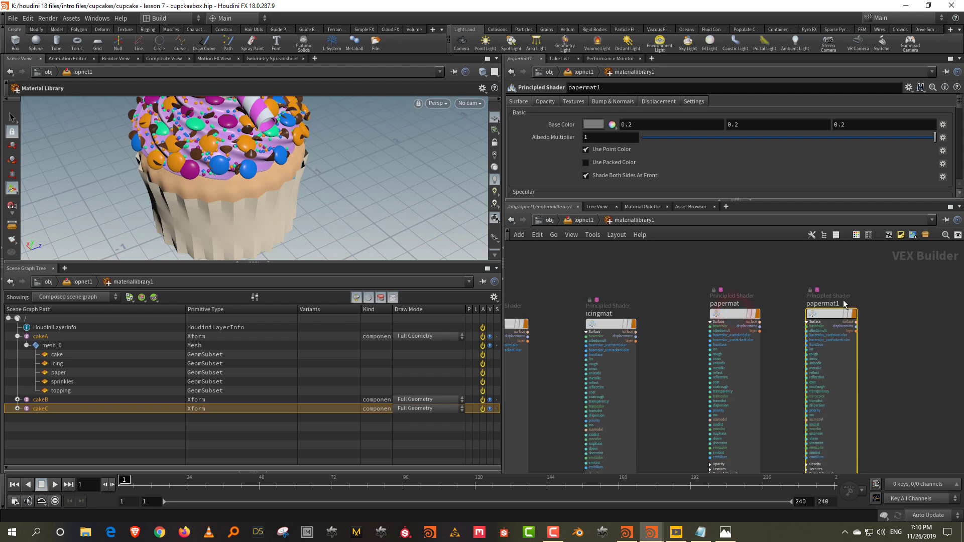
double_click(823, 304)
left_click(841, 304)
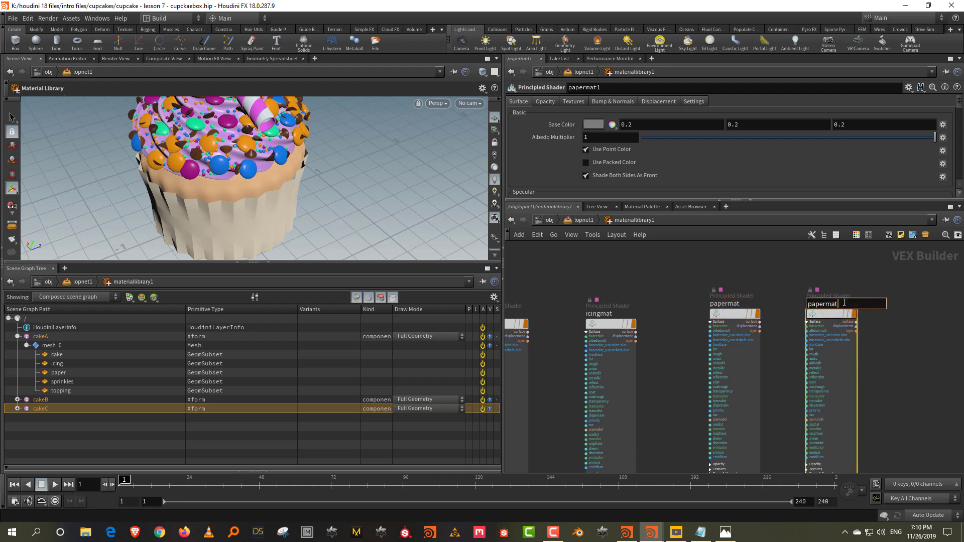
key("BackSpace")
key("BackSpace")
key("BackSpace")
key("BackSpace")
key("BackSpace")
key("BackSpace")
key("BackSpace")
key("BackSpace")
type("sprinlesmat")
key("Return")
Copy-paste sprinlesmat and rename the copy toppingmat
key("ctrl+c")
key("ctrl+v")
left_click(854, 331)
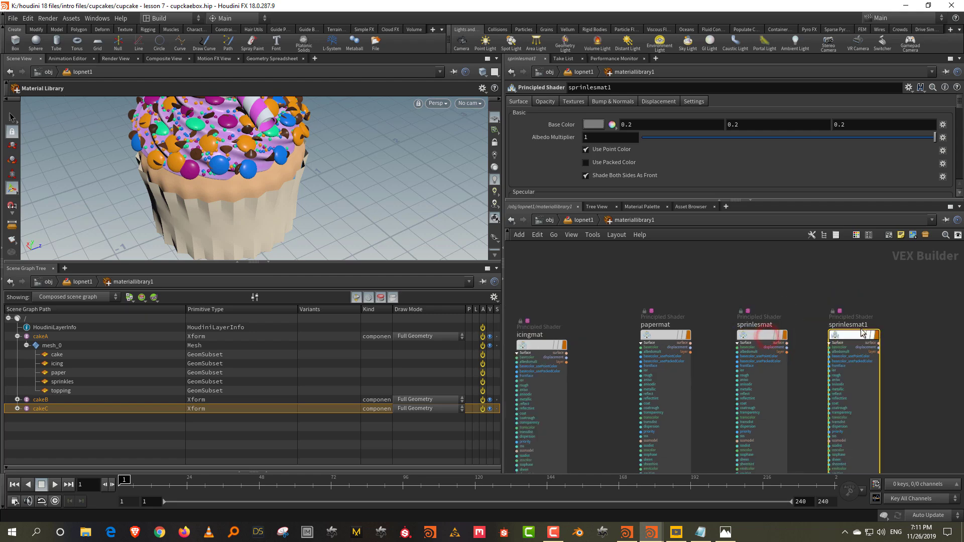
double_click(874, 325)
type("toppingmat")
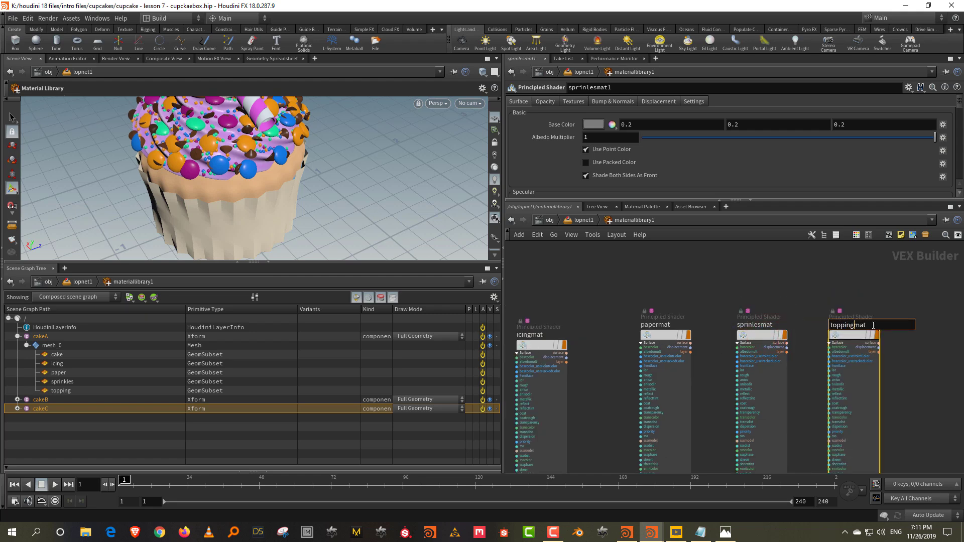
key("Return")
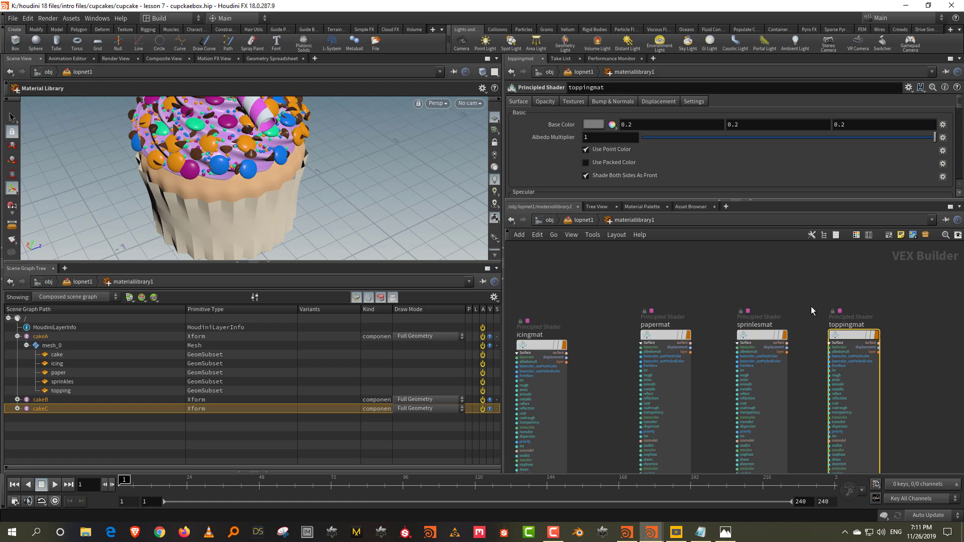
Back in lopnet1, auto-fill all five library shaders as materials under /materials
left_click(586, 221)
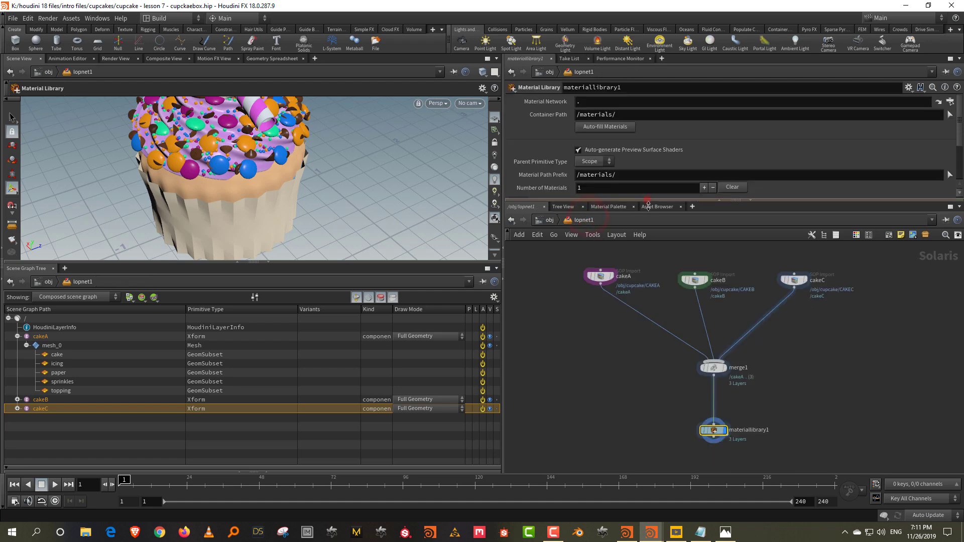
left_click_drag(648, 206, 648, 274)
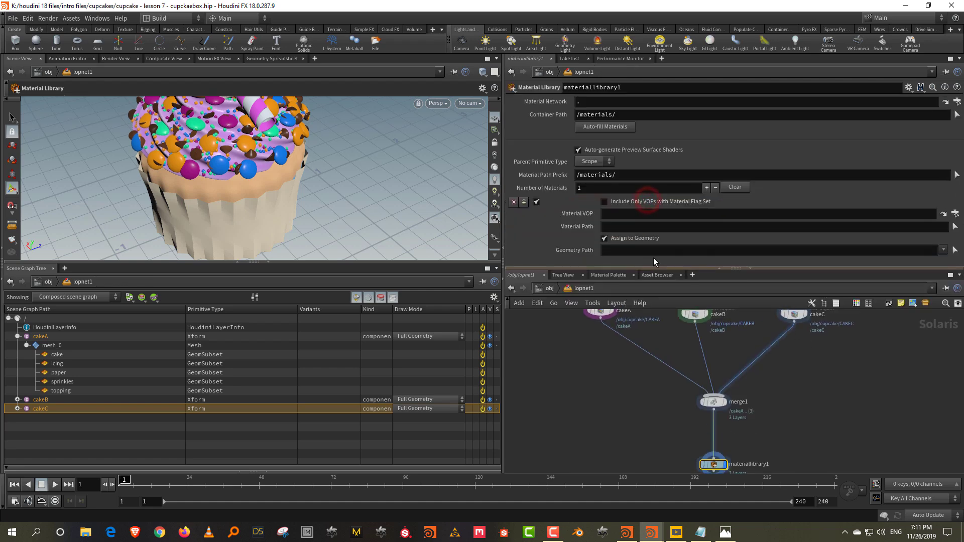
left_click(607, 126)
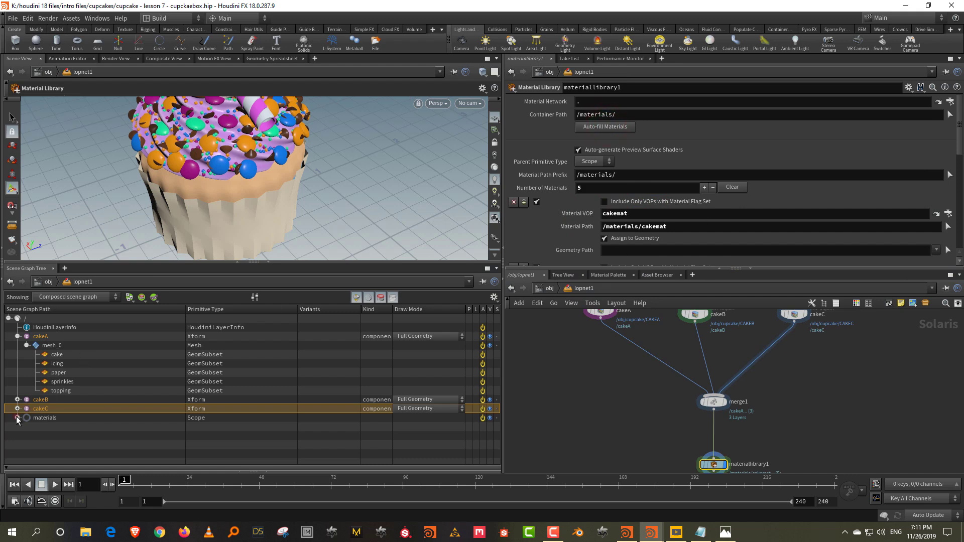
left_click(18, 418)
middle_click_drag(799, 426, 800, 374)
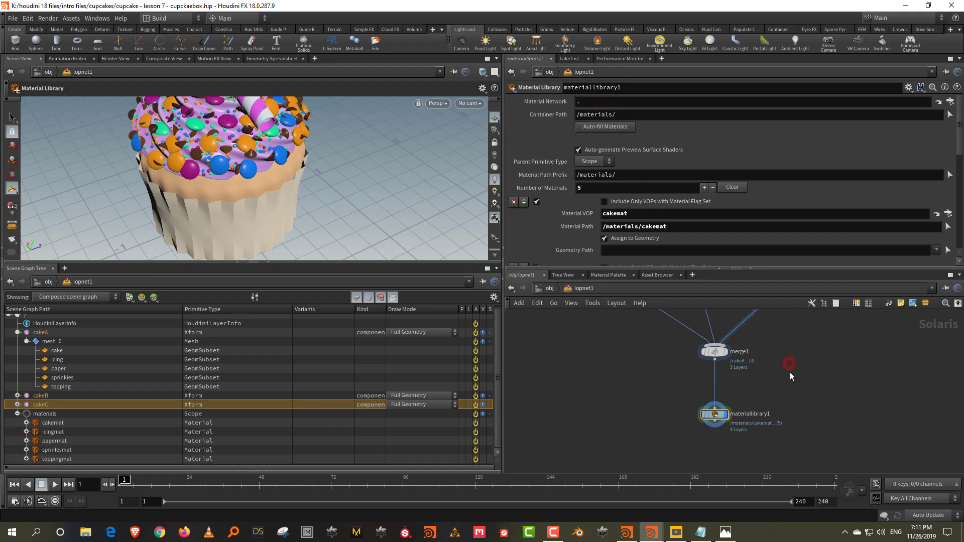
key("Tab")
left_click(889, 264)
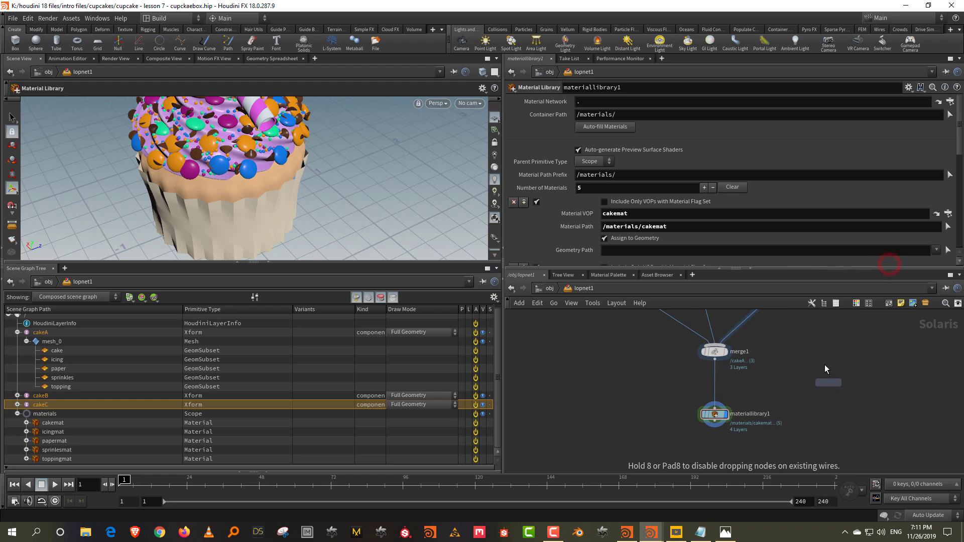
Place assignmaterial1 below materiallibrary1 and set its primitives to cakeA's cake part
left_click(703, 417)
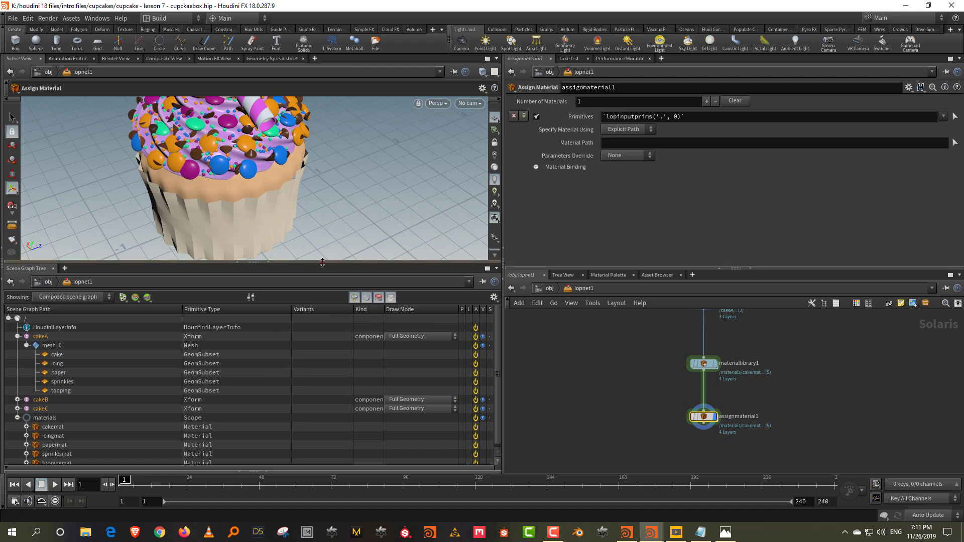
left_click_drag(322, 262, 324, 227)
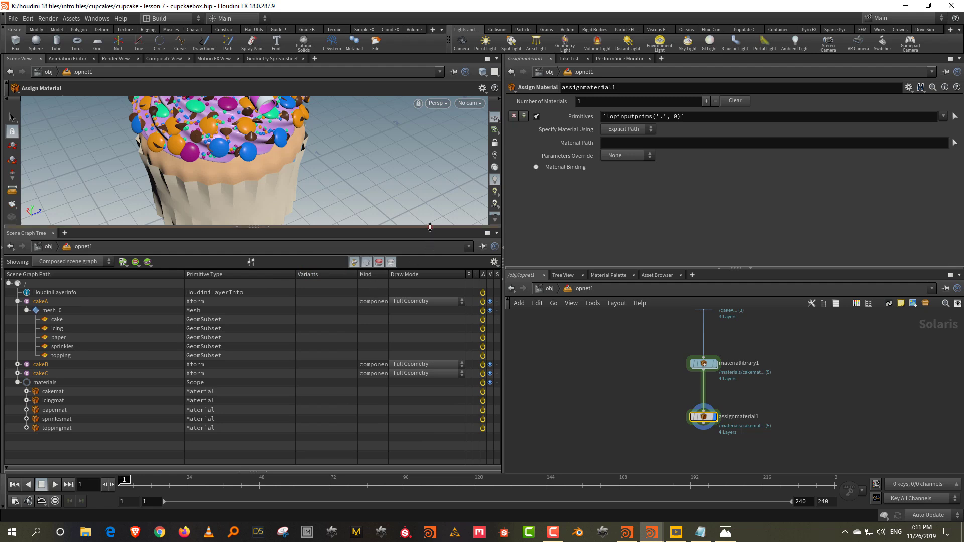
left_click_drag(430, 228, 430, 249)
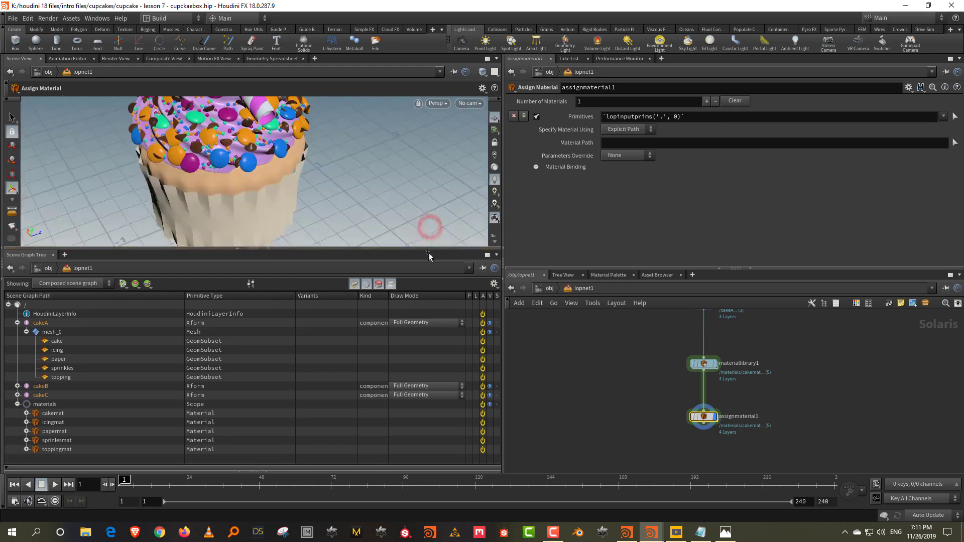
left_click(17, 386)
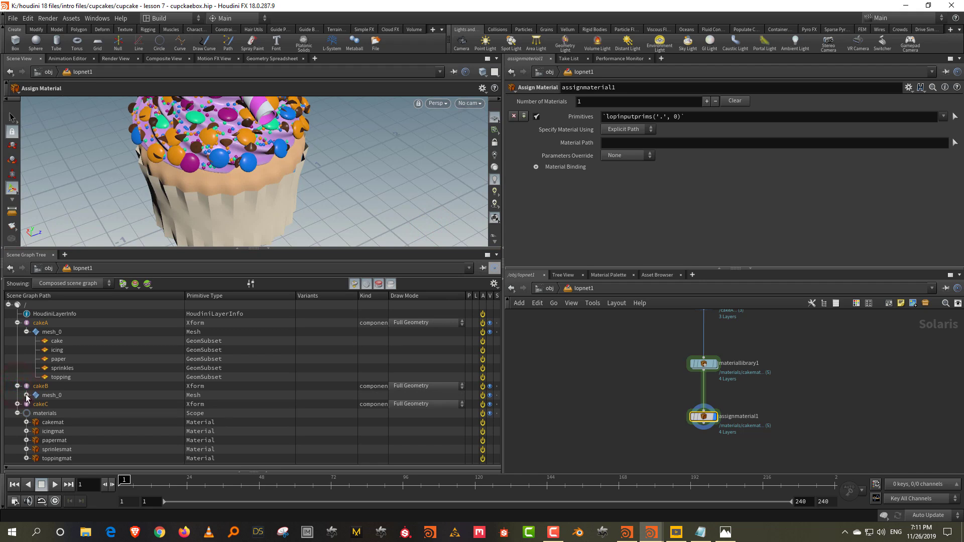
left_click(26, 395)
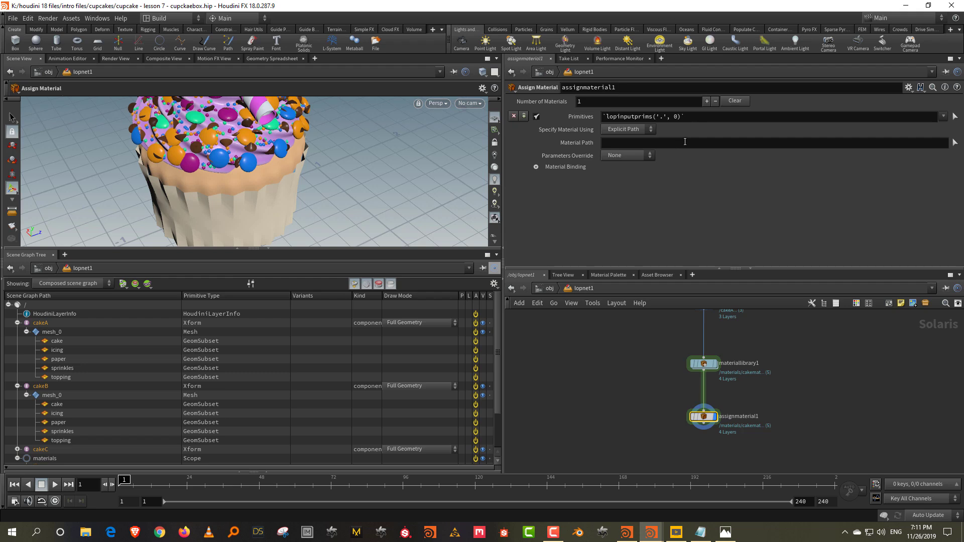
left_click_drag(57, 342, 551, 240)
left_click_drag(743, 119, 743, 118)
Change the primitives path to /cake*/mesh_0/cake and assign /materials/cakemat
scroll(132, 388, "down", 2)
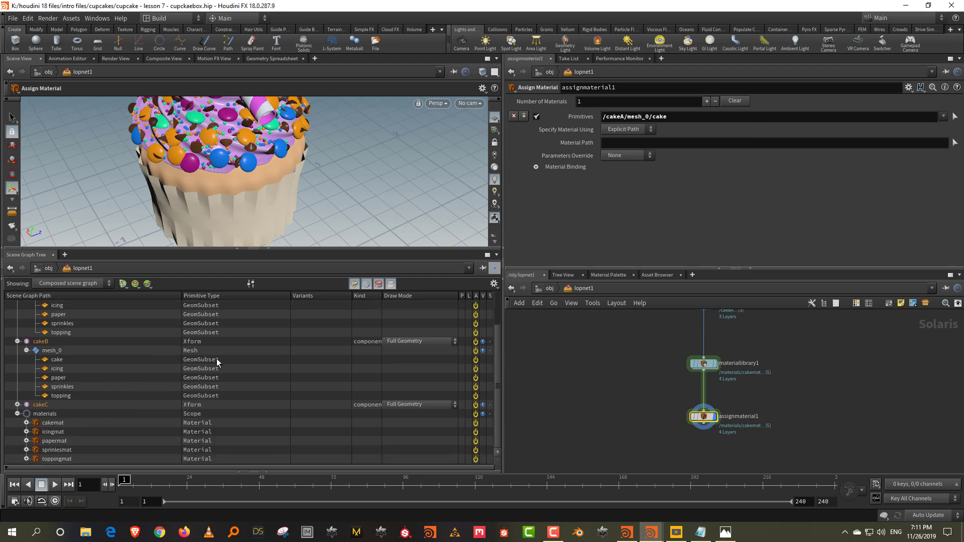
left_click(621, 116)
key("BackSpace")
type("*")
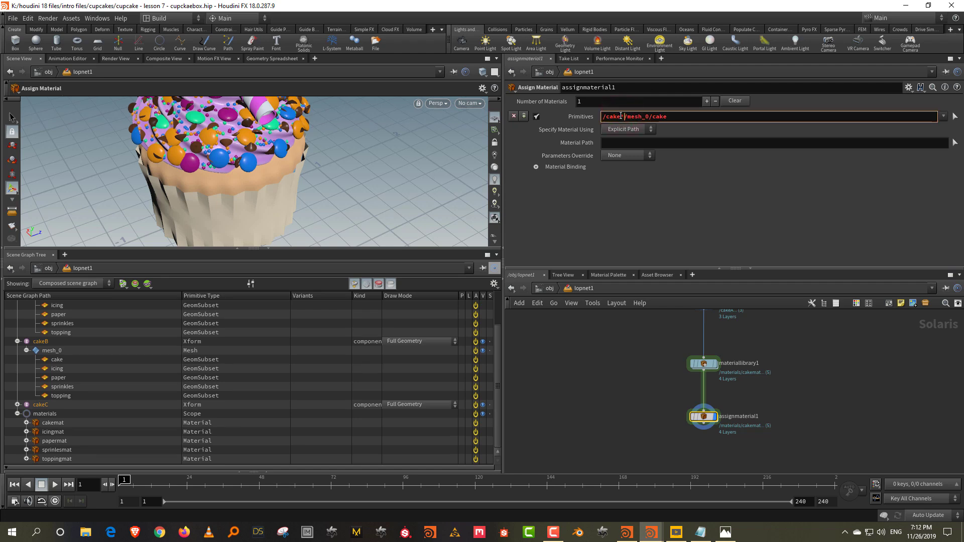
key("Return")
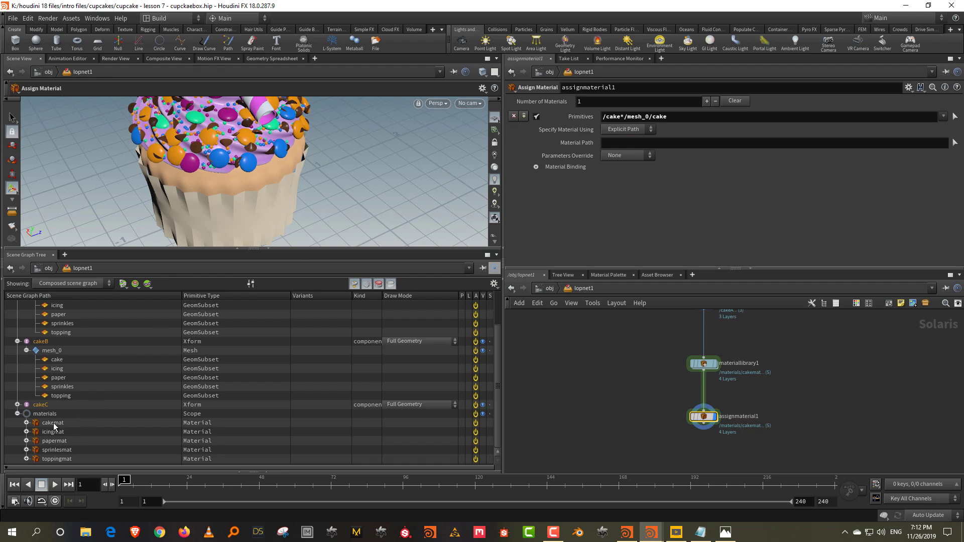
left_click_drag(61, 426, 694, 145)
left_click(240, 247)
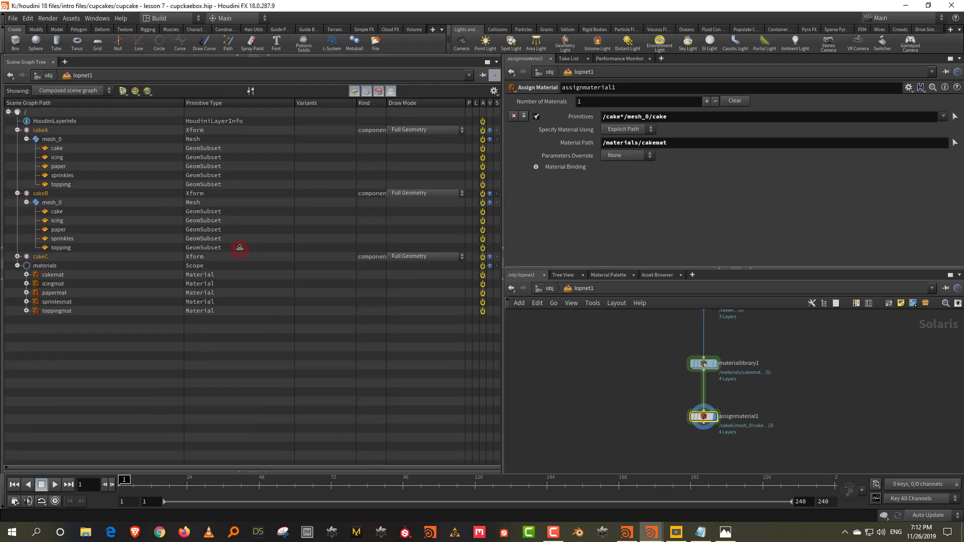
Add icing and paper assignments using icingmat and papermat on /cake*/mesh_0/icing and /cake*/mesh_0/paper
left_click(707, 100)
left_click(706, 101)
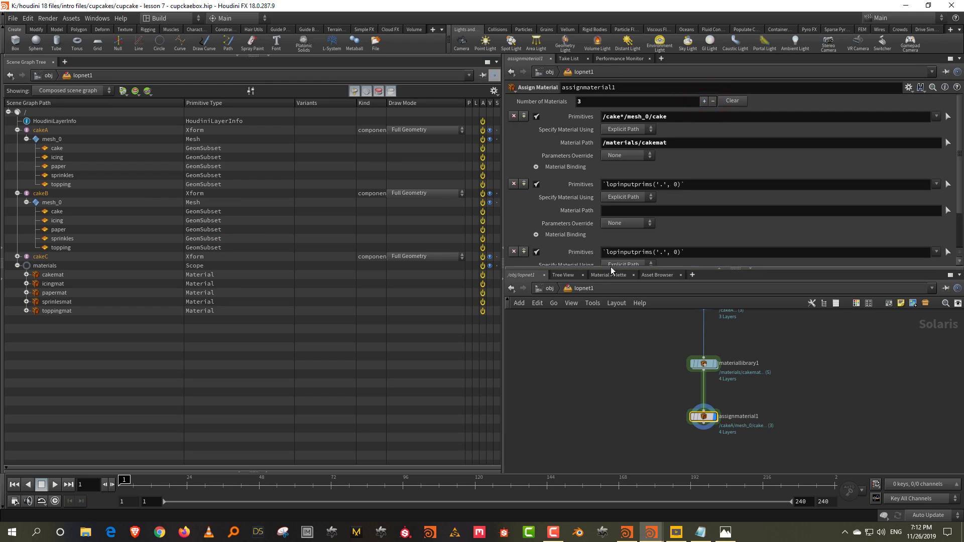
left_click_drag(611, 269, 611, 301)
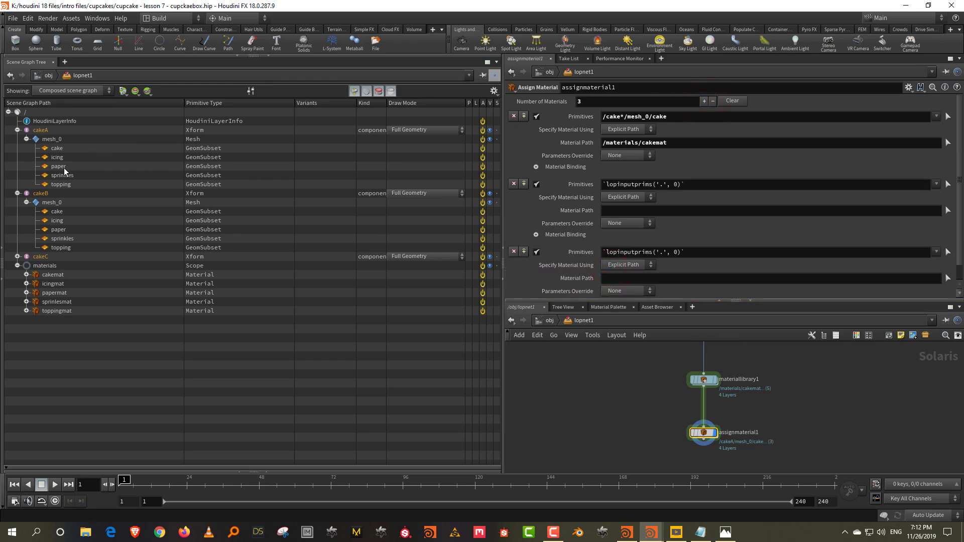
left_click_drag(56, 159, 701, 186)
left_click_drag(675, 254, 712, 253)
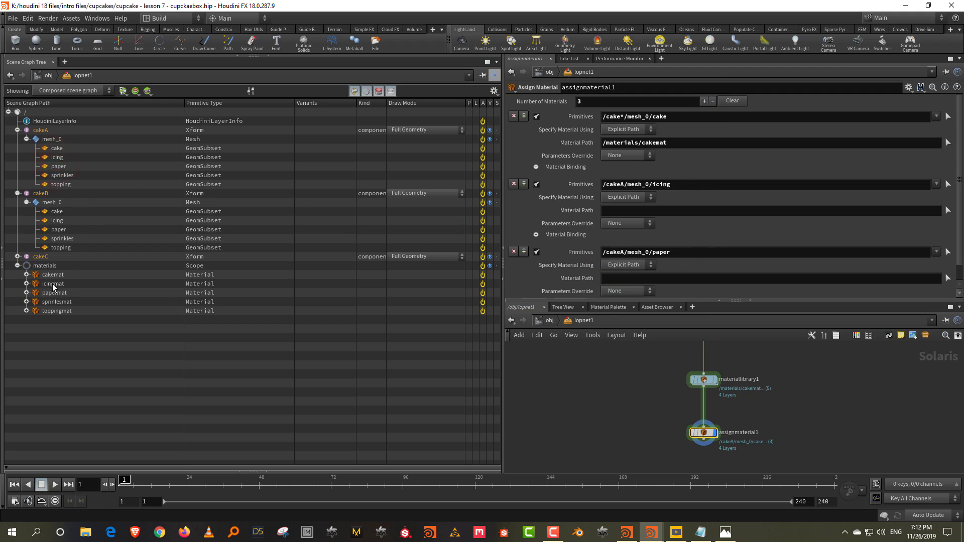
left_click_drag(53, 286, 688, 211)
left_click_drag(664, 276, 664, 278)
left_click_drag(621, 253, 626, 252)
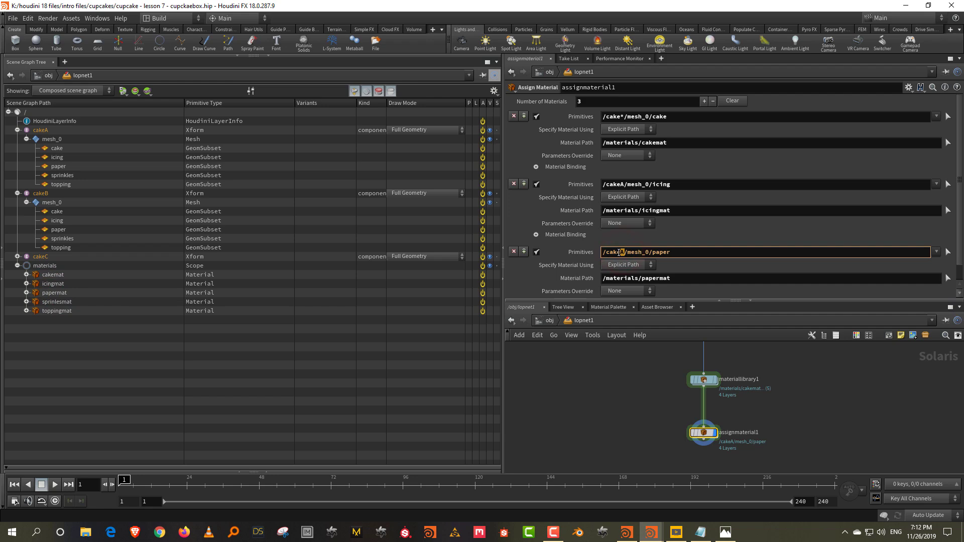
type("*")
key("Return")
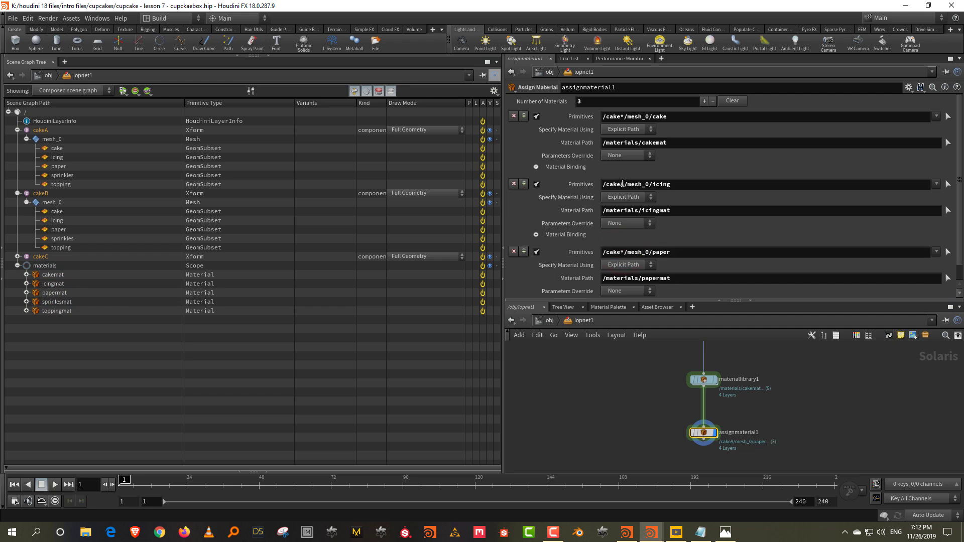
left_click_drag(622, 183, 626, 184)
type("*")
key("Return")
Add two more entries, setting cakeA's sprinkles and topping parts with their materials
left_click(705, 101)
left_click(705, 100)
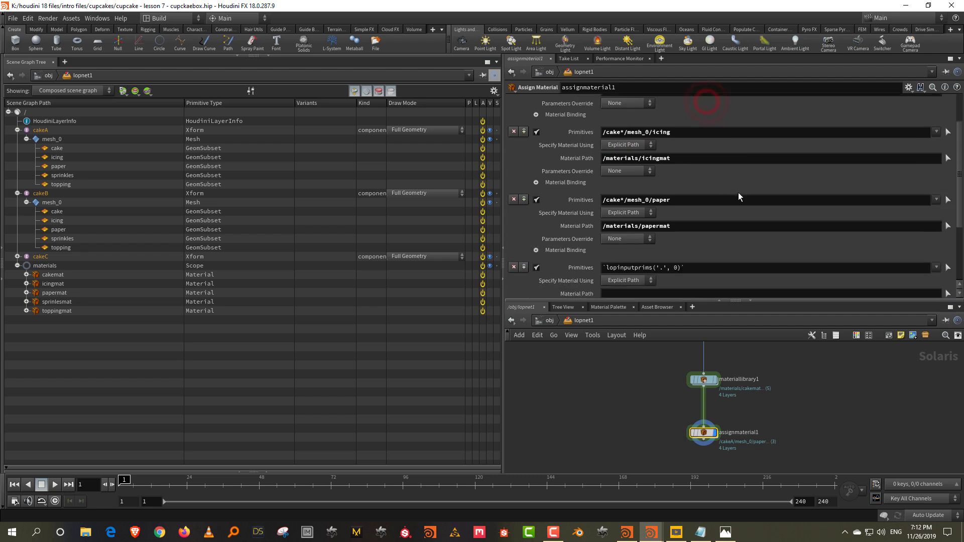
scroll(739, 192, "down", 5)
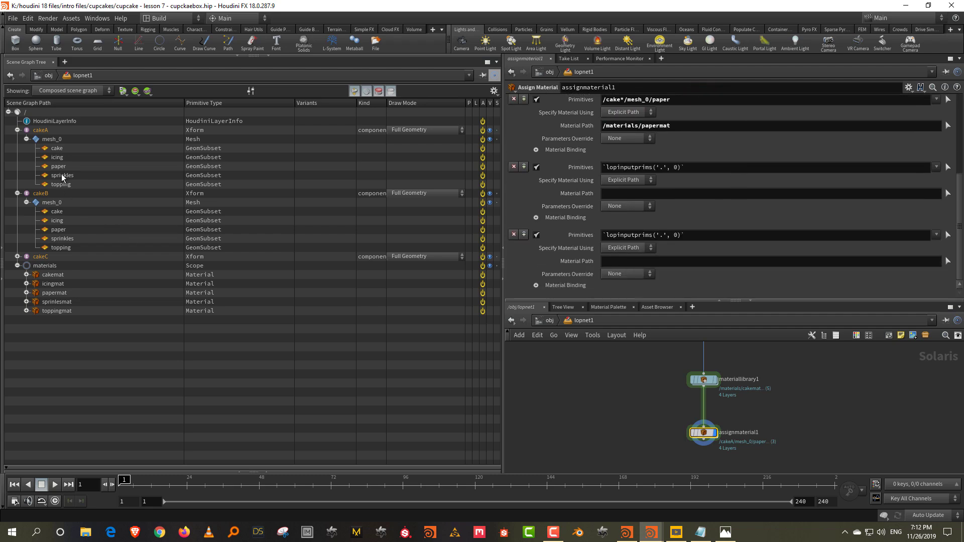
left_click_drag(62, 177, 646, 205)
left_click_drag(720, 167, 719, 166)
left_click_drag(60, 185, 708, 234)
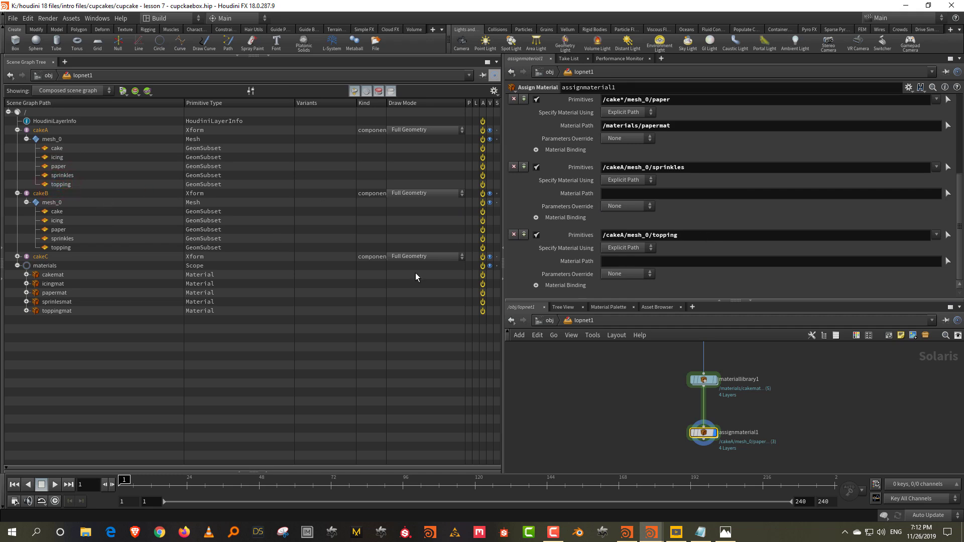
left_click_drag(55, 303, 655, 194)
left_click_drag(706, 266, 705, 263)
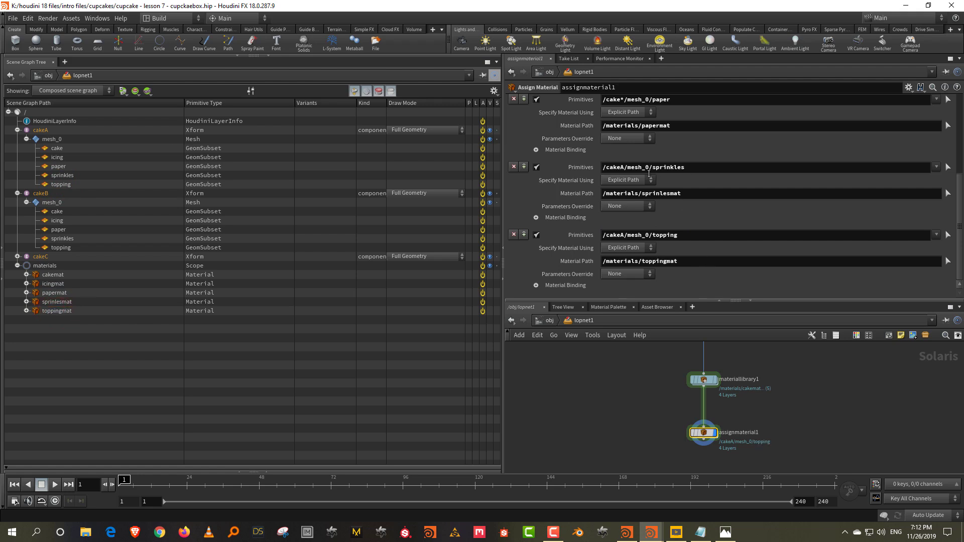
Change the sprinkles and topping paths from cakeA to cake* and view the result
left_click(623, 167)
key("BackSpace")
type("*")
key("Return")
left_click(624, 235)
key("BackSpace")
type("*")
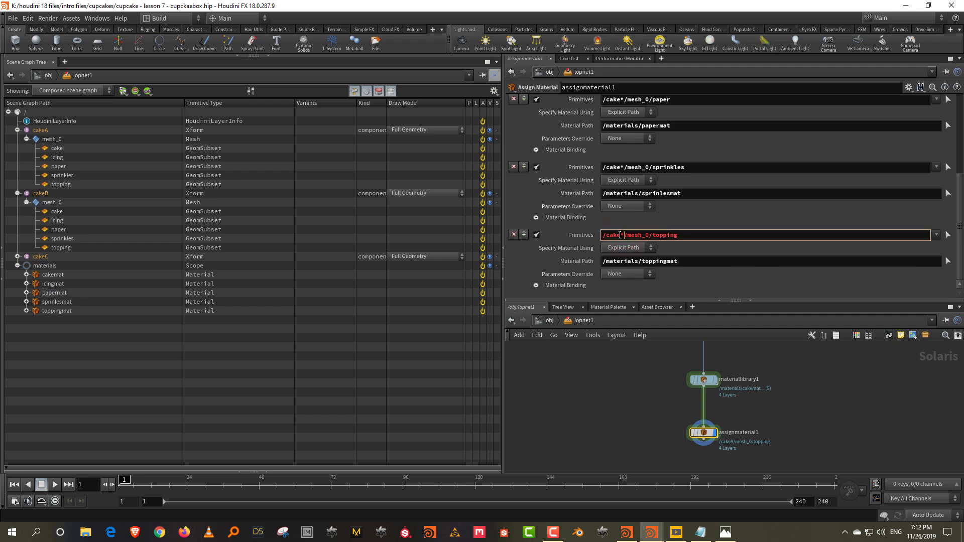
key("Return")
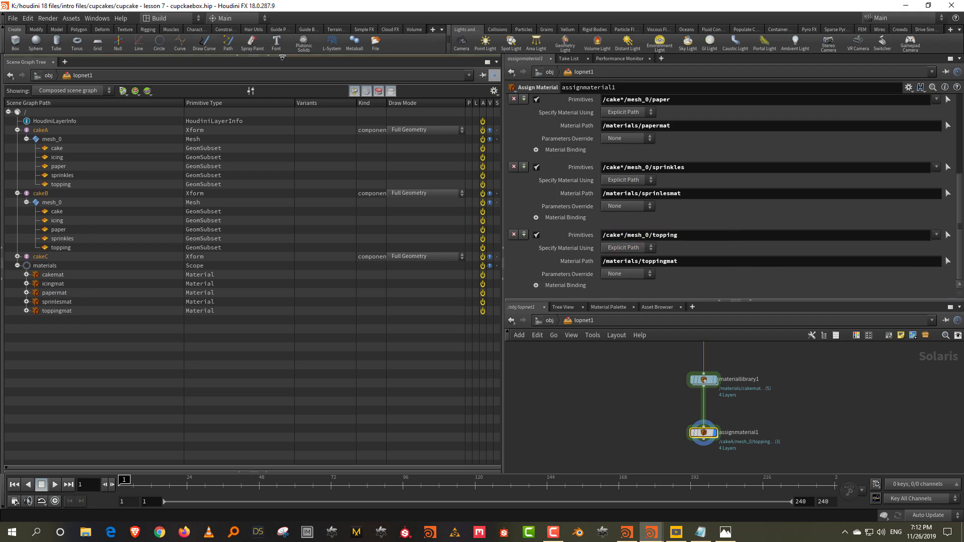
left_click(277, 57)
left_click_drag(260, 137, 302, 211)
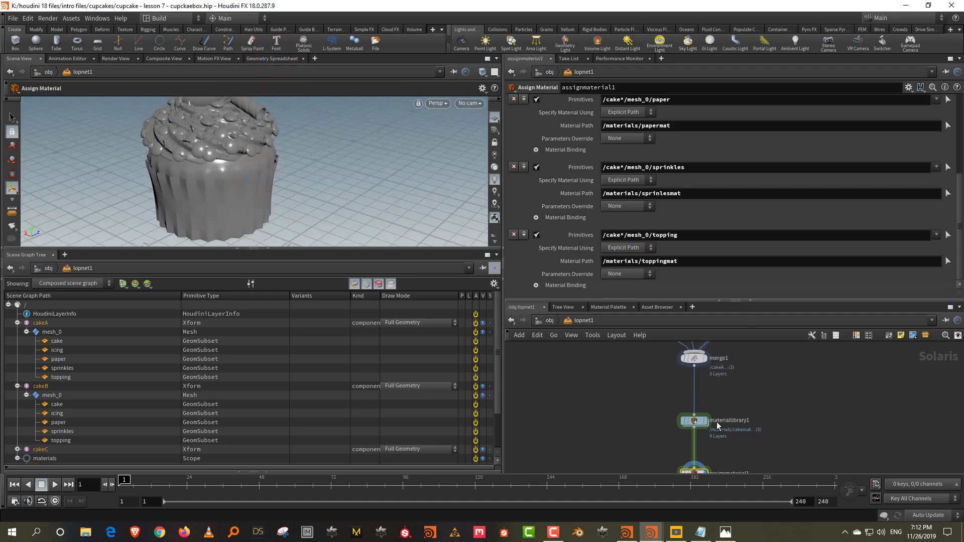
Inside the library, make cakemat's base colour near-white and icingmat's 0.9 grey
double_click(697, 423)
scroll(743, 402, "up", 1)
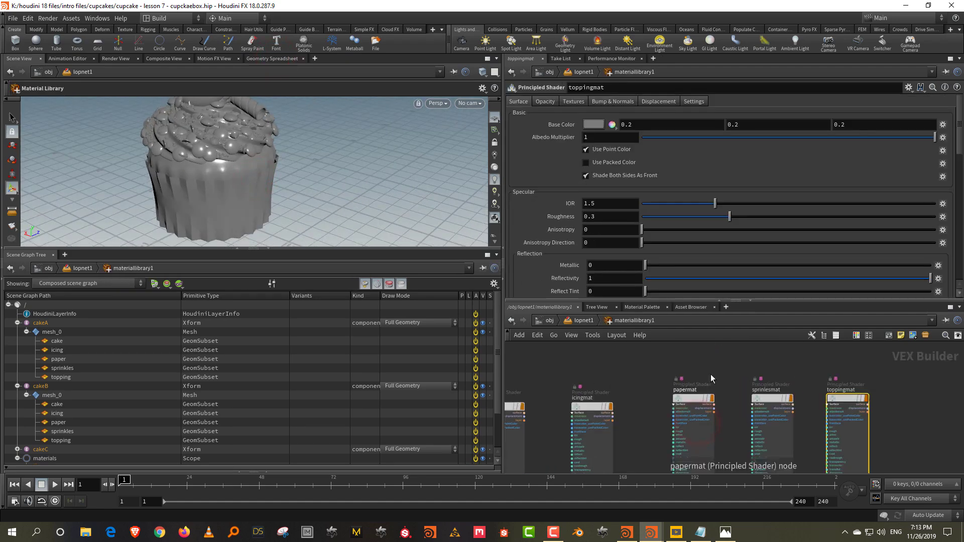
left_click(696, 401)
scroll(651, 379, "up", 2)
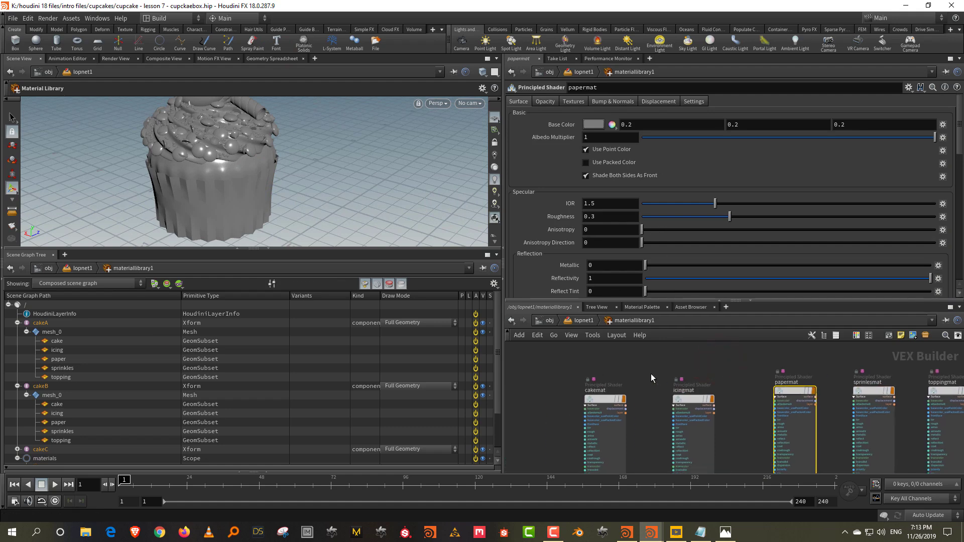
left_click(591, 397)
left_click(596, 125)
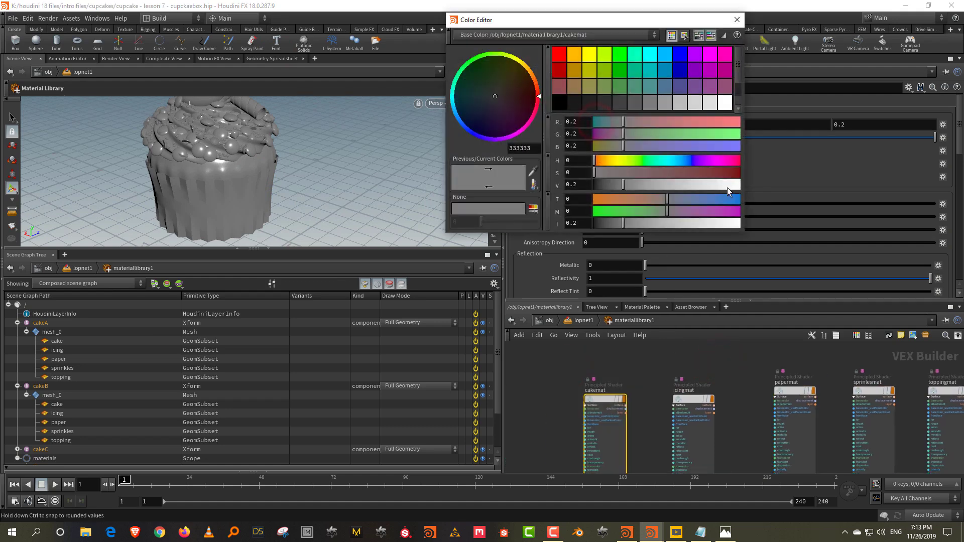
left_click(727, 184)
left_click(737, 20)
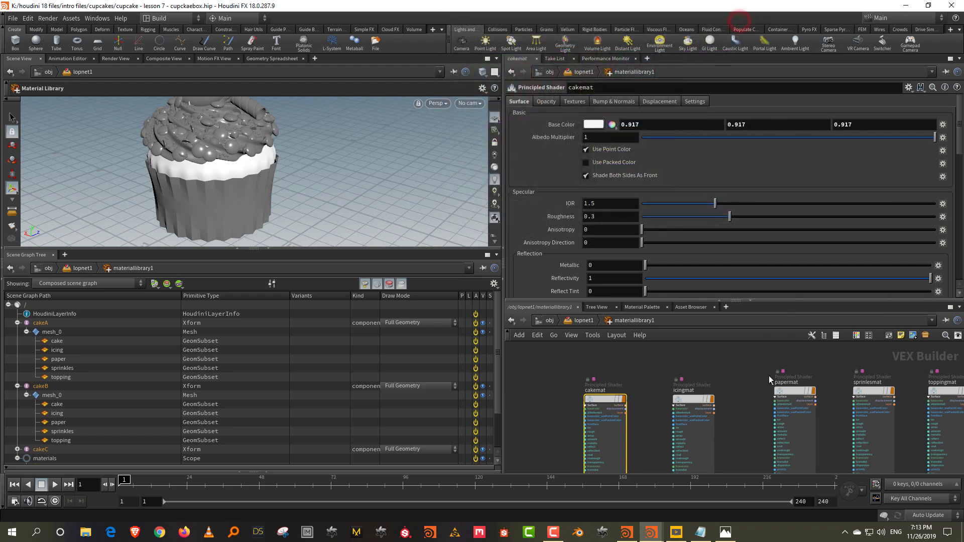
left_click(693, 400)
left_click(599, 126)
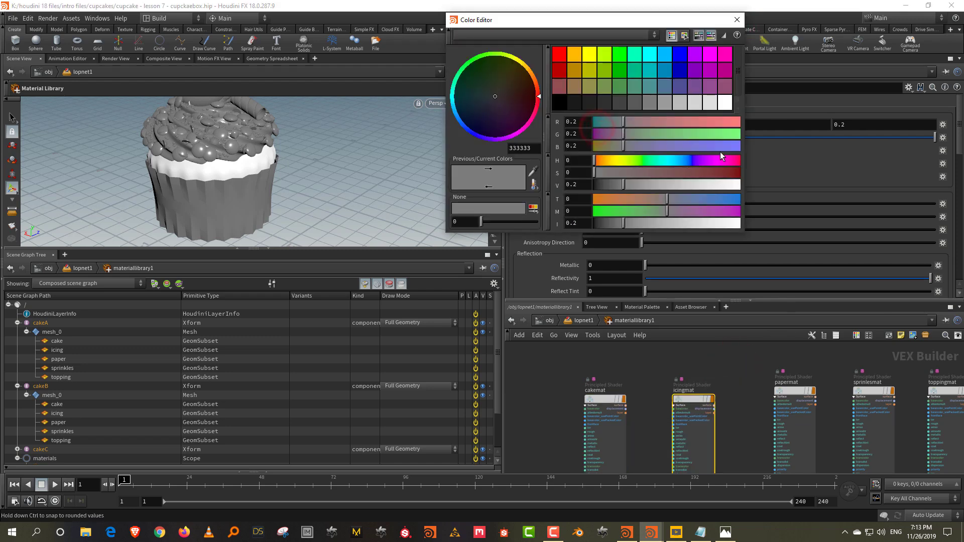
left_click(725, 185)
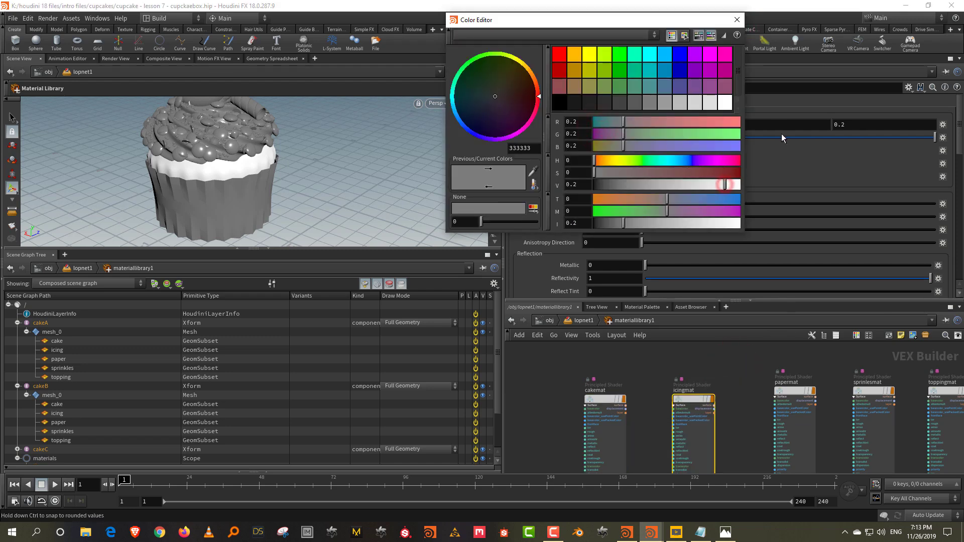
left_click(736, 19)
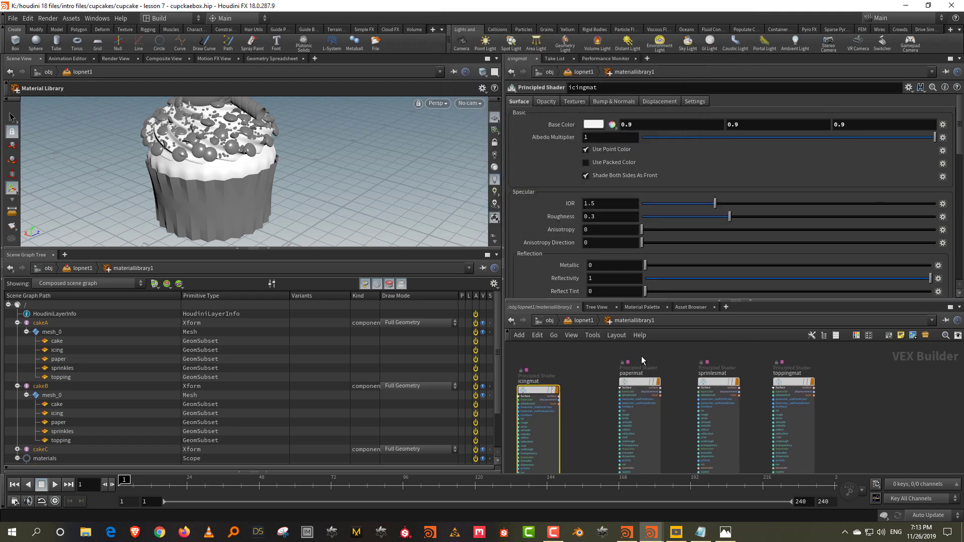
Raise cakemat roughness to about 0.7 and give papermat a mid-grey base colour
middle_click_drag(640, 357, 788, 357)
left_click(589, 394)
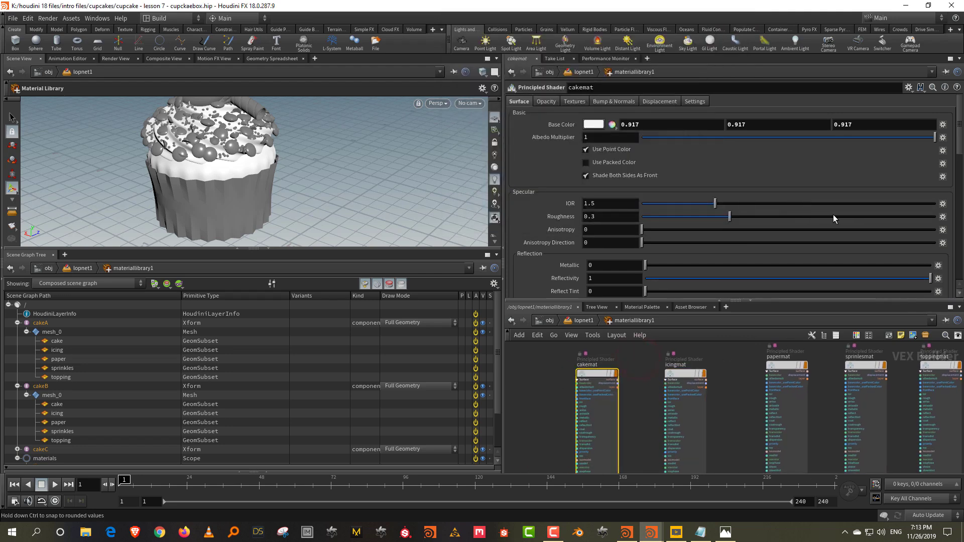
left_click(847, 216)
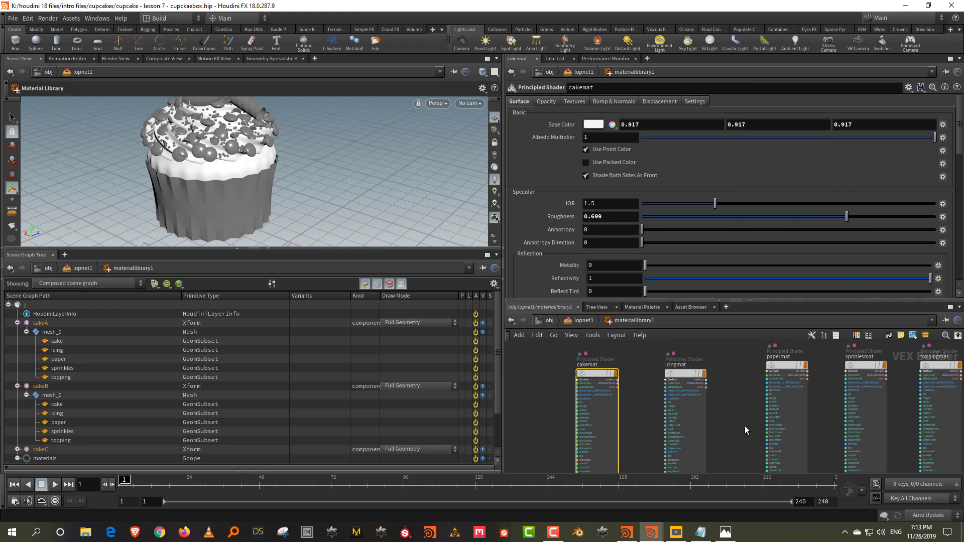
middle_click_drag(738, 399, 706, 433)
left_click(653, 407)
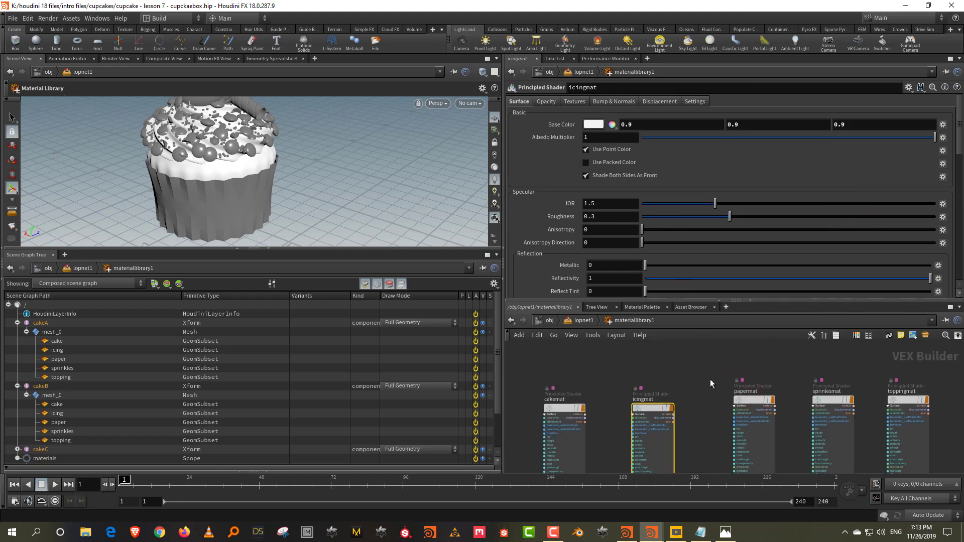
left_click(753, 400)
left_click(595, 125)
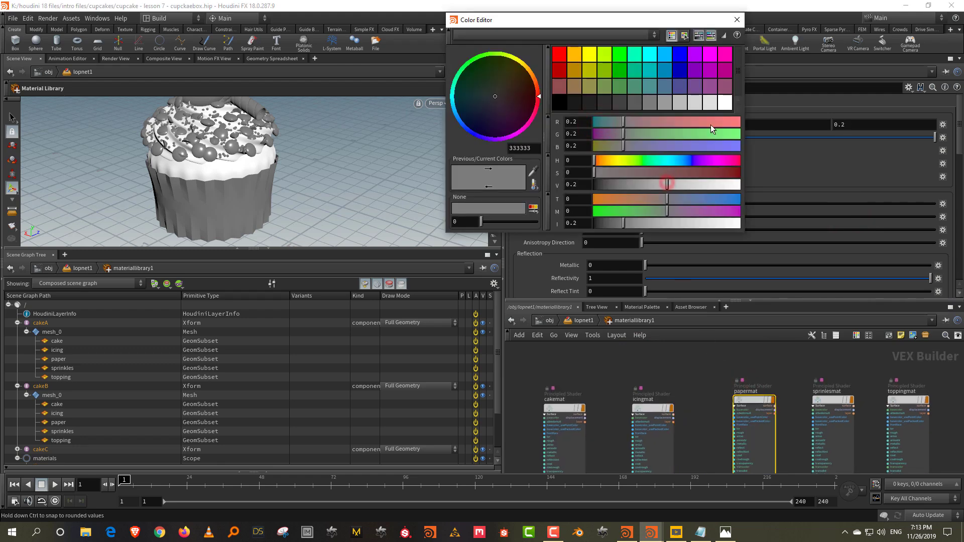
left_click(736, 19)
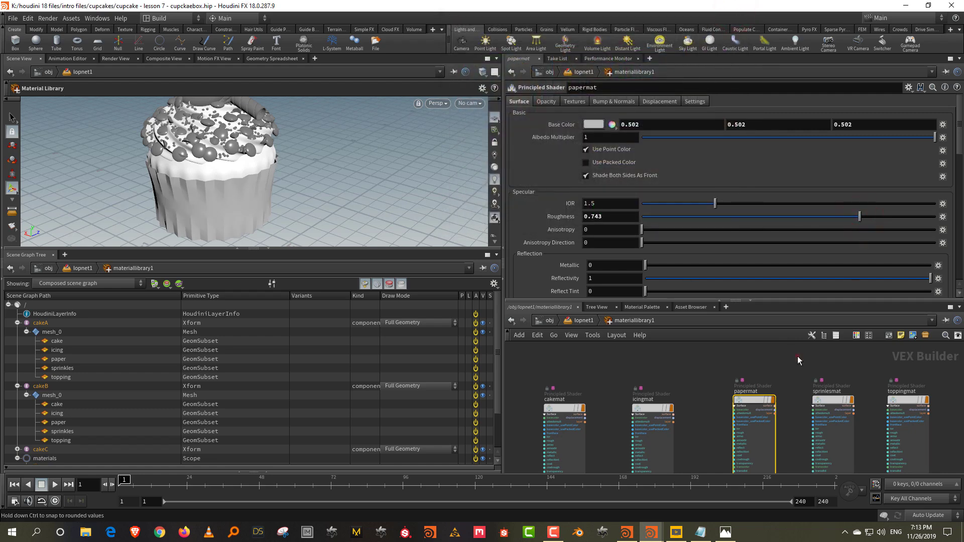
Set sprinlesmat base colour to 0.865 grey and roughness to 0.084
left_click_drag(799, 356, 859, 435)
left_click(600, 126)
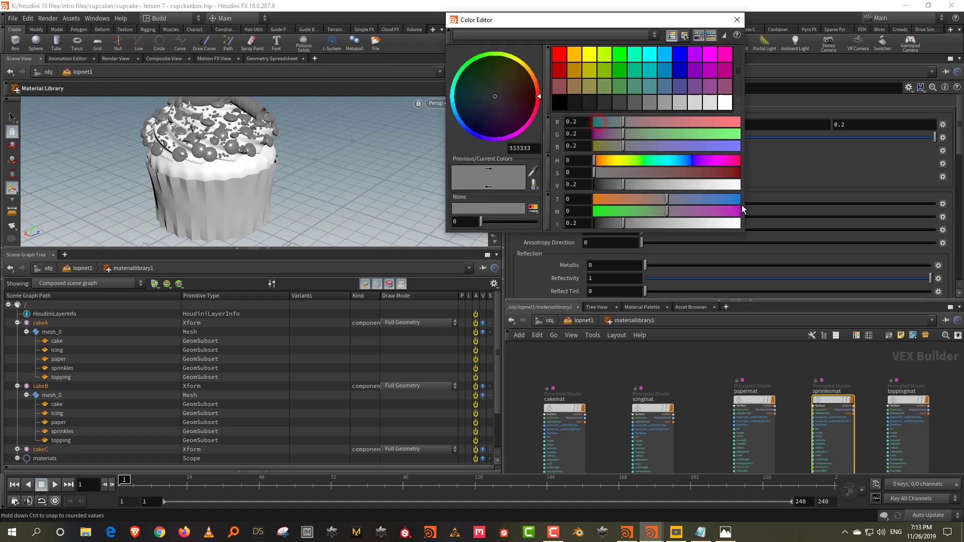
left_click(720, 184)
left_click(737, 20)
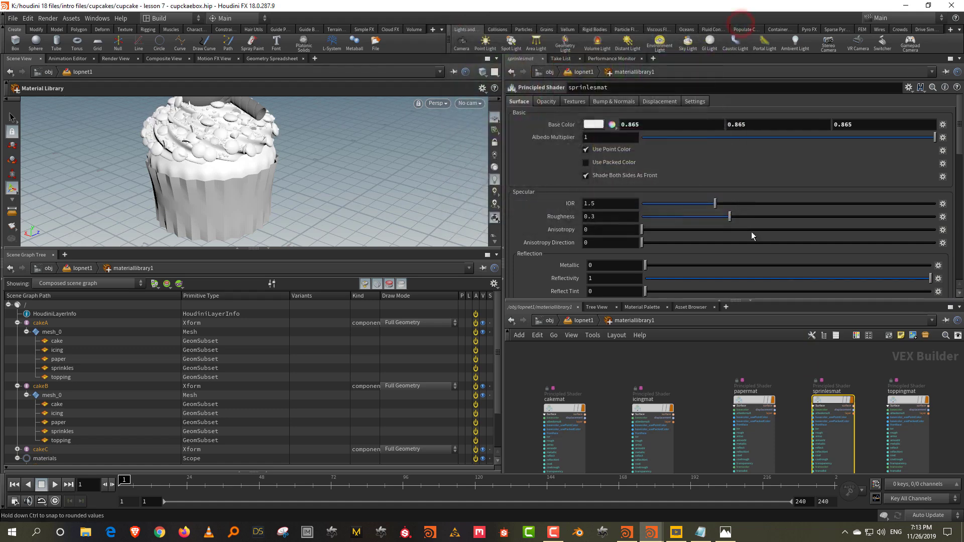
left_click_drag(689, 217, 666, 216)
Set toppingmat roughness to 0.372 and base colour to 0.855 grey
left_click(907, 402)
left_click(751, 217)
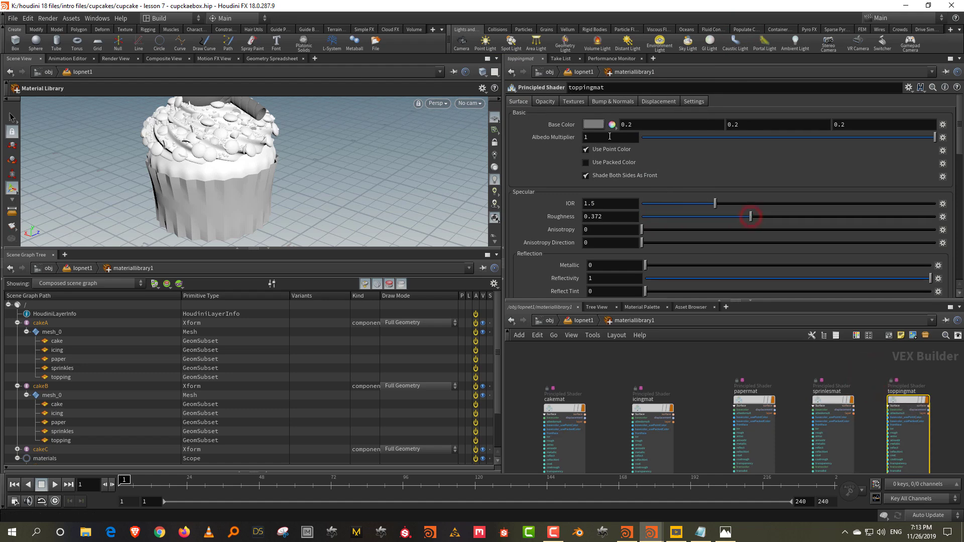
left_click(593, 125)
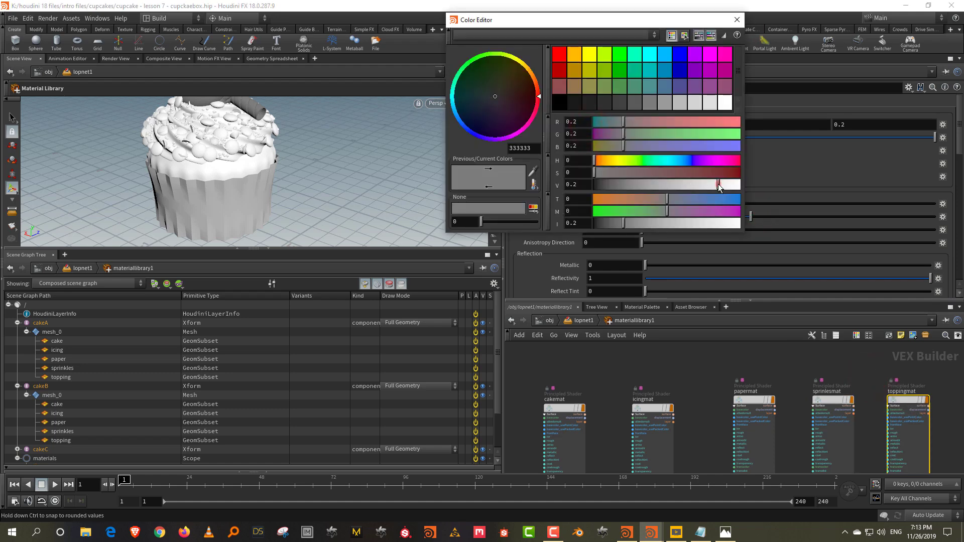
left_click(719, 186)
left_click(737, 19)
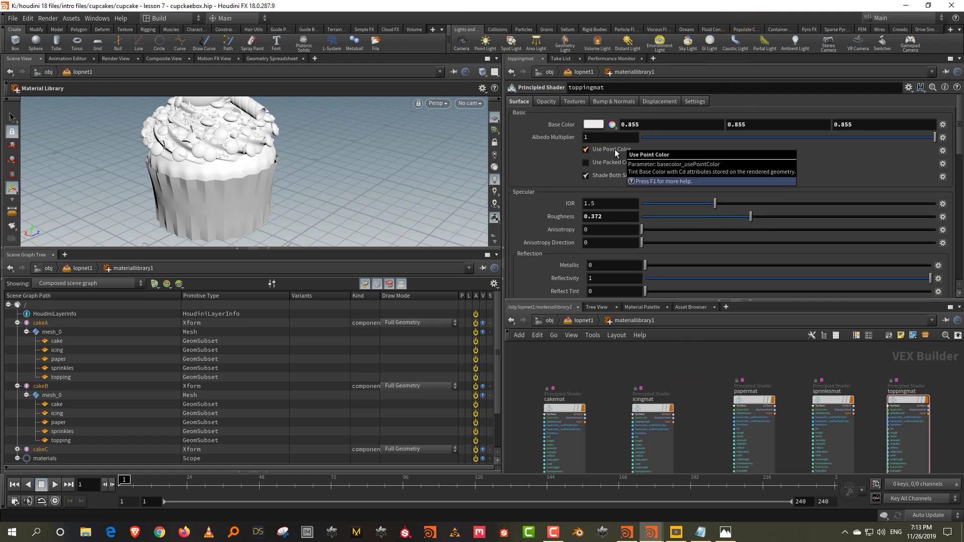
Move materiallibrary1 and assignmaterial1 up beneath merge1 in the lopnet1 network
left_click(584, 320)
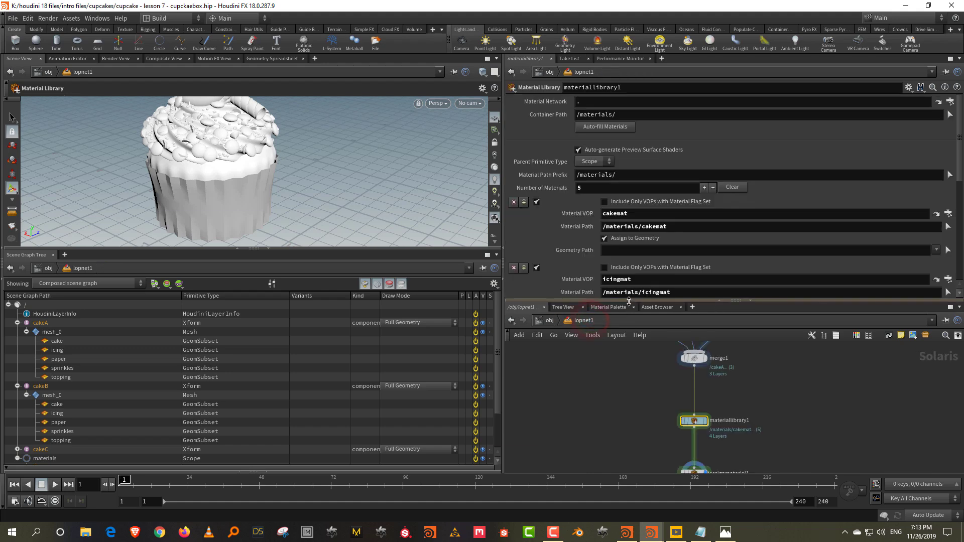
left_click_drag(629, 302, 629, 207)
left_click_drag(640, 358, 756, 456)
left_click_drag(694, 368, 694, 342)
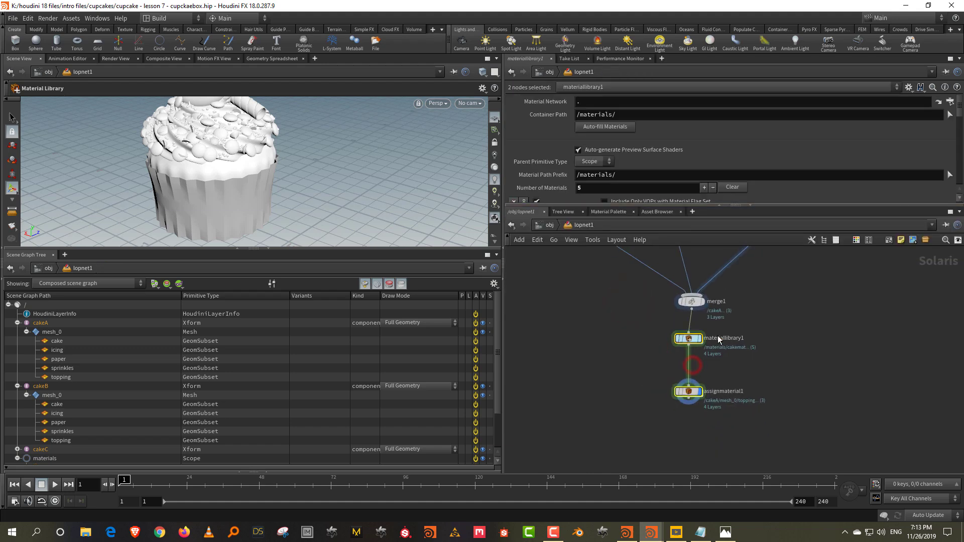
left_click(840, 294)
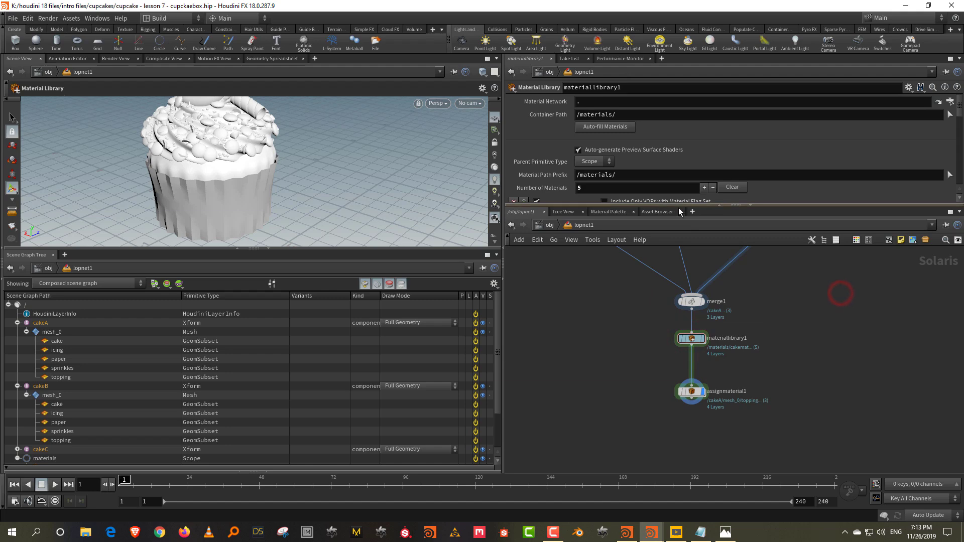
Enlarge the 3D viewport and tumble the view to frame the whole cupcake
left_click_drag(681, 206, 681, 184)
left_click(796, 286)
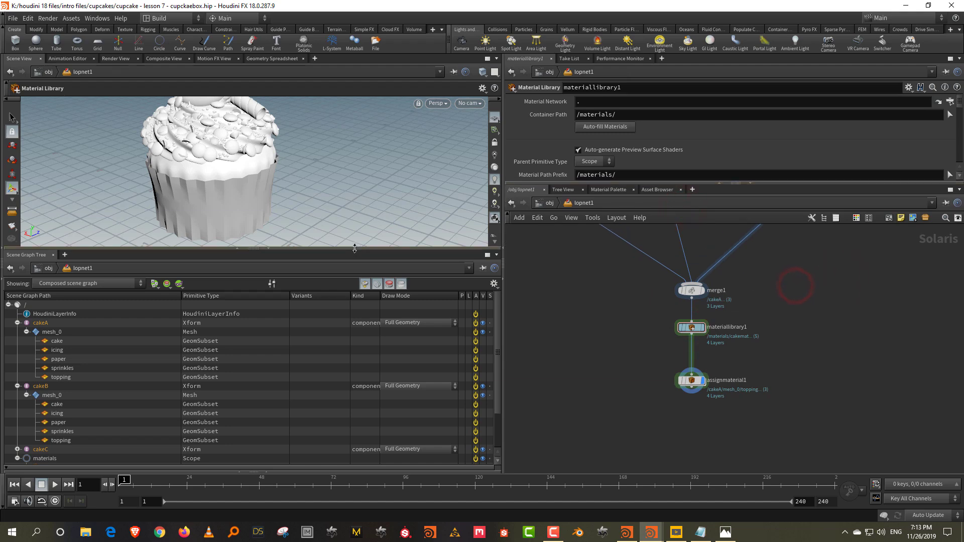
left_click_drag(358, 265, 358, 334)
key("Escape")
left_click_drag(271, 181, 351, 201)
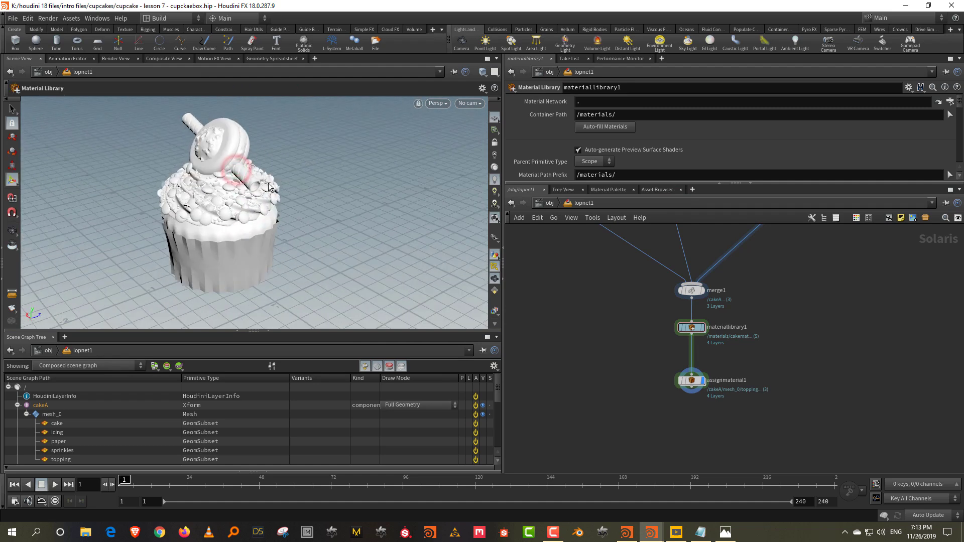
Add a Stage Manager node, stagemanager1, below assignmaterial1
key("Tab")
type("sta")
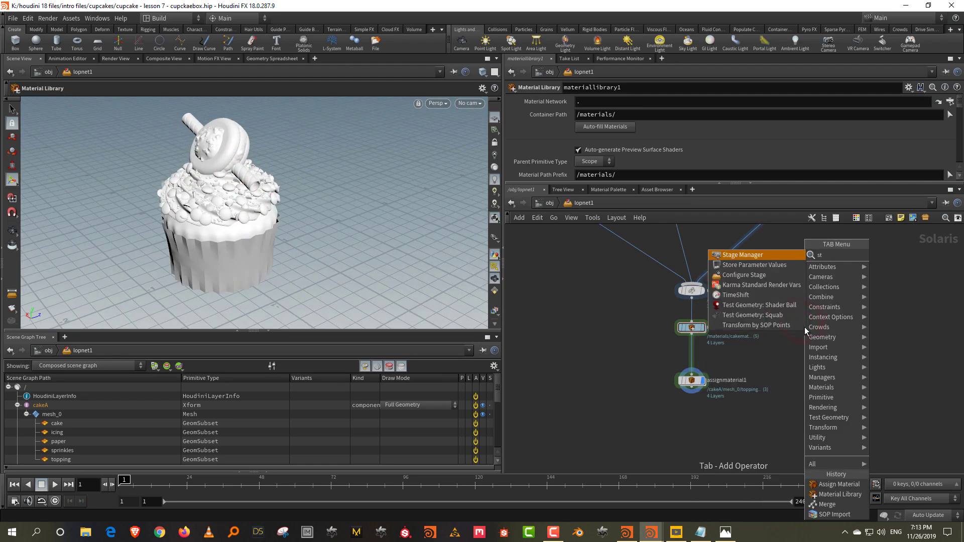
left_click(743, 255)
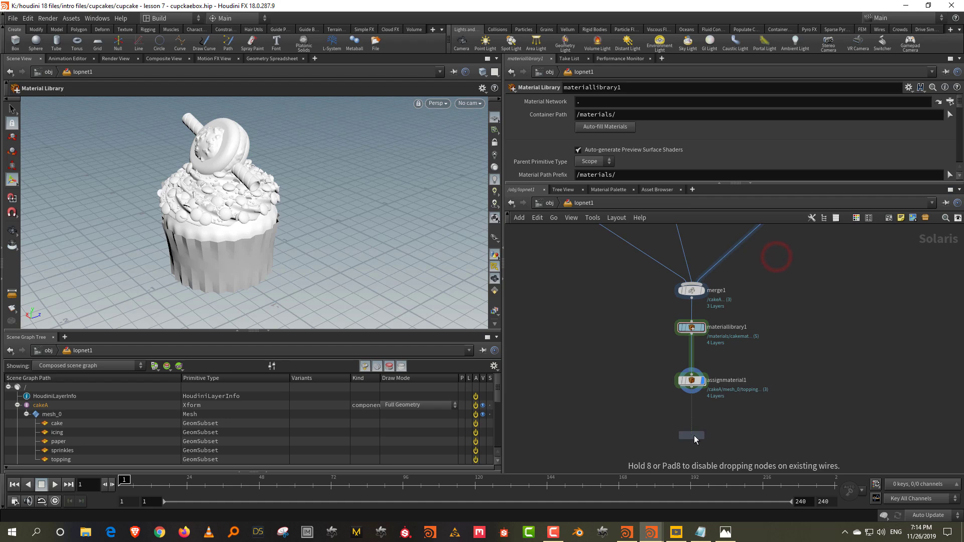
left_click(692, 431)
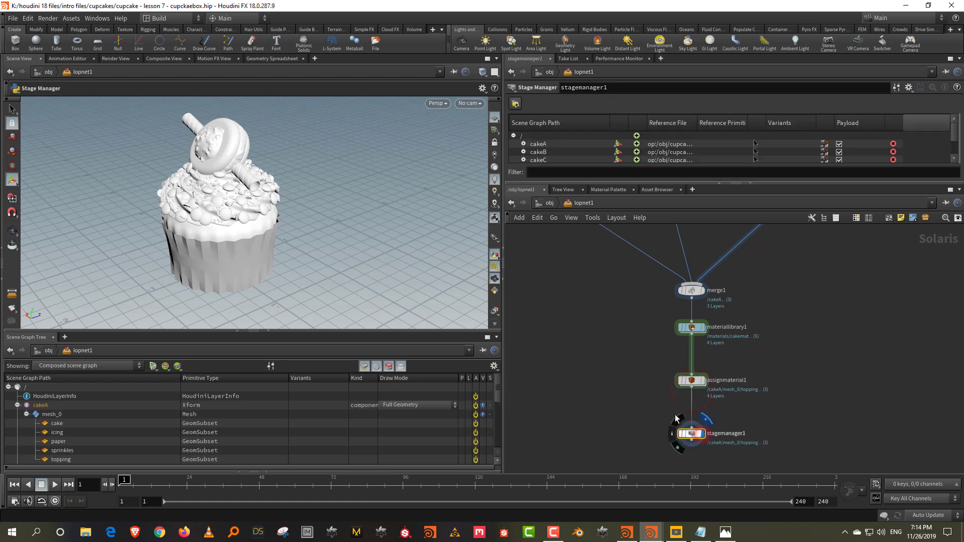
Create a cakes primitive under the root and nest cakeA, cakeB and cakeC inside it
left_click_drag(575, 183, 574, 255)
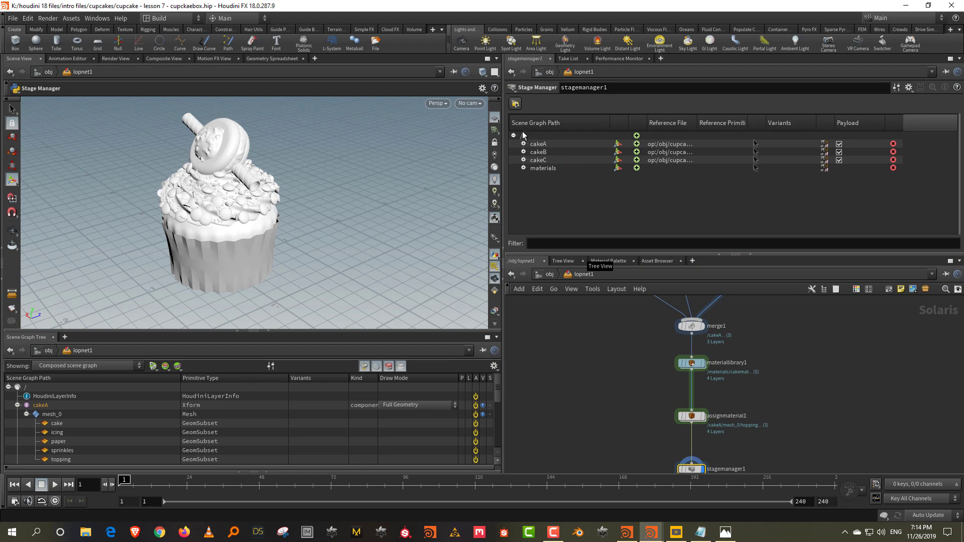
left_click(637, 136)
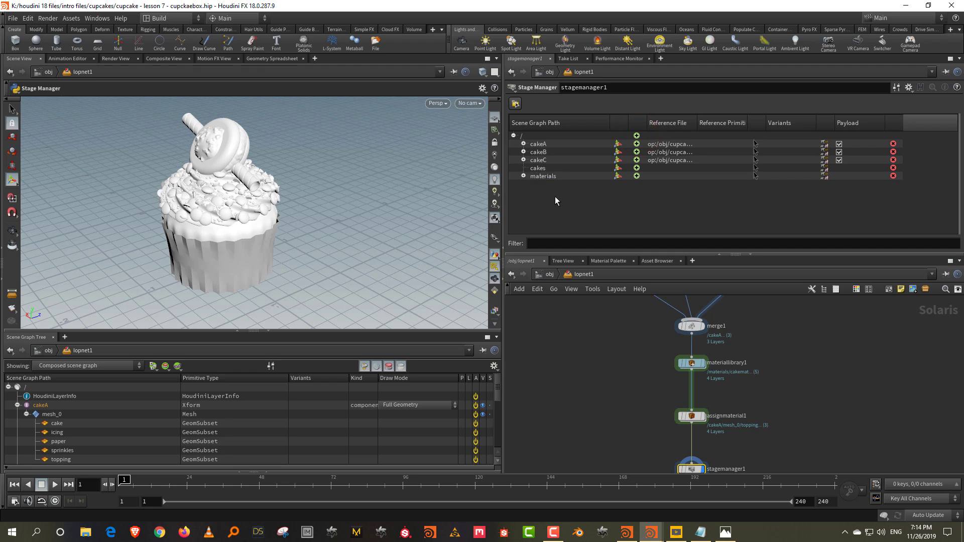
left_click(545, 160)
left_click(540, 146, "shift")
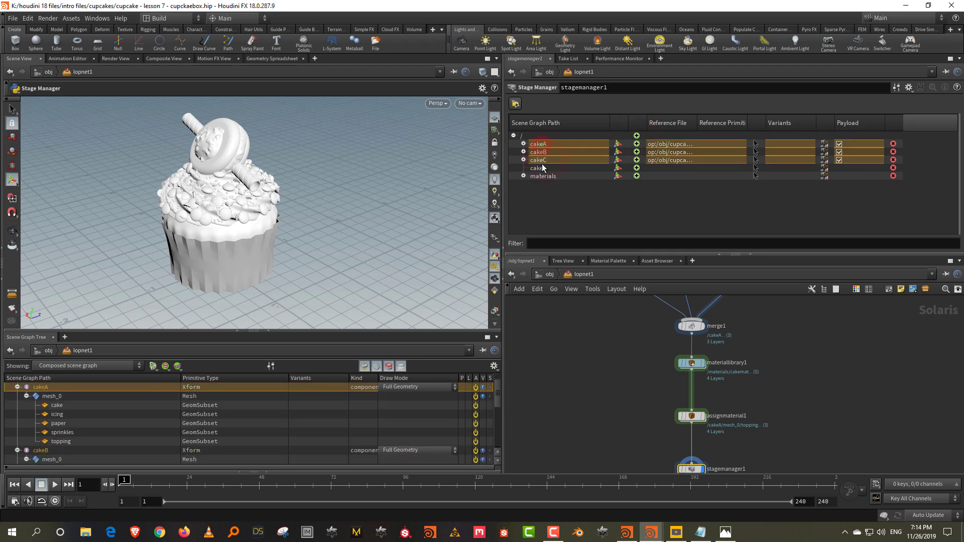
left_click_drag(543, 162, 543, 167)
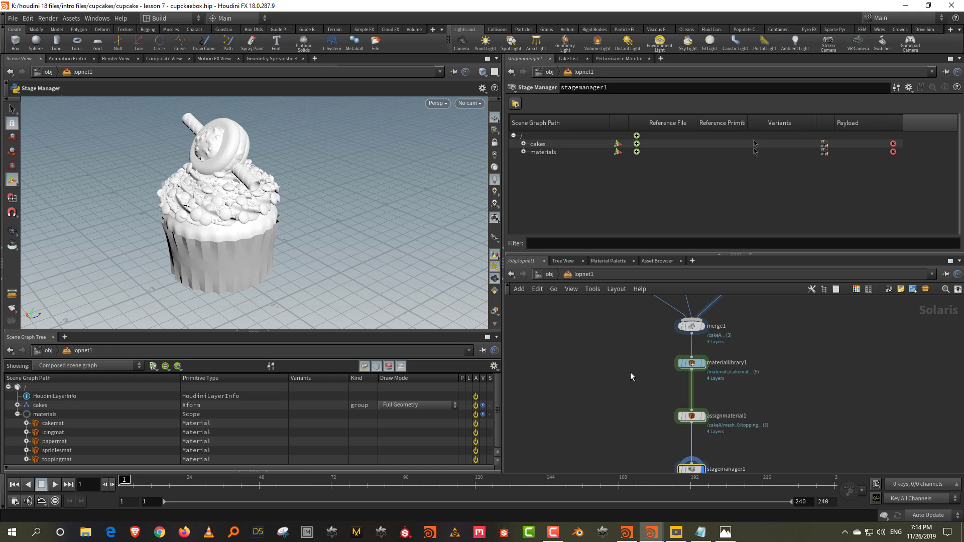
middle_click_drag(631, 372, 612, 297)
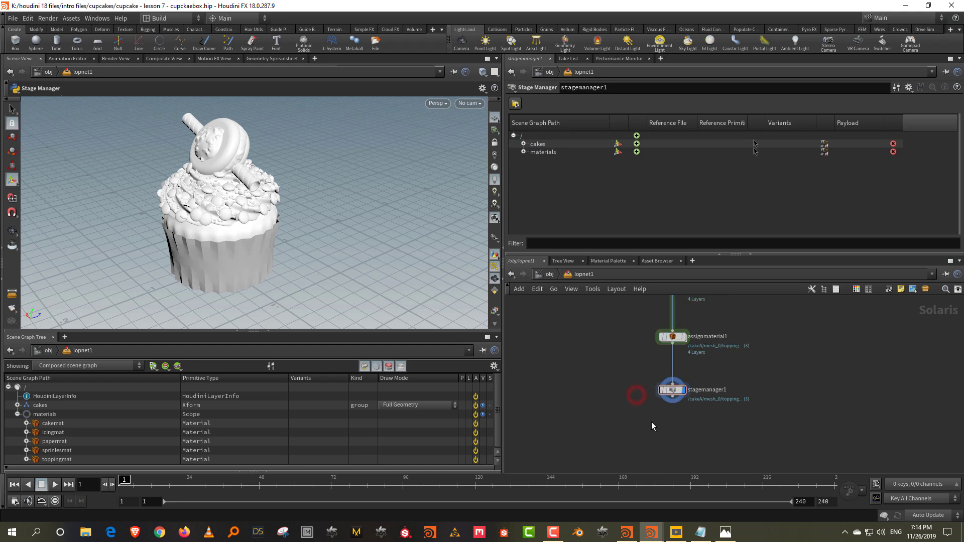
Add a Collection node, collection1, below stagemanager1
key("Tab")
type("coll")
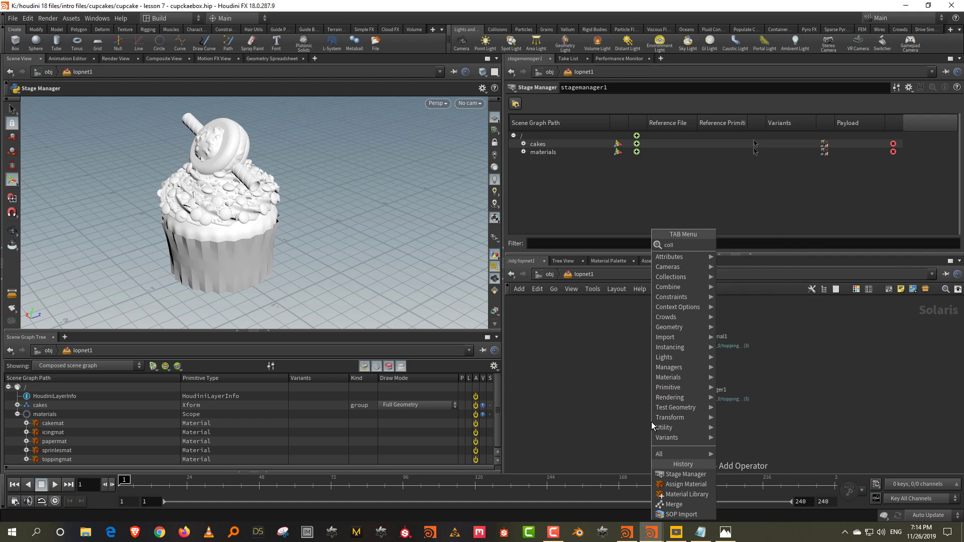
key("Return")
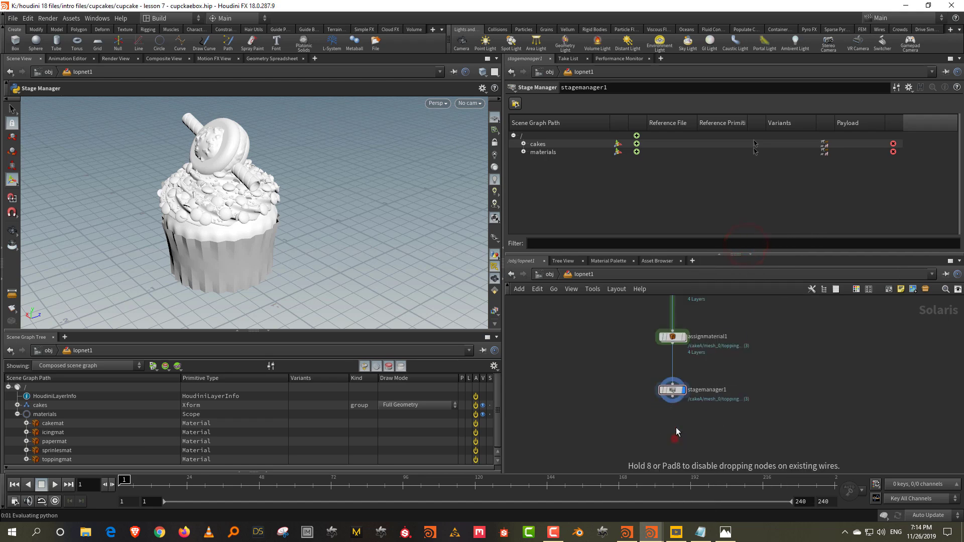
left_click(676, 429)
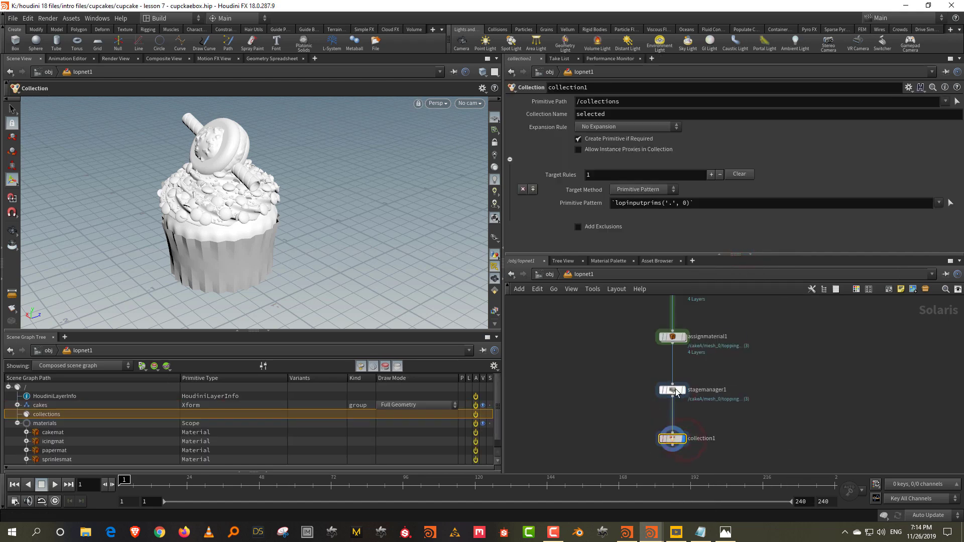
left_click(675, 391)
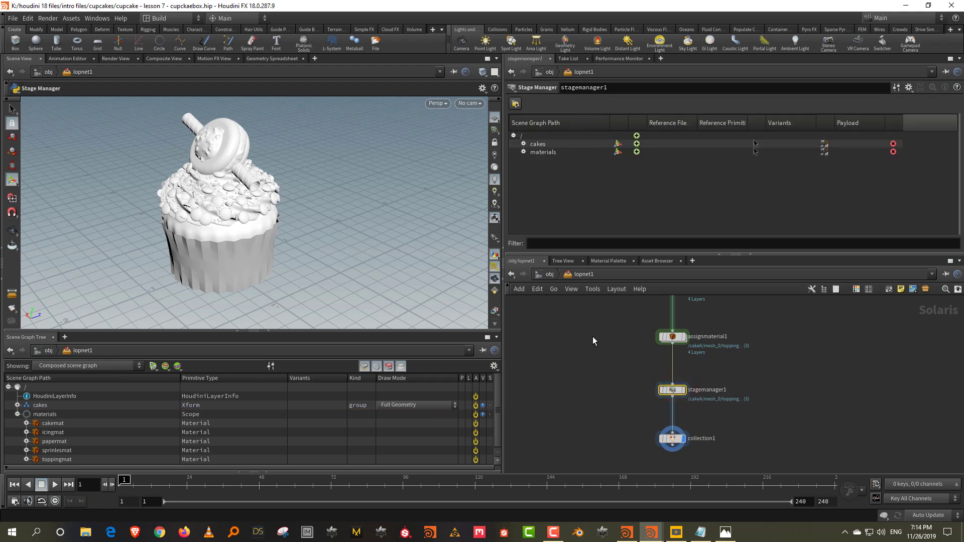
Name the collection cakes and set its Primitive Pattern to /cakes/*
left_click_drag(610, 417, 743, 447)
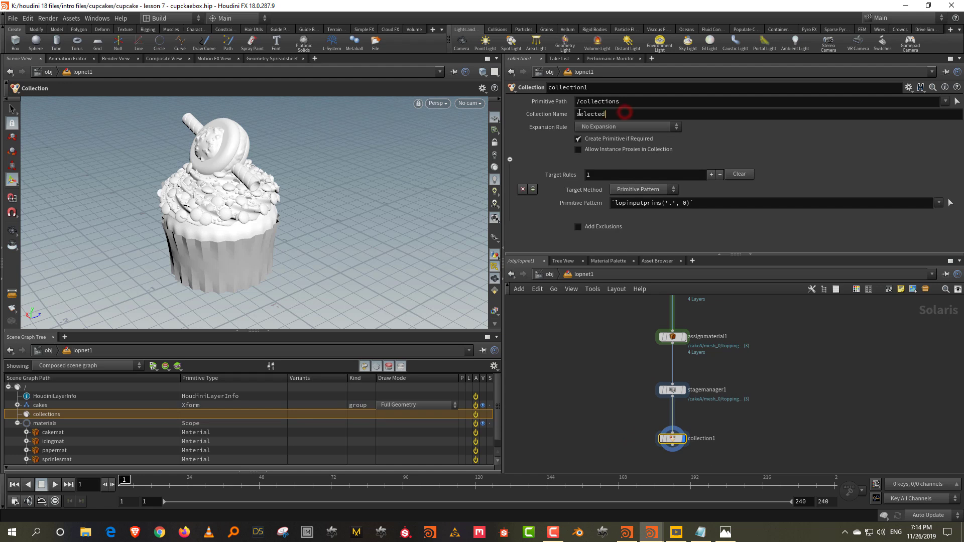
double_click(624, 113)
key("Return")
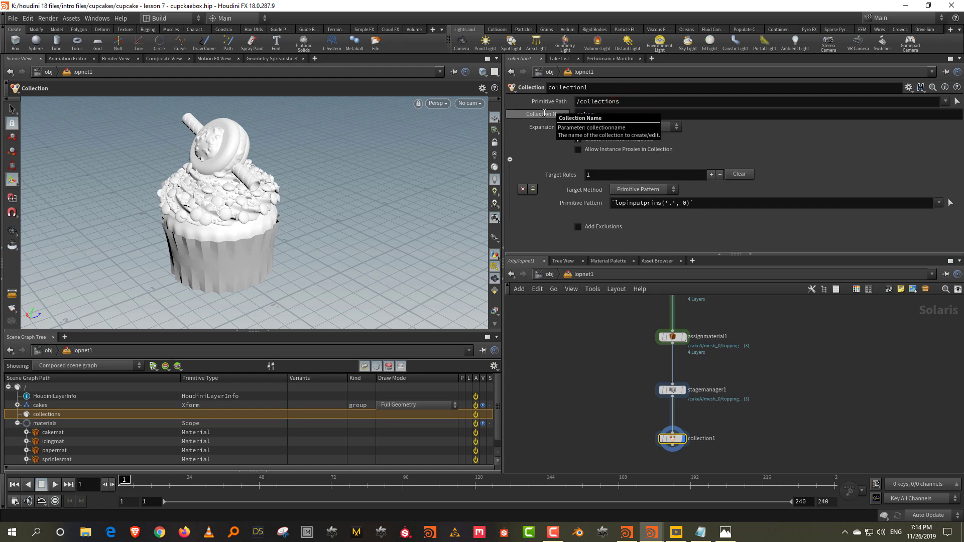
left_click_drag(694, 203, 589, 206)
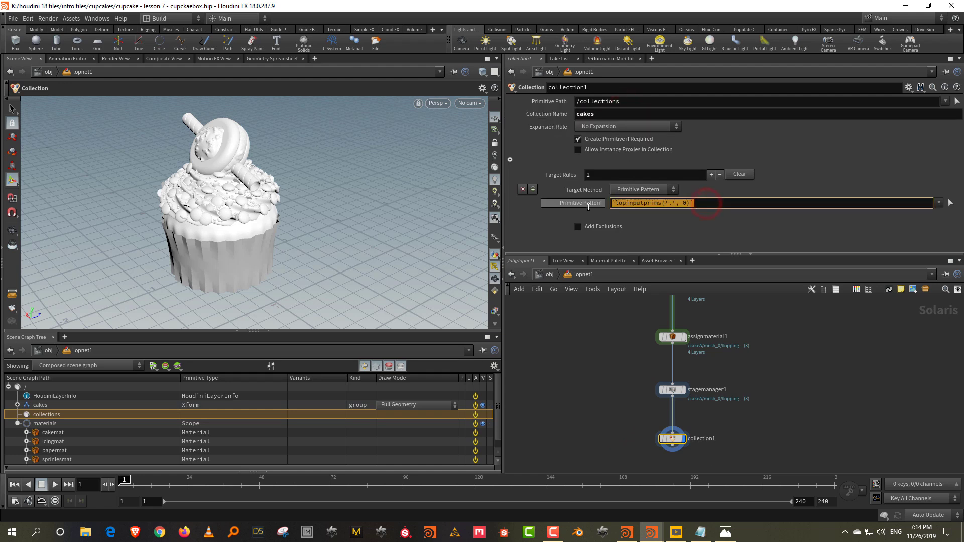
type("/cak")
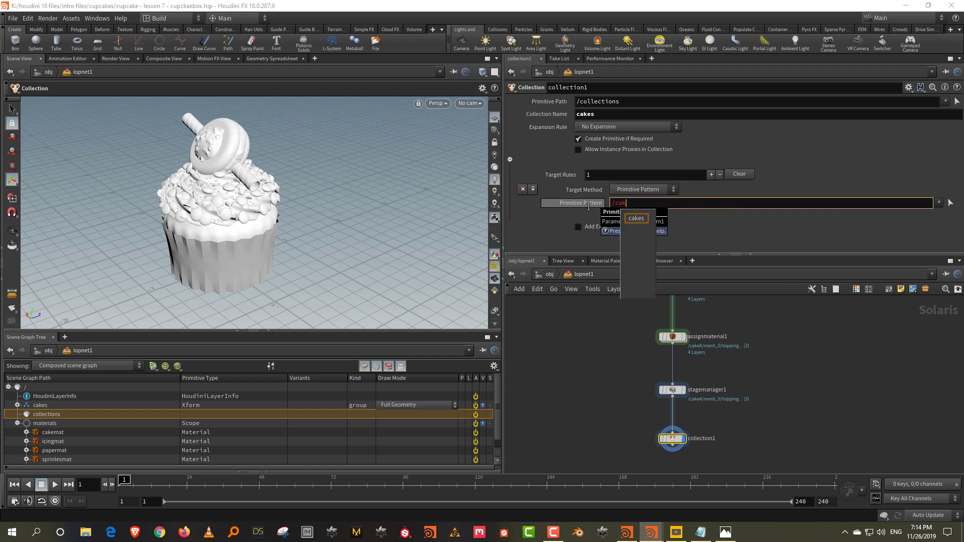
type("es/")
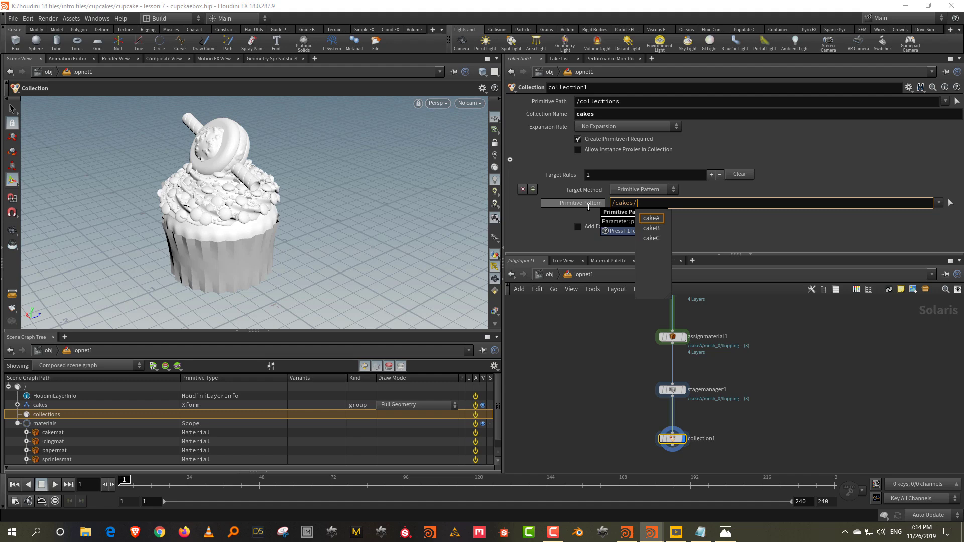
type("*")
key("Return")
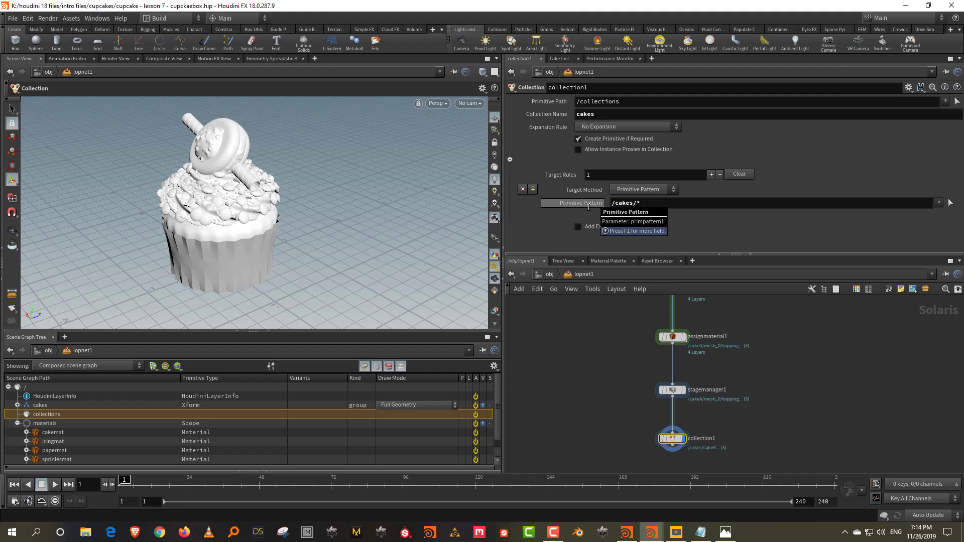
key("Escape")
mouse_move(317, 233)
left_mouse_down()
mouse_move(284, 232)
mouse_move(323, 241)
left_mouse_up()
key("Return")
middle_click_drag(781, 423, 755, 354)
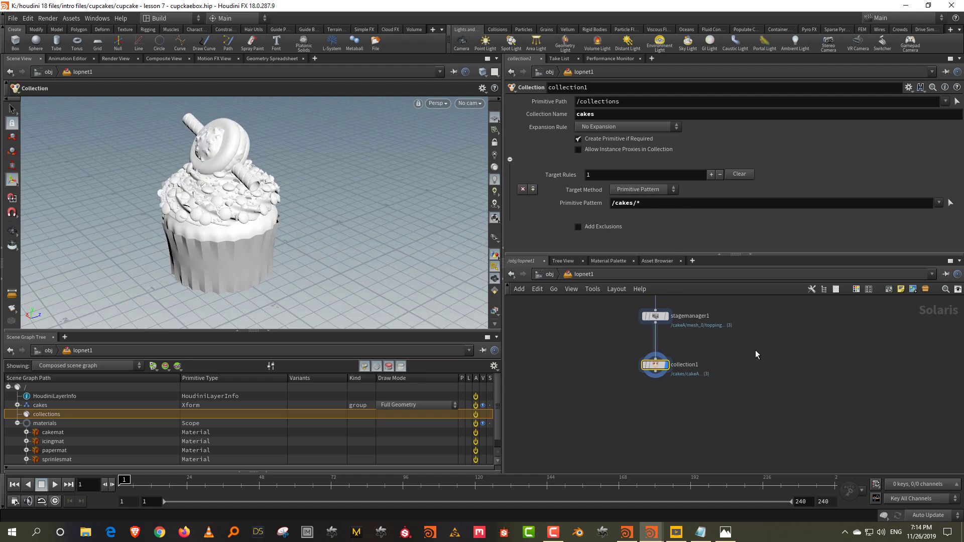
Add an Instance to Points node, instancetopoints1, below collection1
key("Tab")
type("ins")
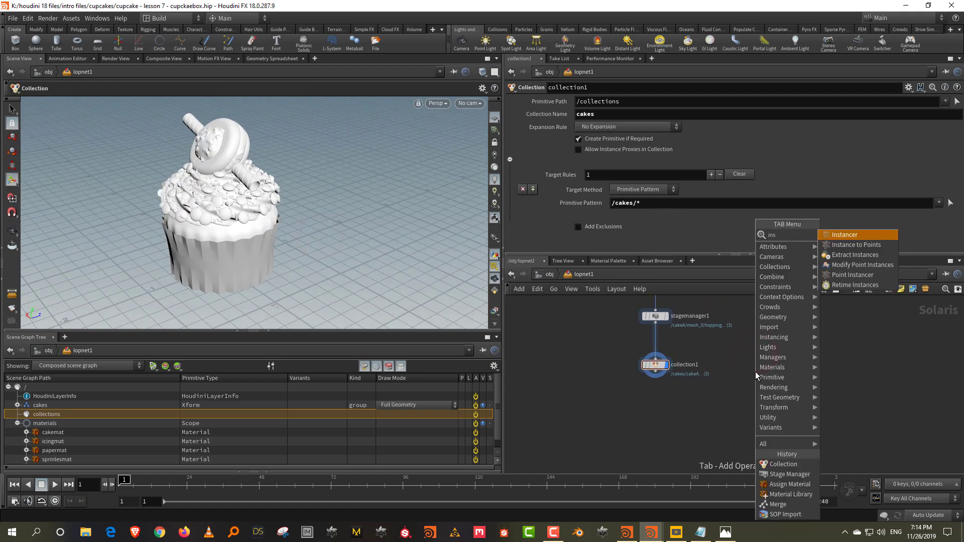
left_click(856, 244)
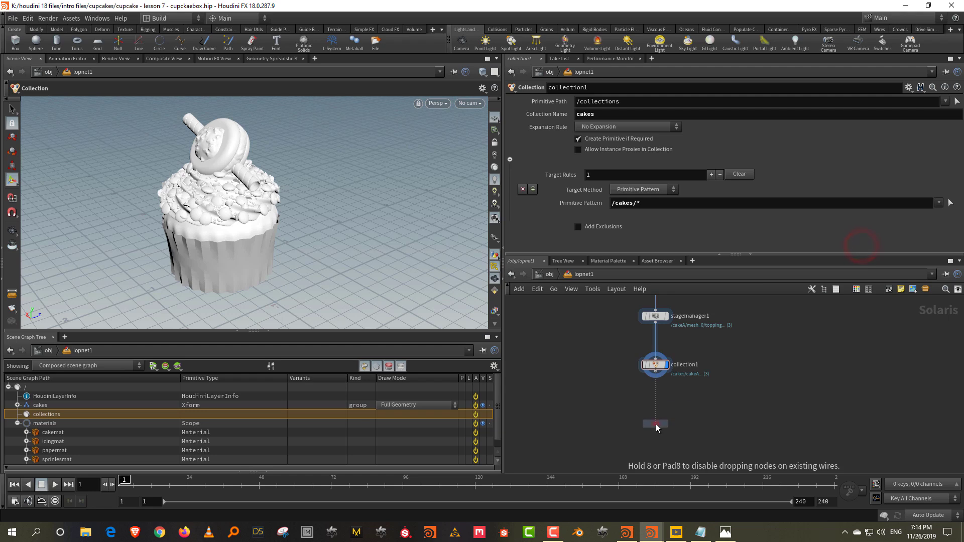
left_click(655, 424)
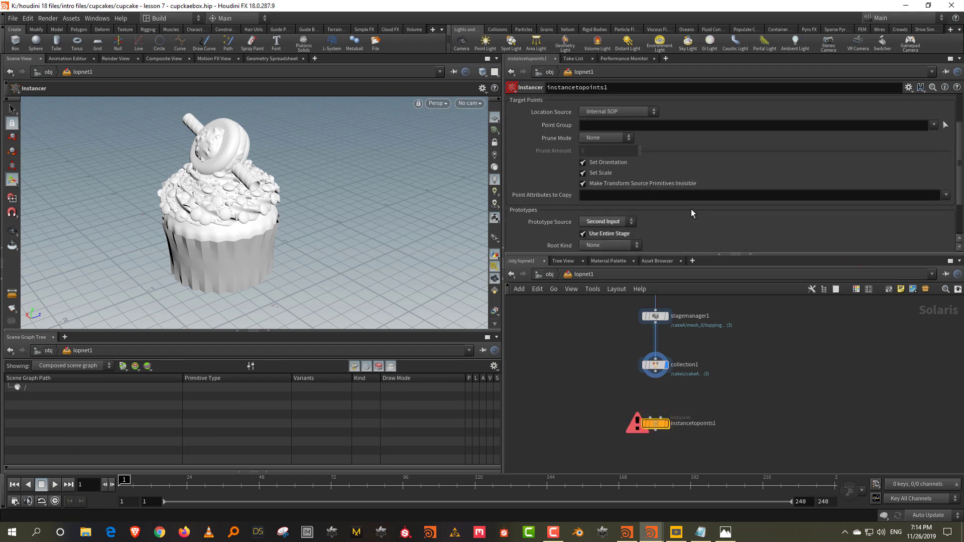
Turn off Use Entire Stage and set Prototype Primitives to %cakes
scroll(691, 209, "down", 2)
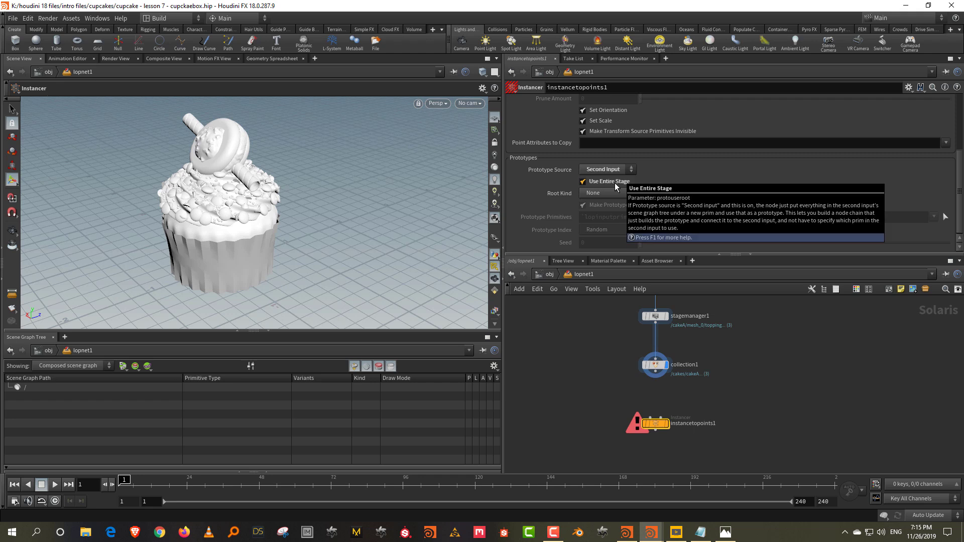
left_click(615, 182)
left_click(689, 217)
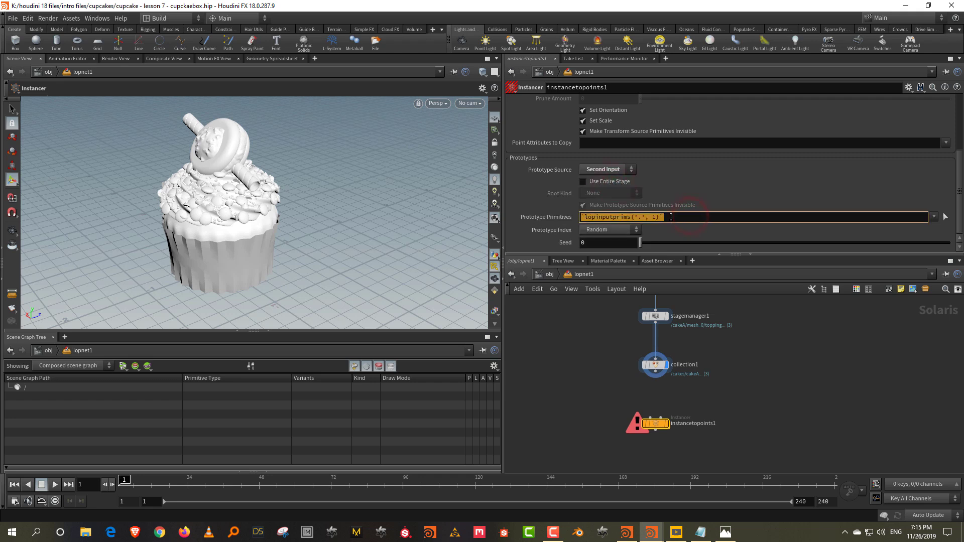
type("%")
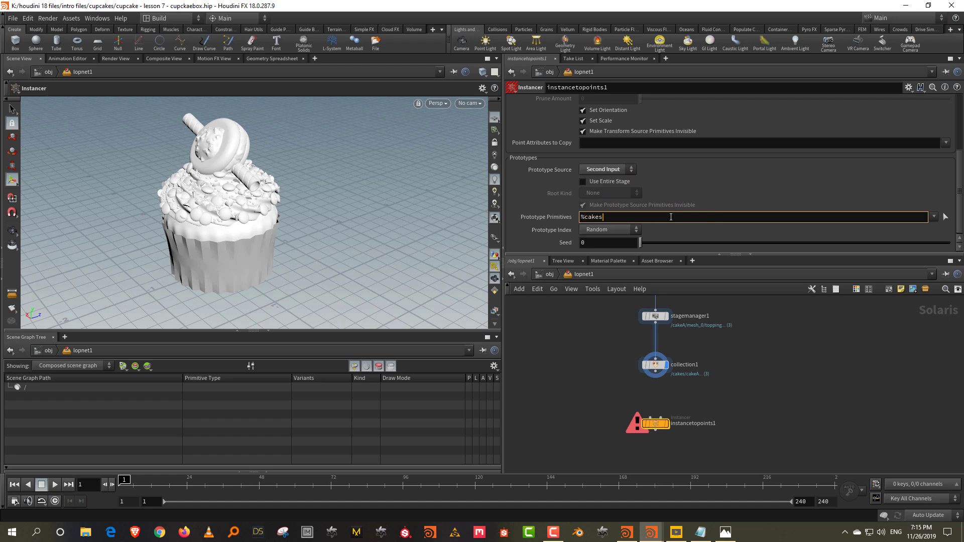
type("cakes")
key("Return")
Wire collection1 into the instancer's second input
left_click_drag(609, 357, 688, 387)
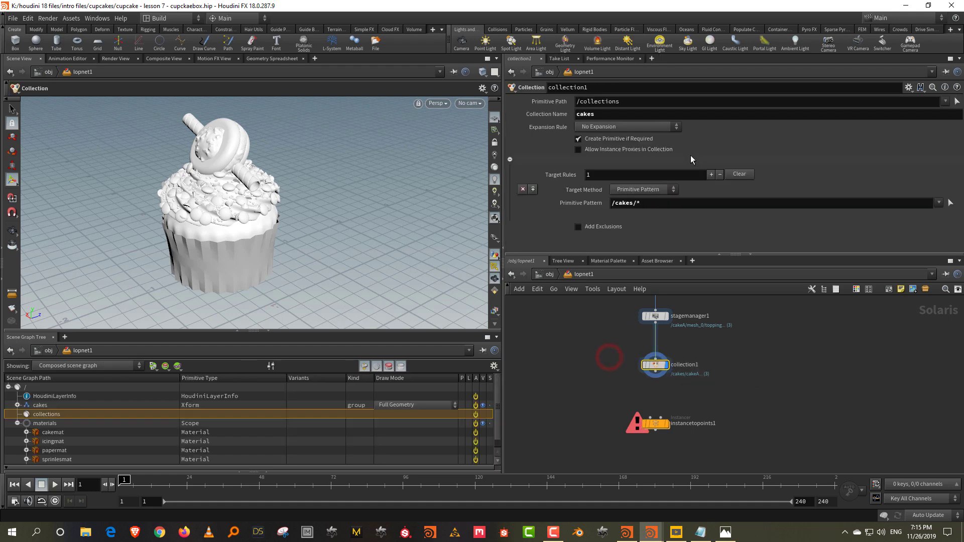
left_click_drag(614, 402, 678, 437)
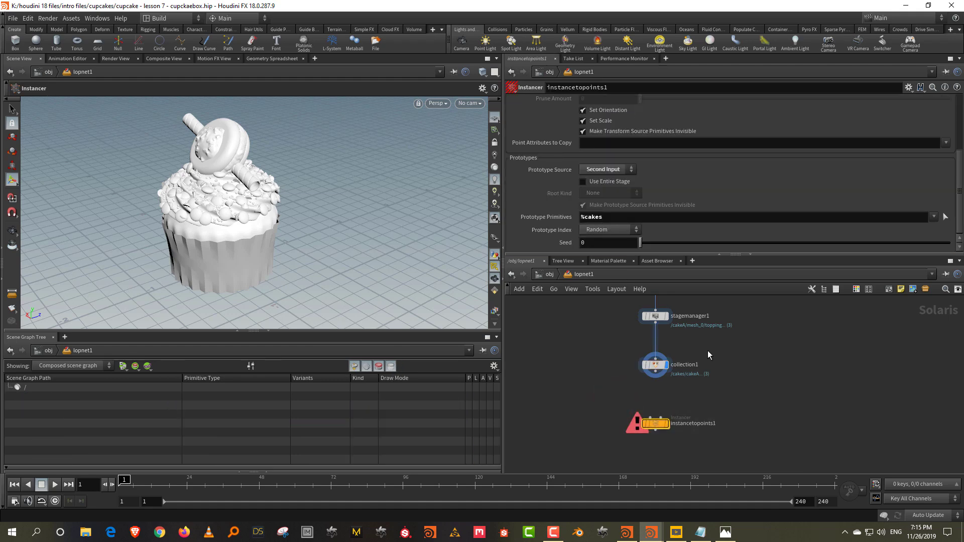
left_click_drag(660, 373, 665, 415)
left_click(629, 383)
double_click(656, 424)
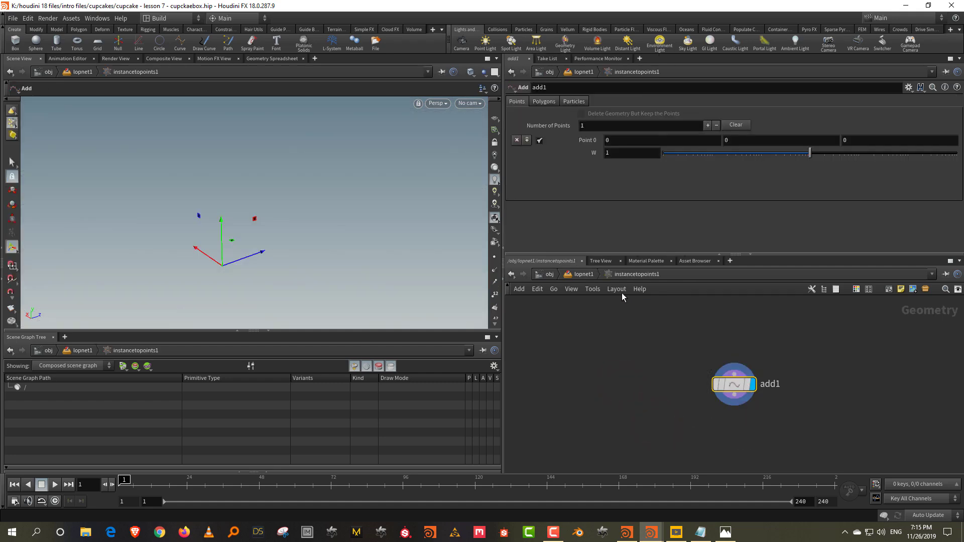
left_click(582, 274)
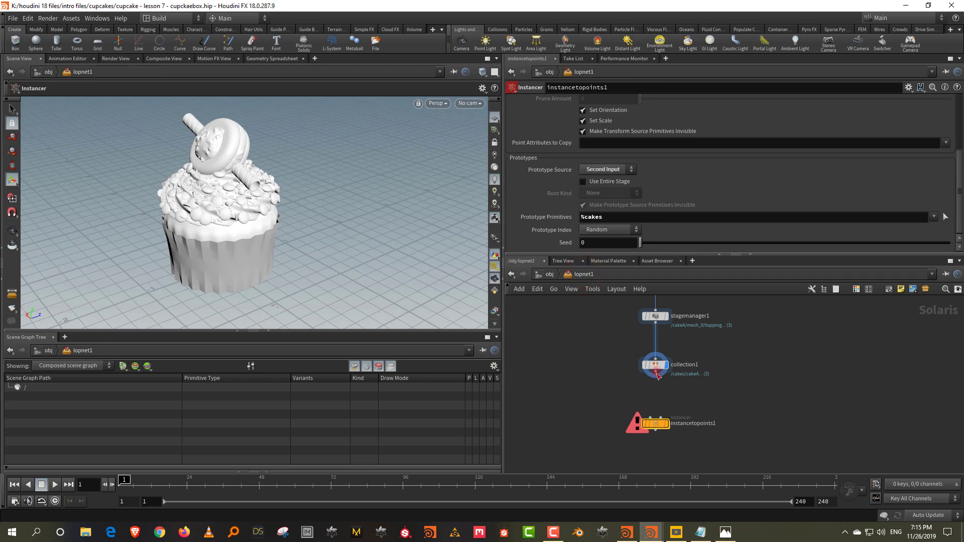
left_click_drag(656, 372, 668, 428)
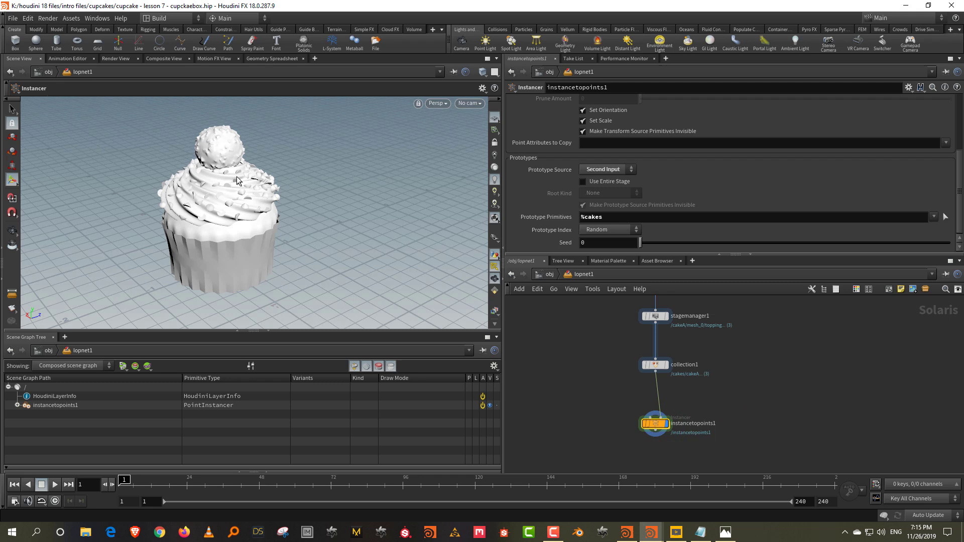
Set Prototype Index to Index and step through indices to preview each cake
mouse_move(644, 242)
left_mouse_down()
mouse_move(659, 245)
mouse_move(637, 245)
left_mouse_up()
left_click(618, 232)
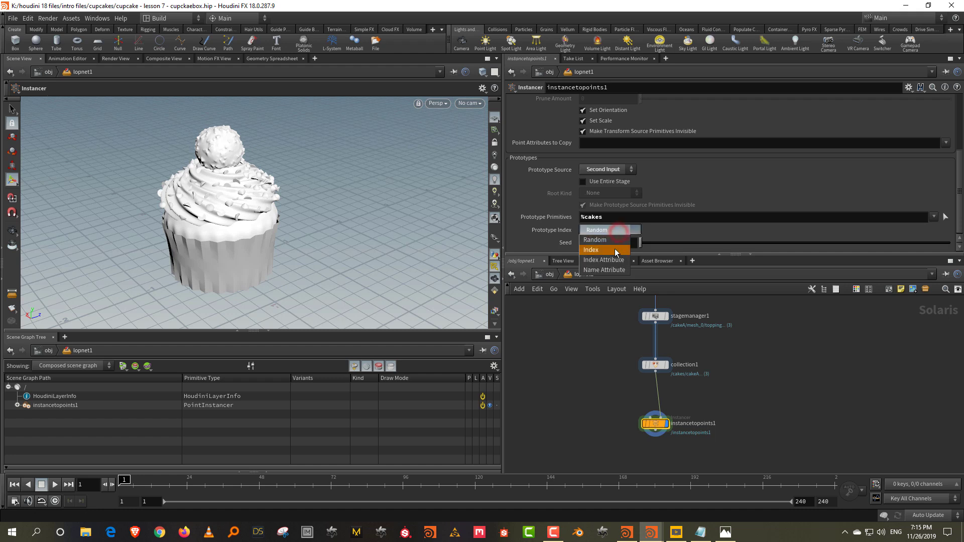
left_click(615, 249)
left_click_drag(669, 247, 639, 247)
Inside instancetopoints1, add a Line with direction 1,0,0, 3 points and length 4.34
double_click(655, 424)
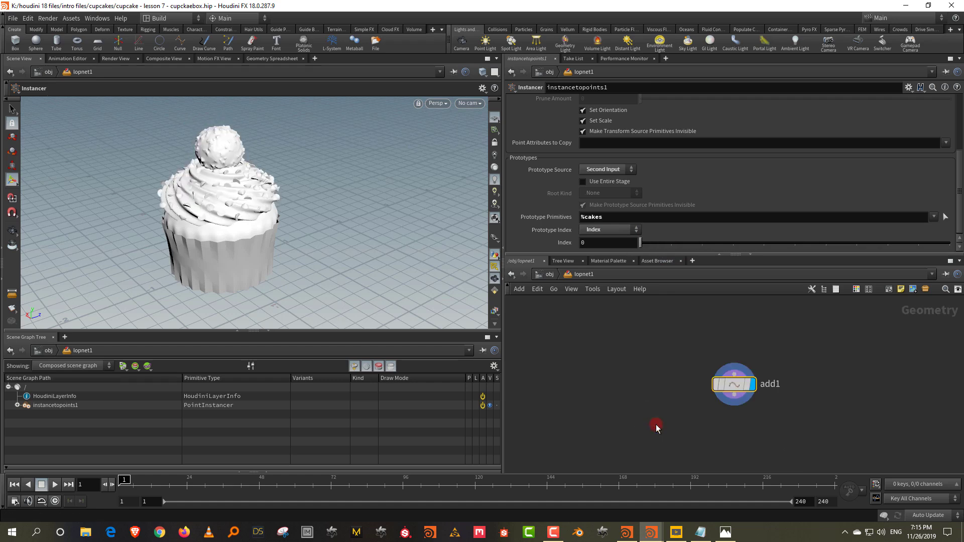
key("Tab")
type("line")
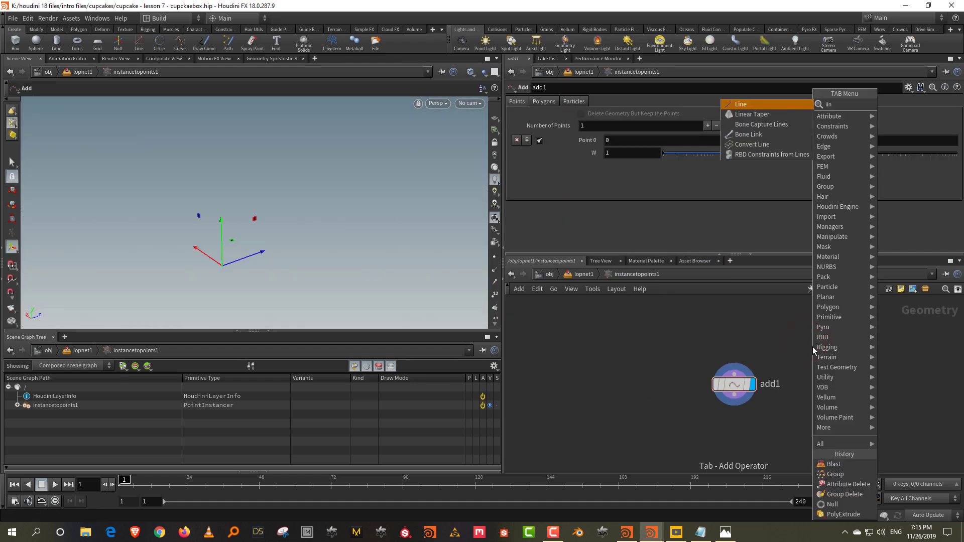
left_click(780, 105)
left_click(624, 353)
left_click(628, 352)
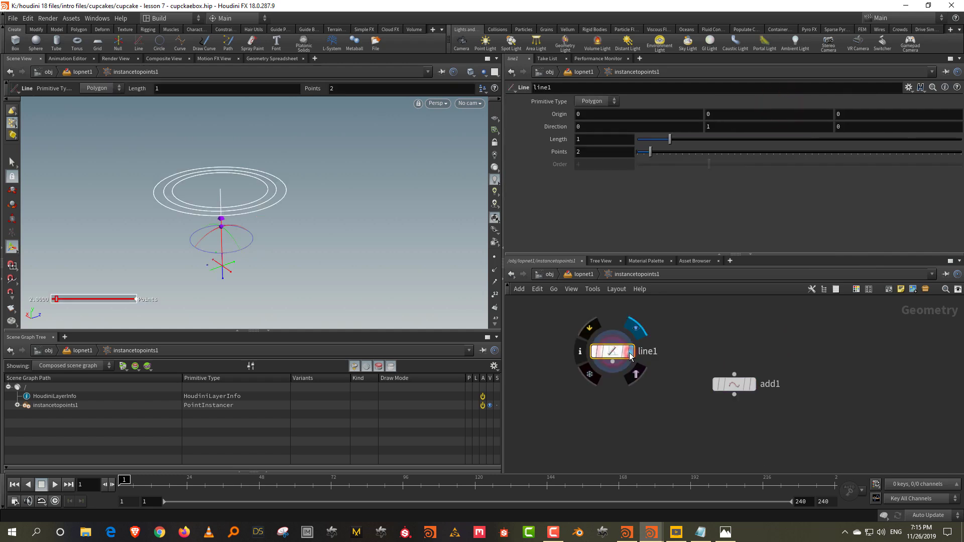
left_click_drag(621, 255, 622, 321)
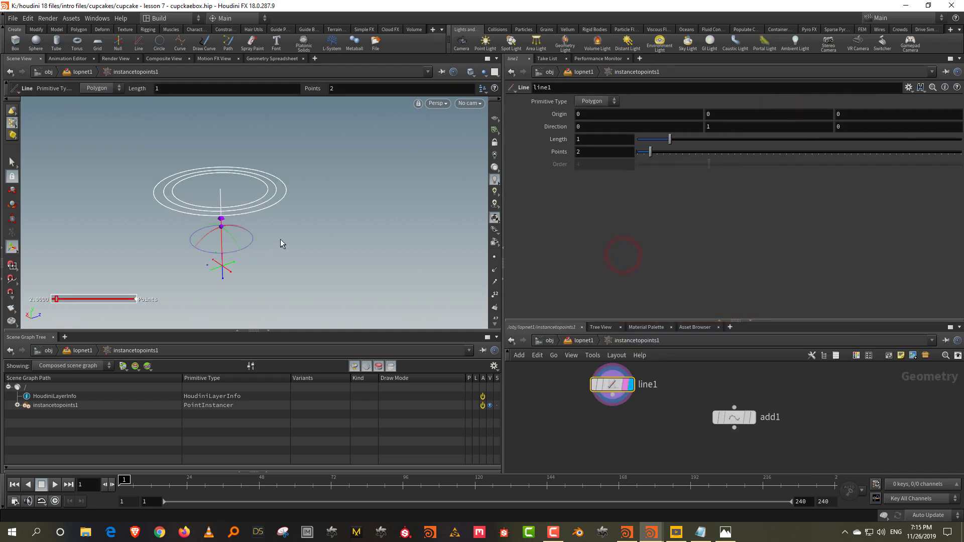
left_click(603, 126)
type("1")
key("Tab")
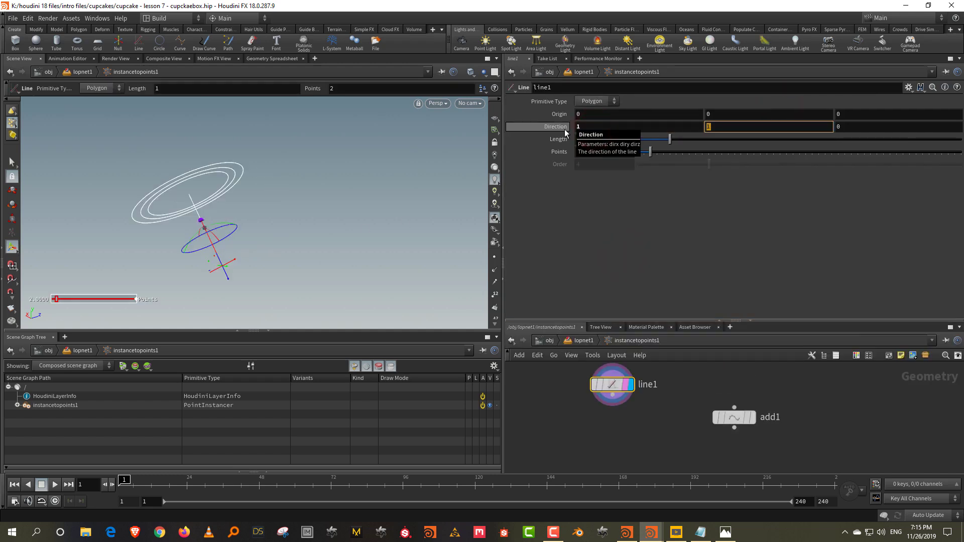
left_click_drag(650, 152, 778, 139)
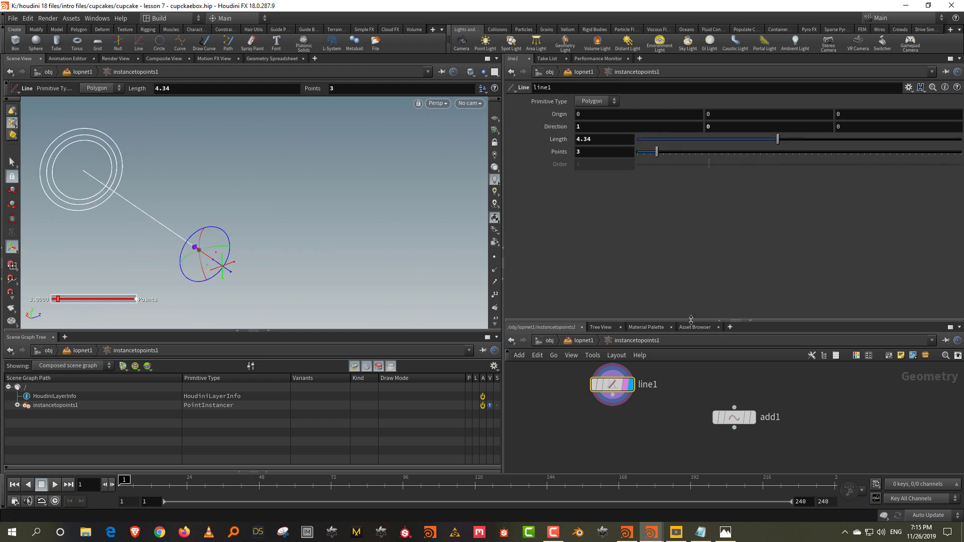
left_click_drag(692, 321, 710, 233)
Add an Attribute Wrangle below line1, wire line1 into it and display it
key("Tab")
type("wrang")
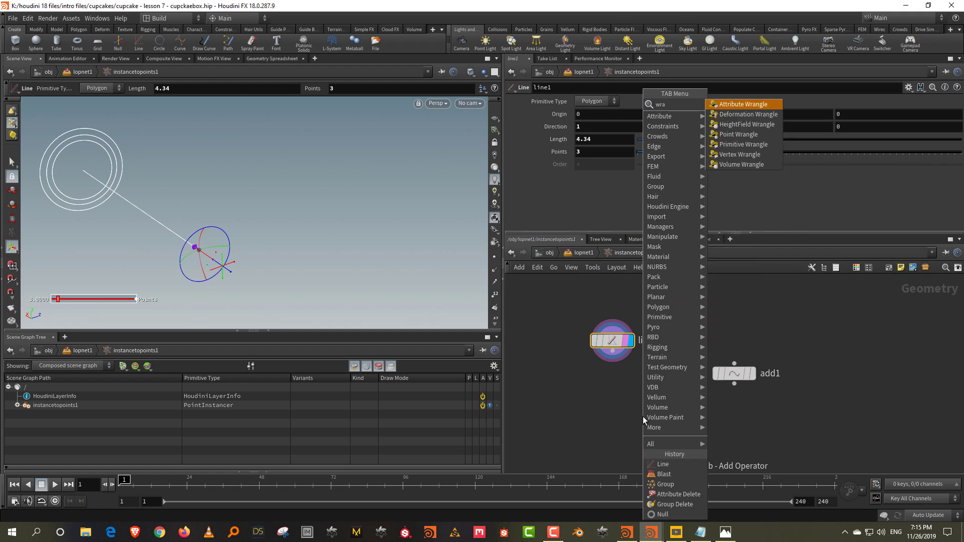
left_click(739, 105)
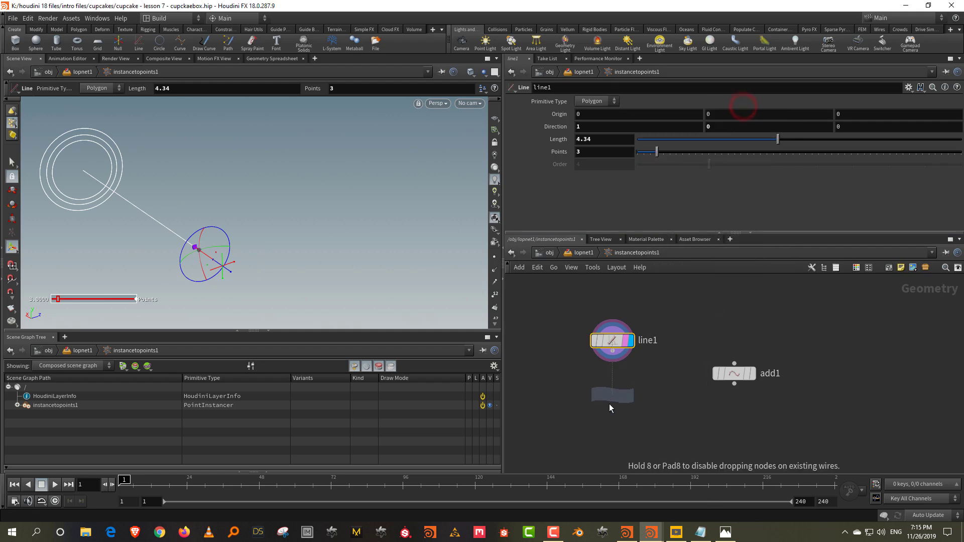
left_click(610, 404)
left_click_drag(612, 351, 600, 393)
left_click(630, 404)
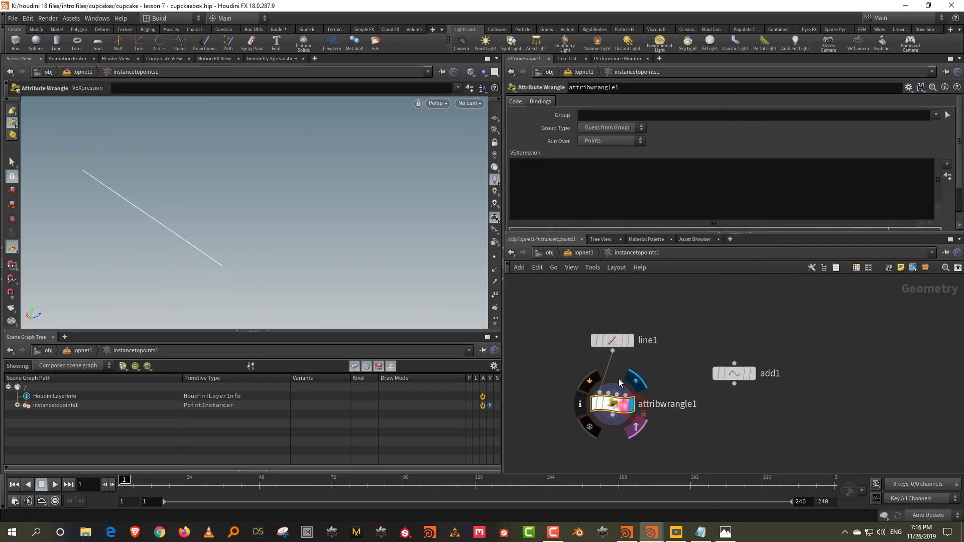
Switch the instancer's Prototype Index to use an index attribute
key("u")
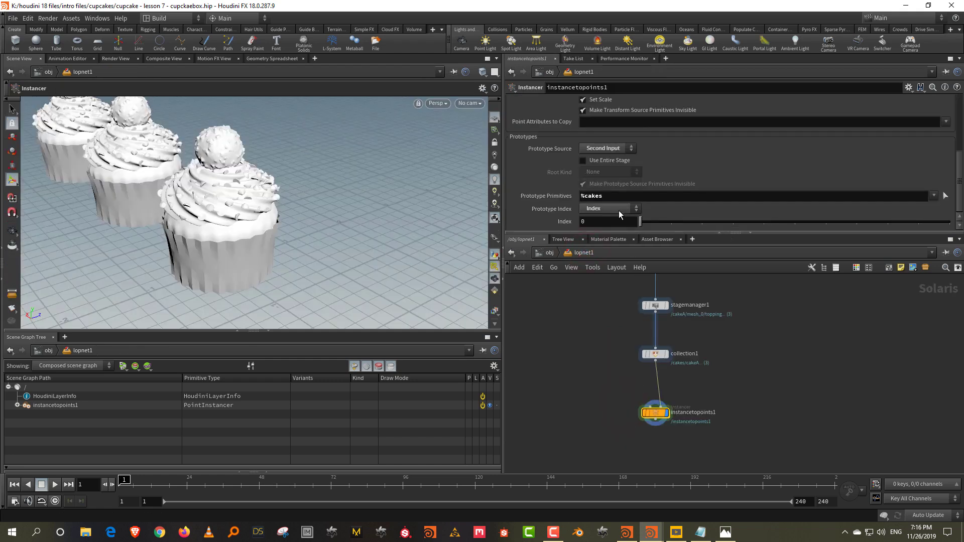
left_click(620, 211)
left_click(604, 239)
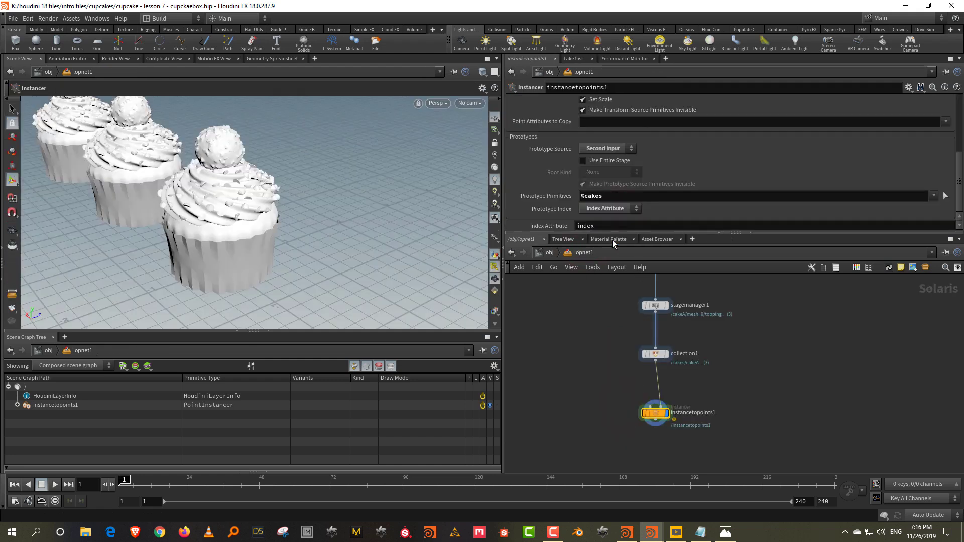
left_click_drag(259, 196, 211, 226, "alt")
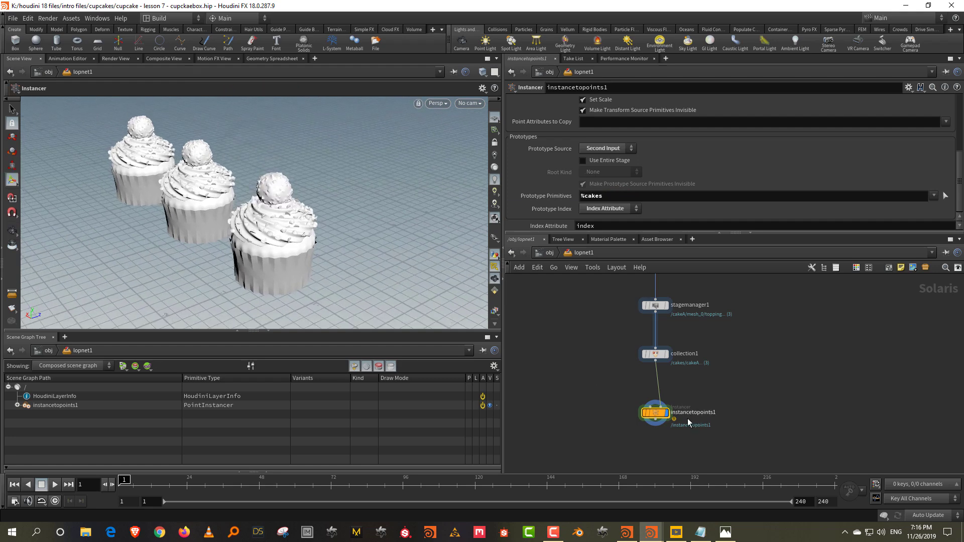
Start an i@index expression in attribwrangle1's VEXpression and preview the instanced cupcakes
double_click(655, 415)
left_click(546, 174)
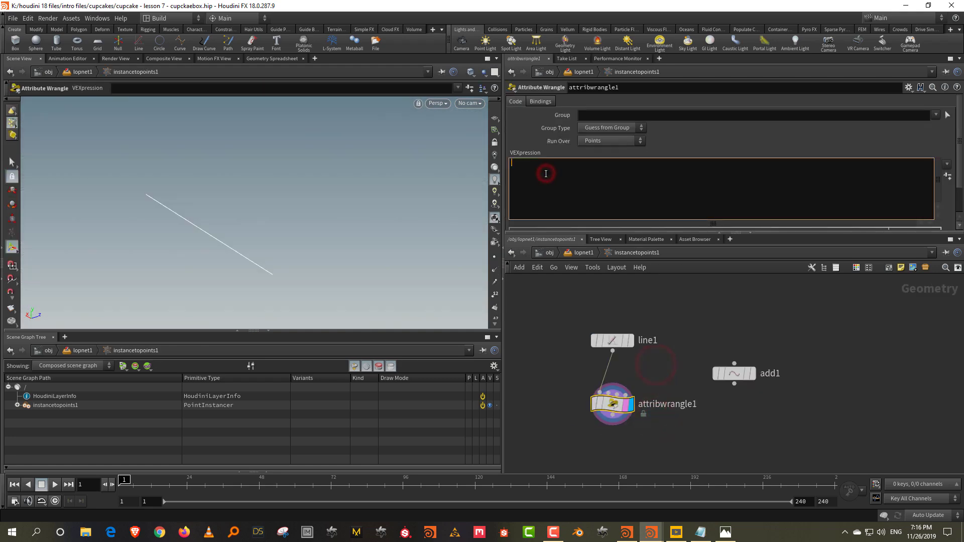
type("i@index = 2;")
left_click(557, 340)
left_click(571, 254)
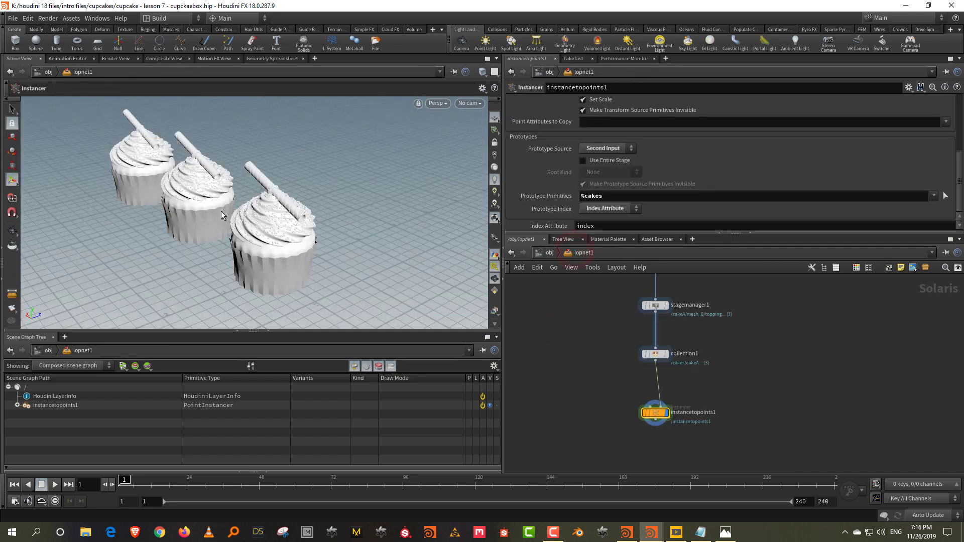
left_click(454, 72)
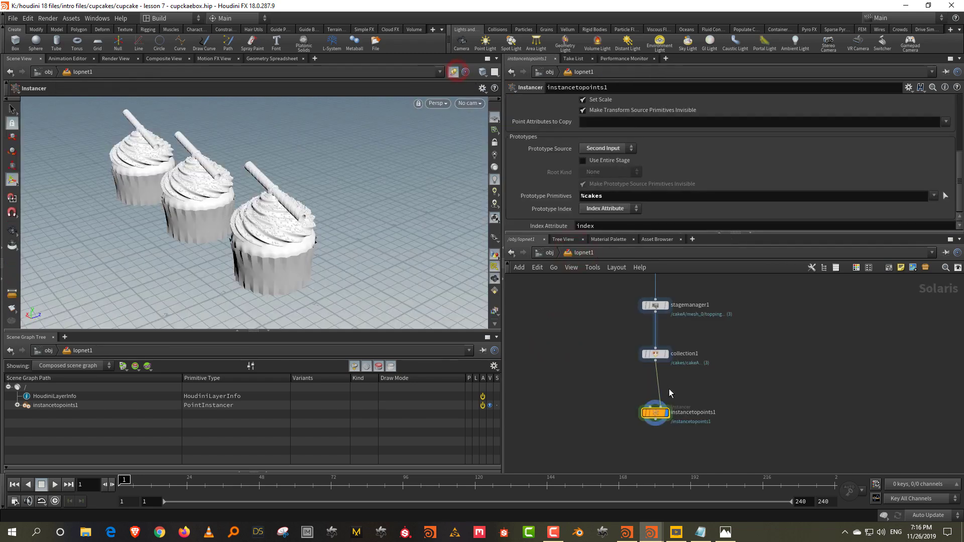
double_click(655, 414)
double_click(549, 162)
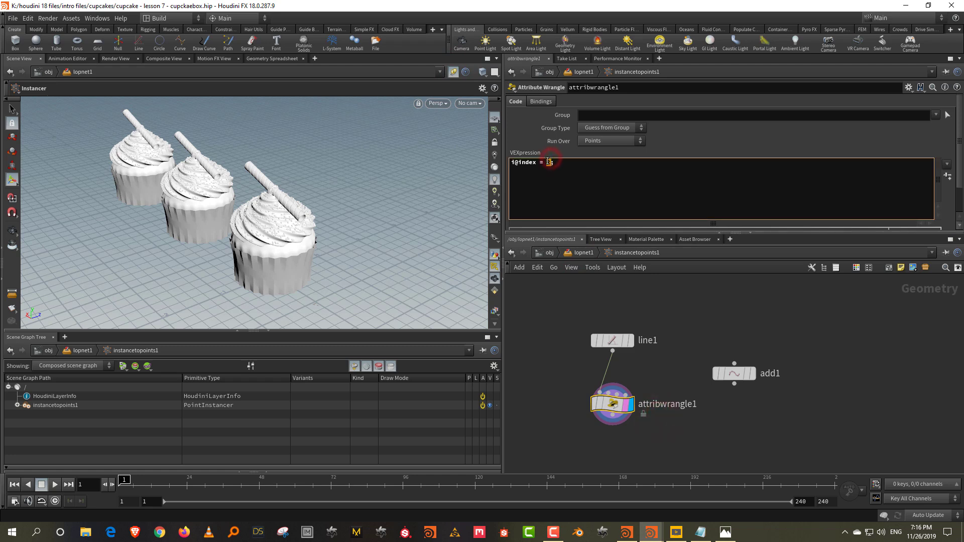
type("0")
left_click(554, 326)
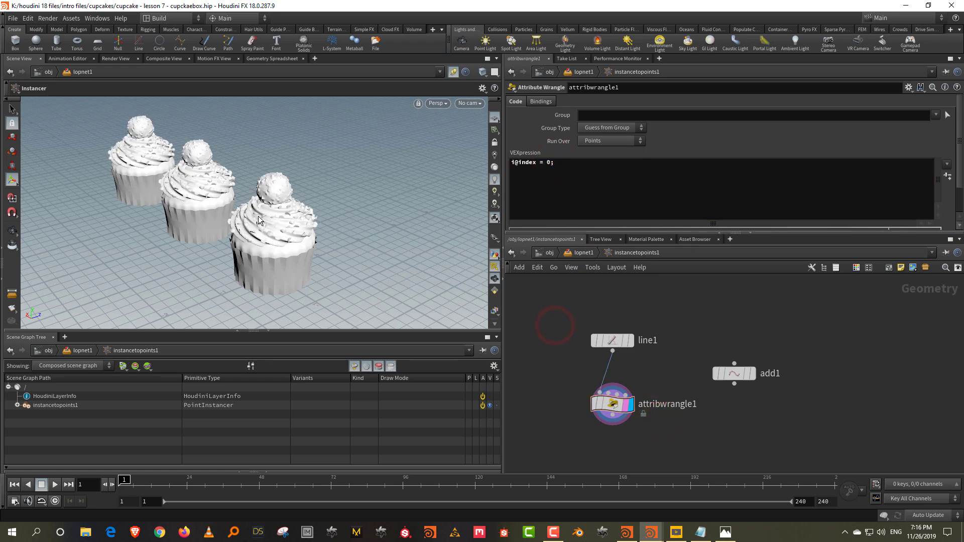
double_click(550, 163)
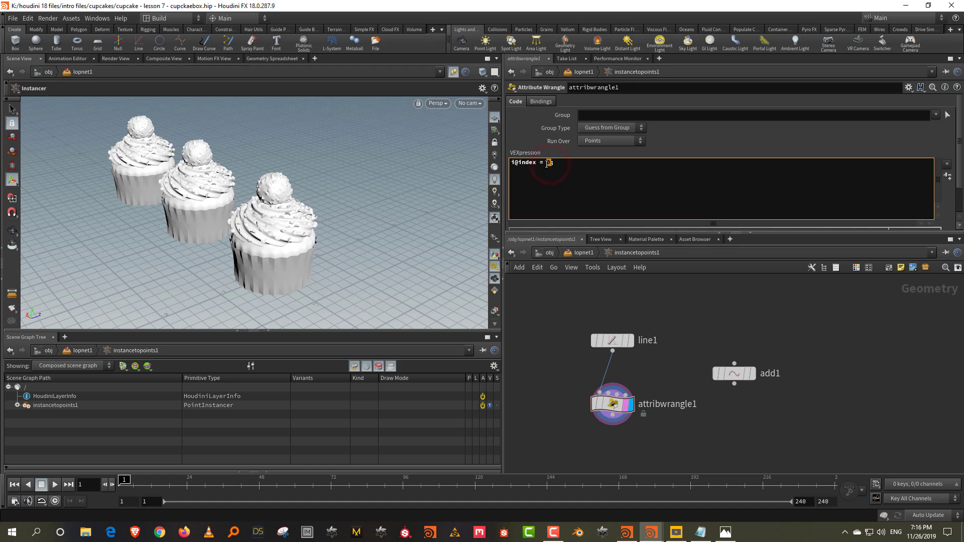
type("@ptnum")
left_click(572, 338)
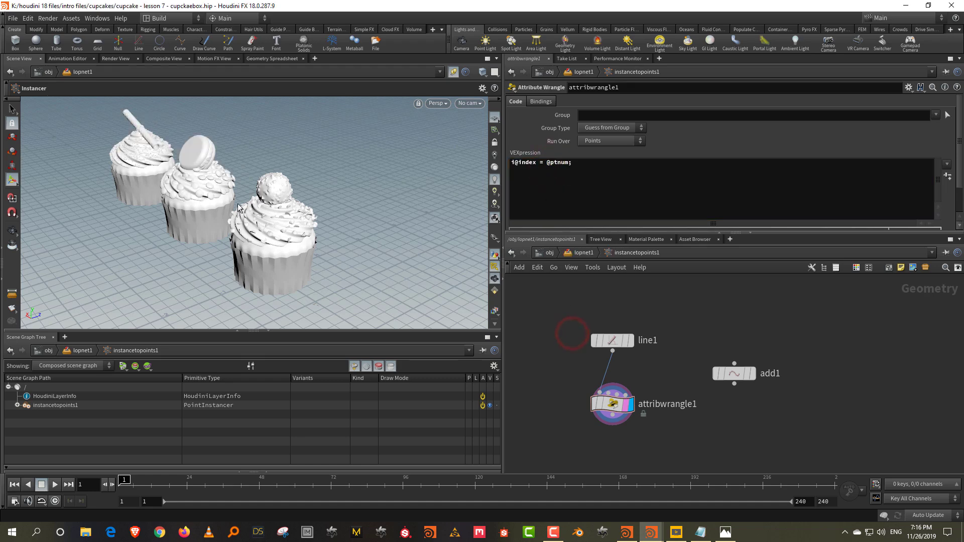
key("Escape")
left_click_drag(218, 199, 261, 200)
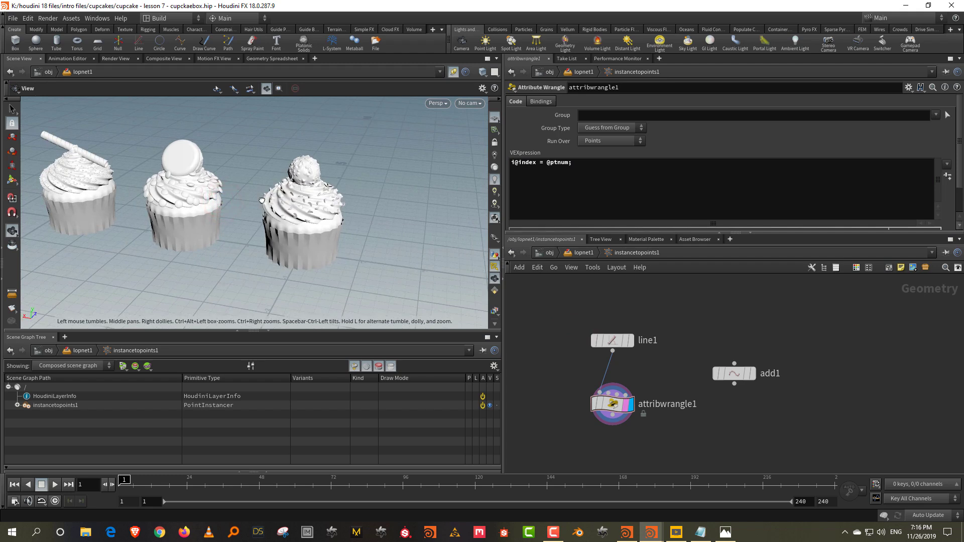
key("Return")
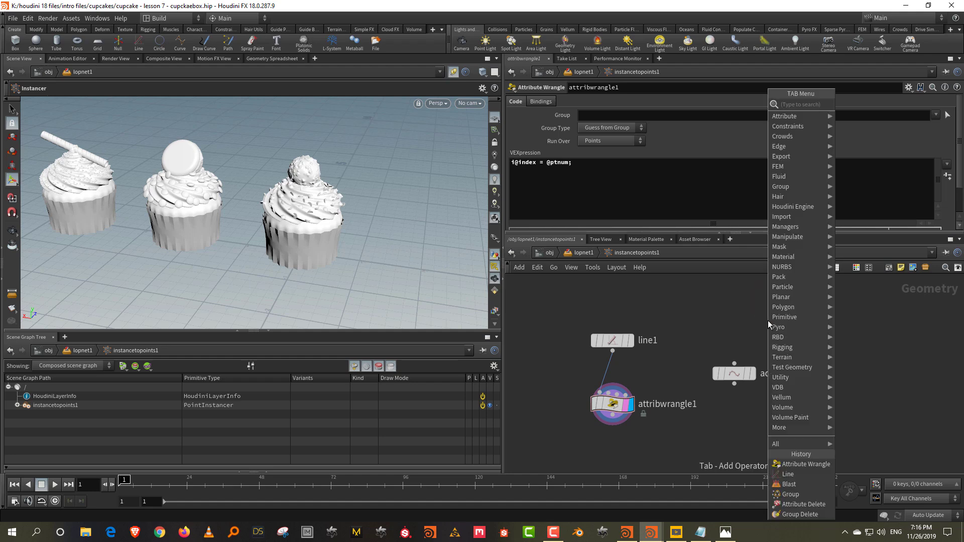
Add an Object Merge with Object 1 set to /obj/cupcake_box/OUT_CAKE_POINTS
type("obje")
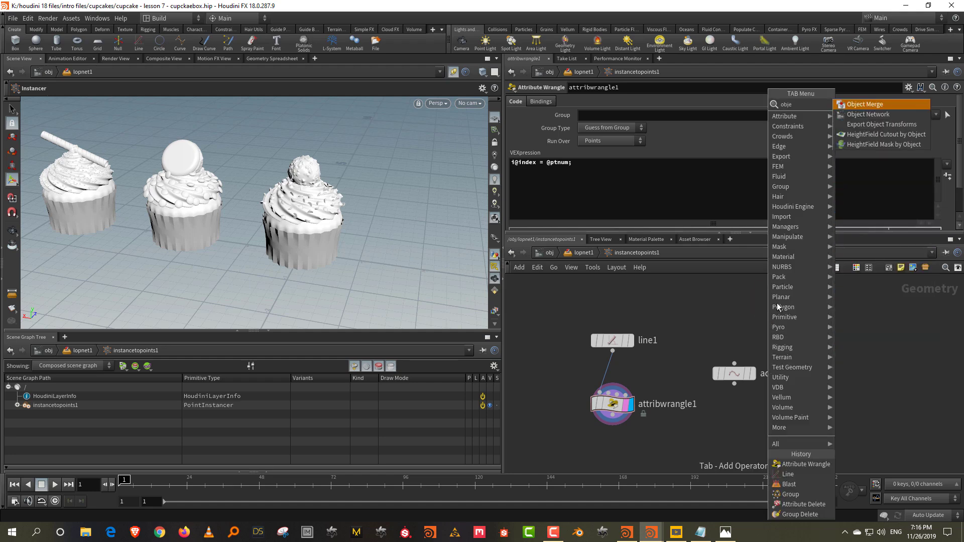
left_click(874, 104)
left_click(860, 338)
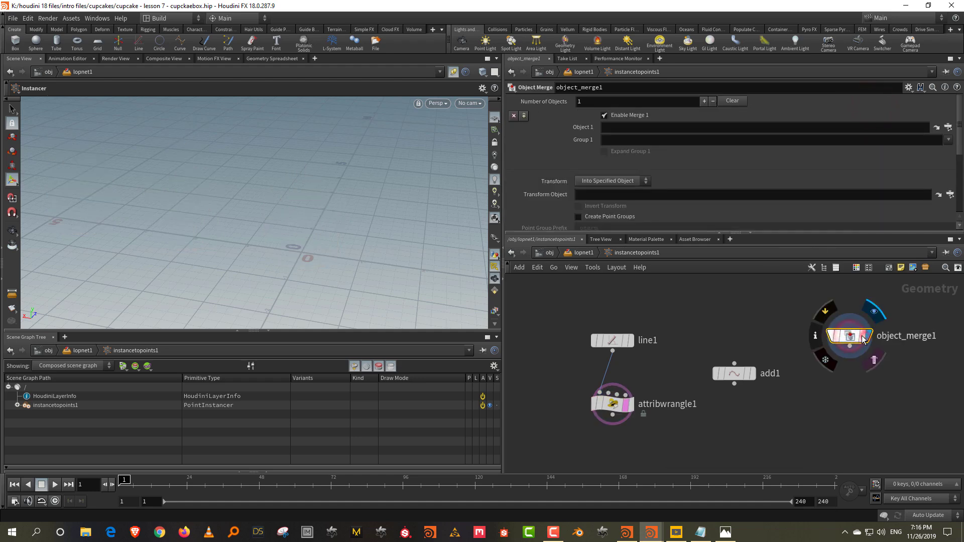
left_click(948, 127)
scroll(886, 100, "down", 10)
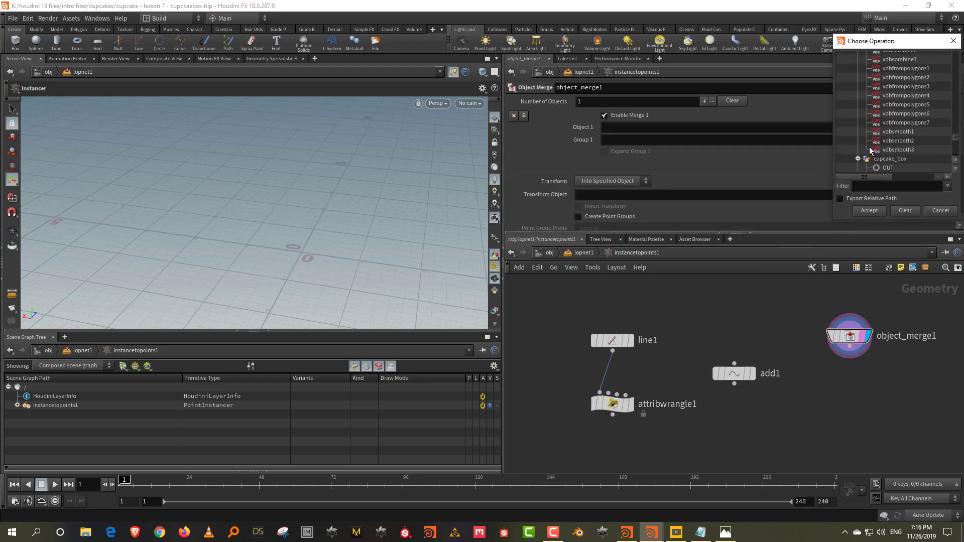
scroll(899, 145, "down", 2)
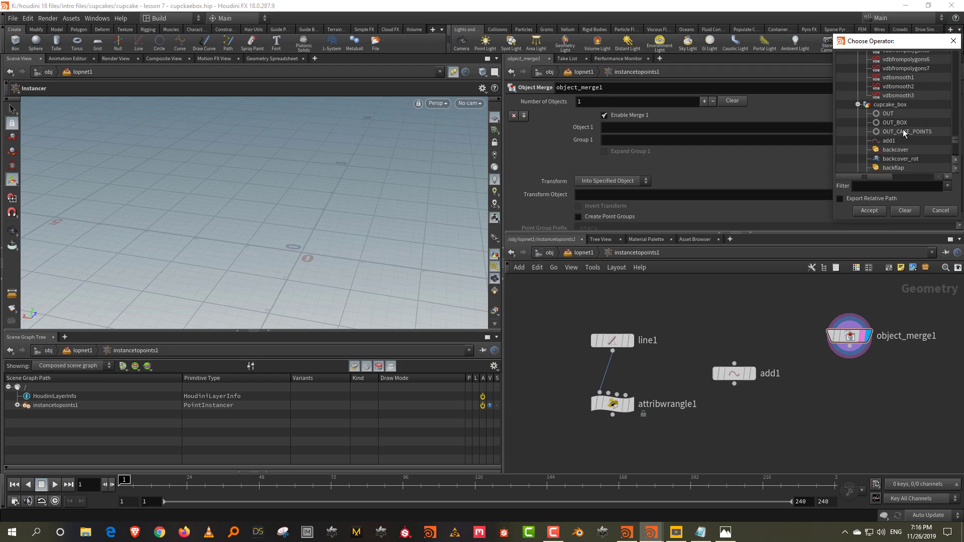
left_click(904, 131)
left_click(884, 210)
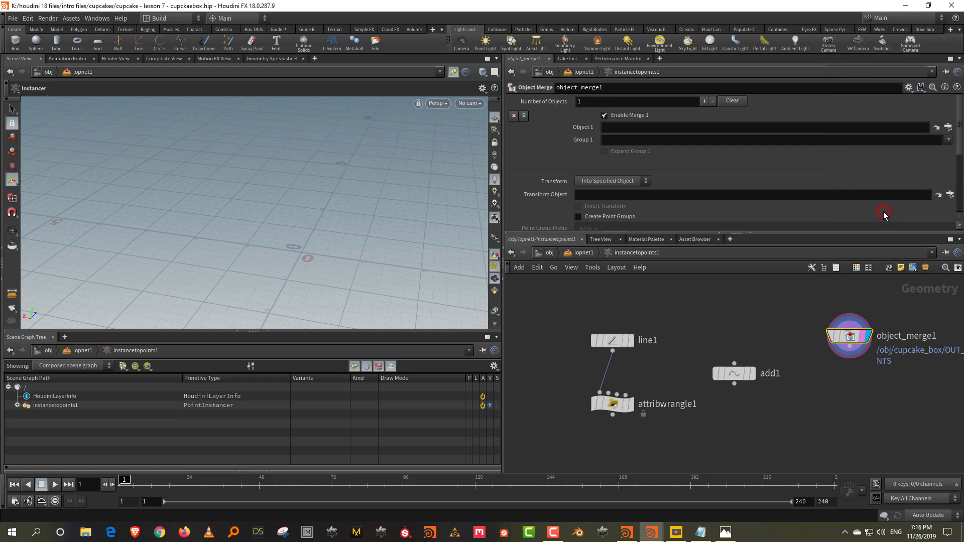
Show the merged cake points in the viewport from a top-down view
key("Escape")
scroll(326, 210, "down", 3)
left_click_drag(327, 210, 291, 172)
key("Return")
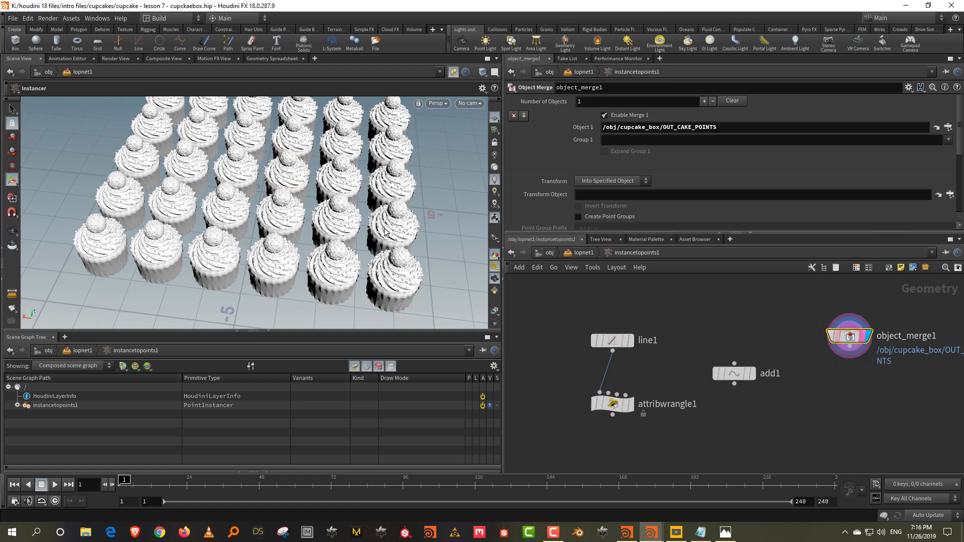
left_click(453, 71)
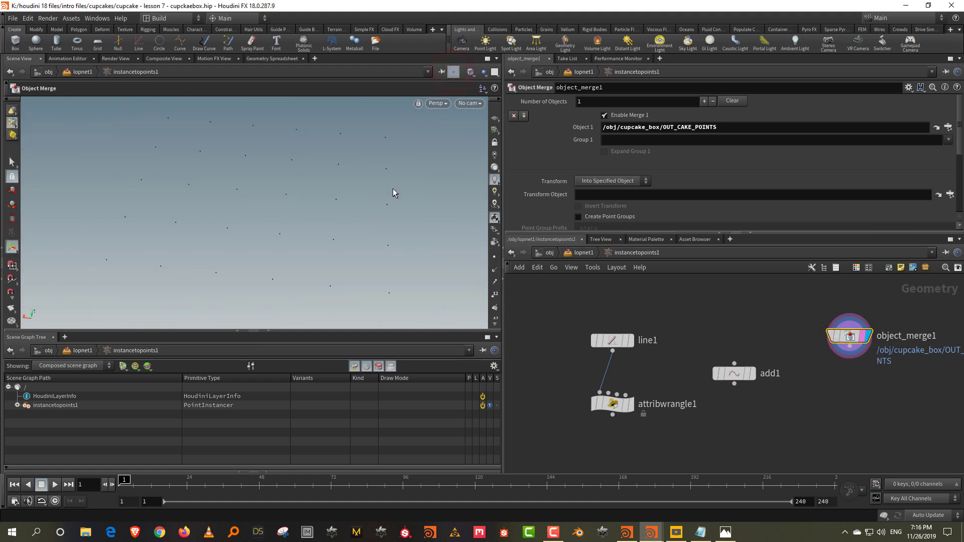
key("space+2")
Add a Group node, group1, fed by object_merge1
key("Tab")
type("group")
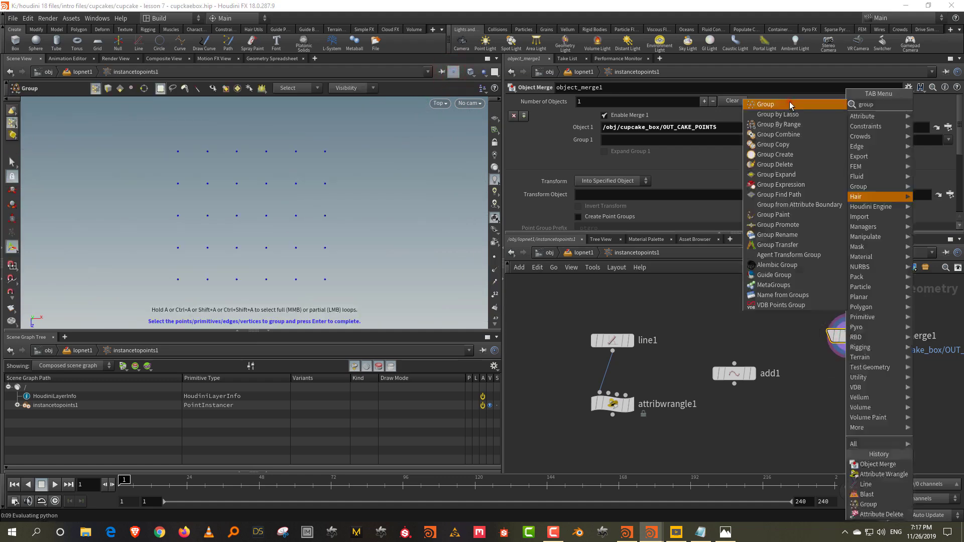
key("Return")
left_click(849, 408)
left_click_drag(850, 359, 847, 397)
left_click(842, 399)
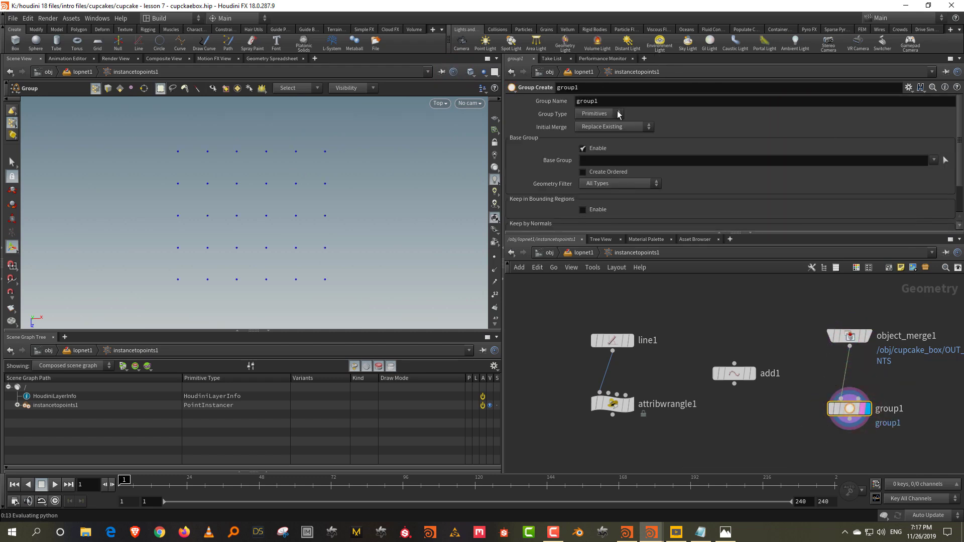
Set the group type to Points and box-select the right two columns as the Base Group
left_click(589, 114)
left_click(590, 122)
left_click(947, 161)
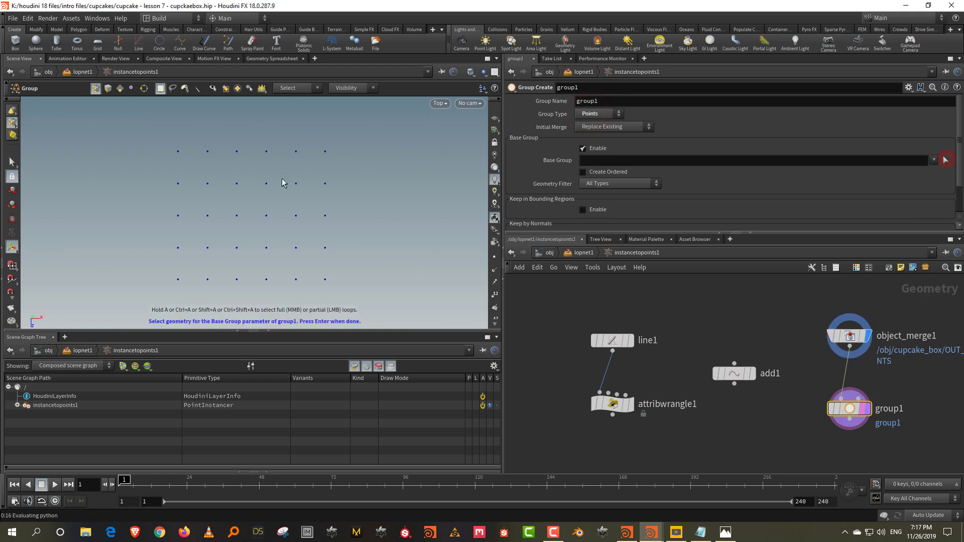
left_click_drag(290, 133, 343, 289)
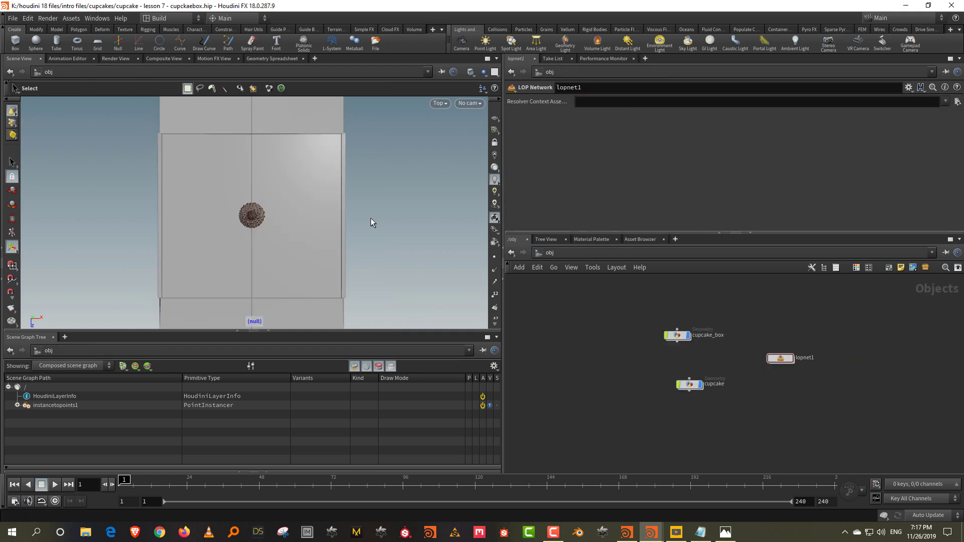
double_click(789, 361)
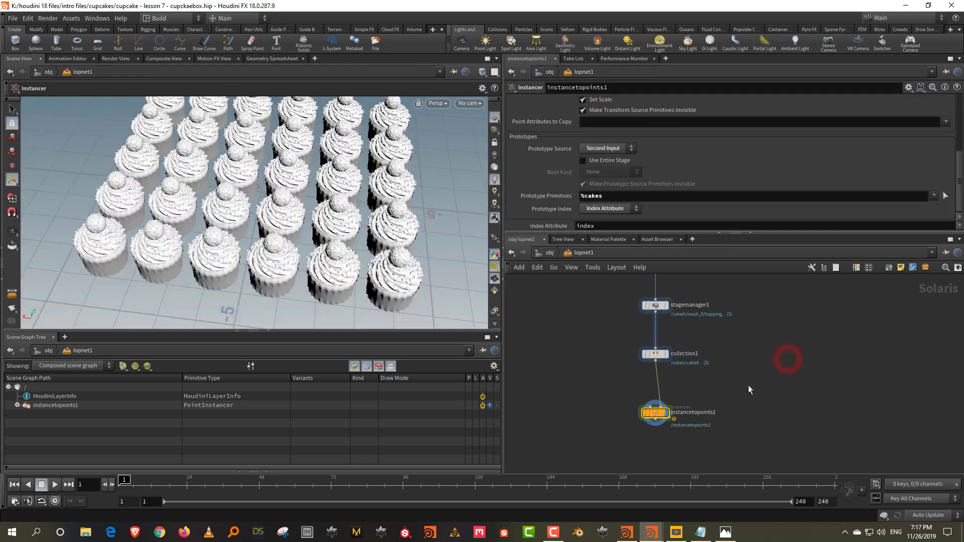
double_click(656, 417)
left_click(928, 386)
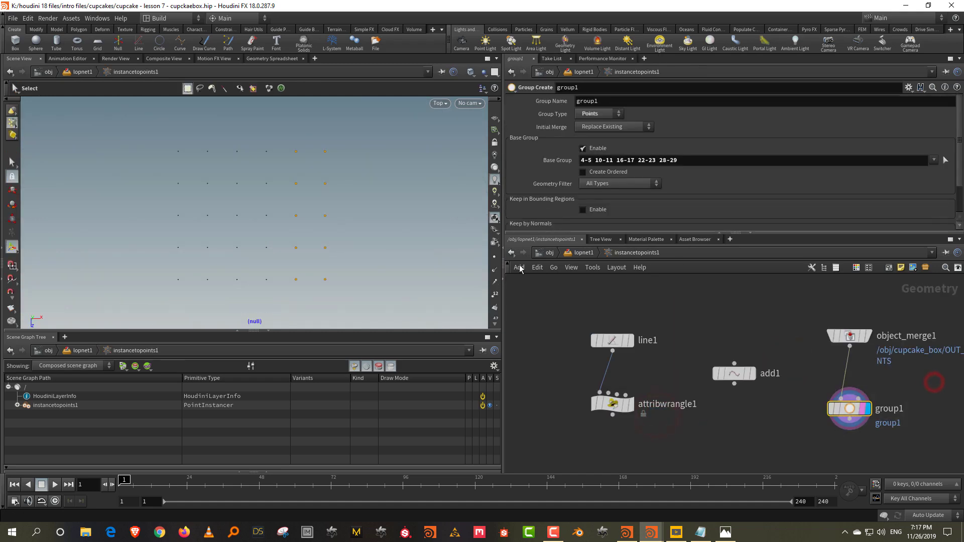
double_click(598, 101)
type("A")
key("Return")
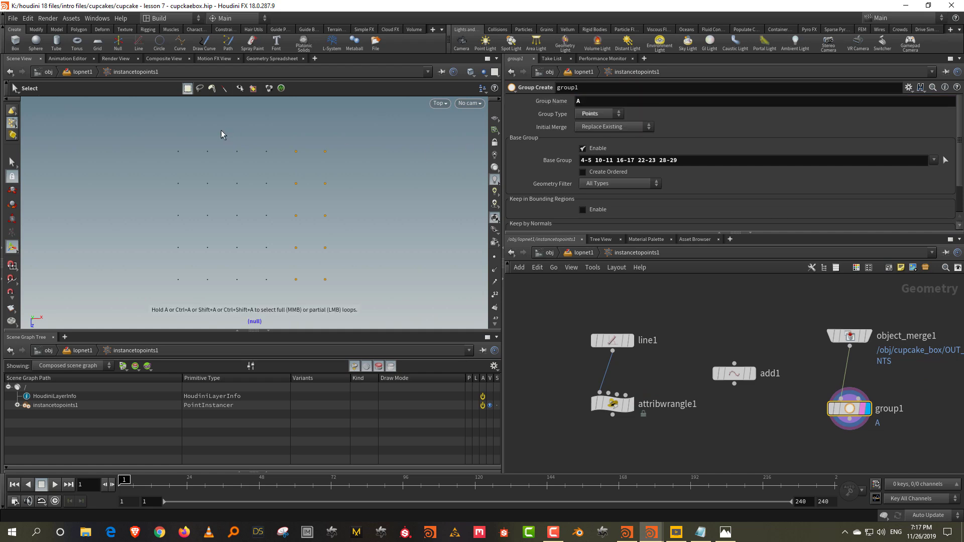
middle_click_drag(797, 439, 793, 411)
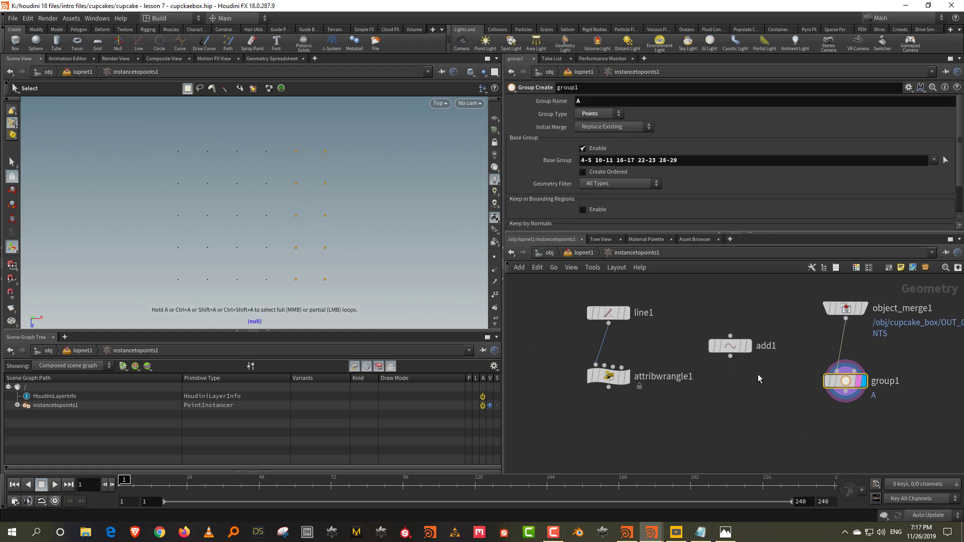
left_click_drag(222, 134, 283, 289)
left_click(764, 387)
Duplicate group1 into group2 named B, holding the two middle columns of points
key("Tab")
left_click(757, 399)
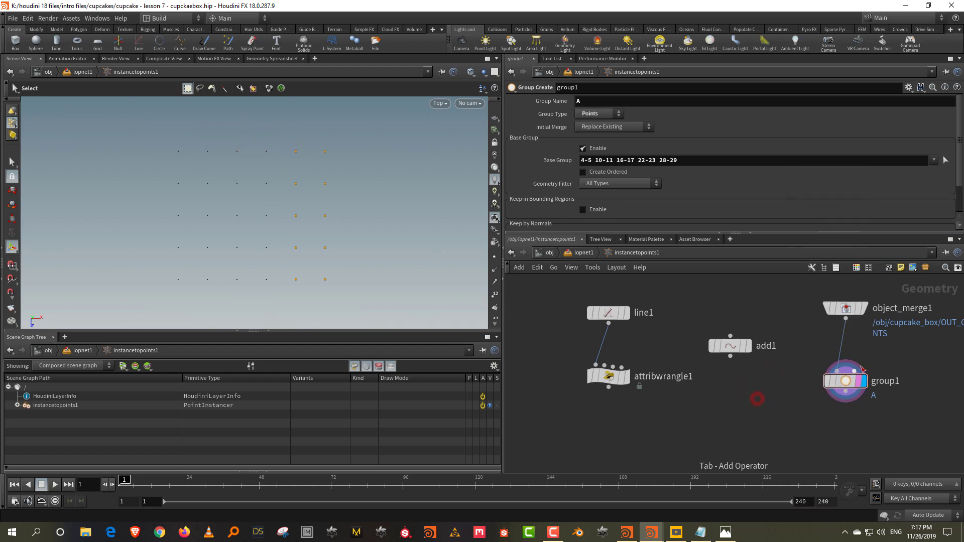
left_click_drag(862, 369, 847, 452, "alt")
left_click_drag(846, 389, 841, 444)
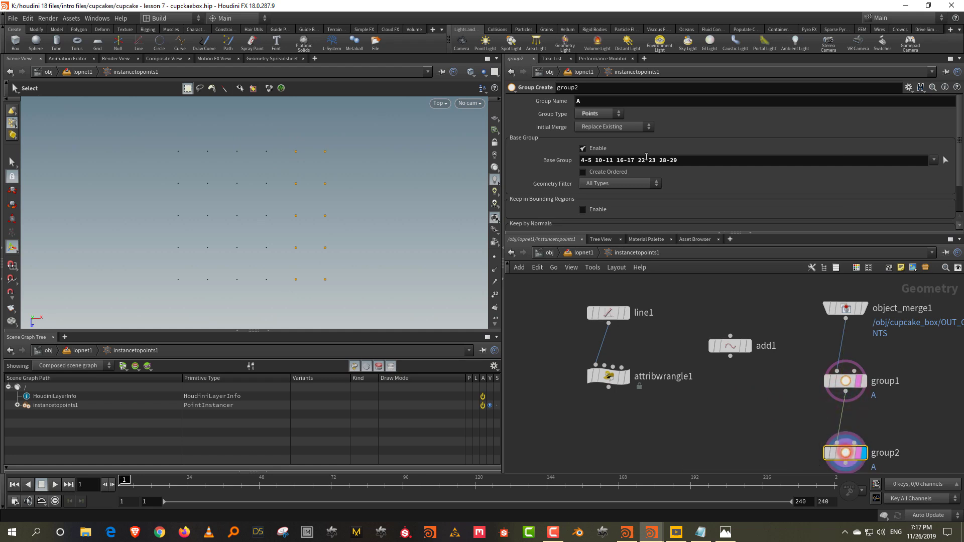
left_click(602, 101)
key("Return")
left_click(947, 159)
left_click_drag(221, 132, 282, 270)
key("Return")
left_click(772, 415)
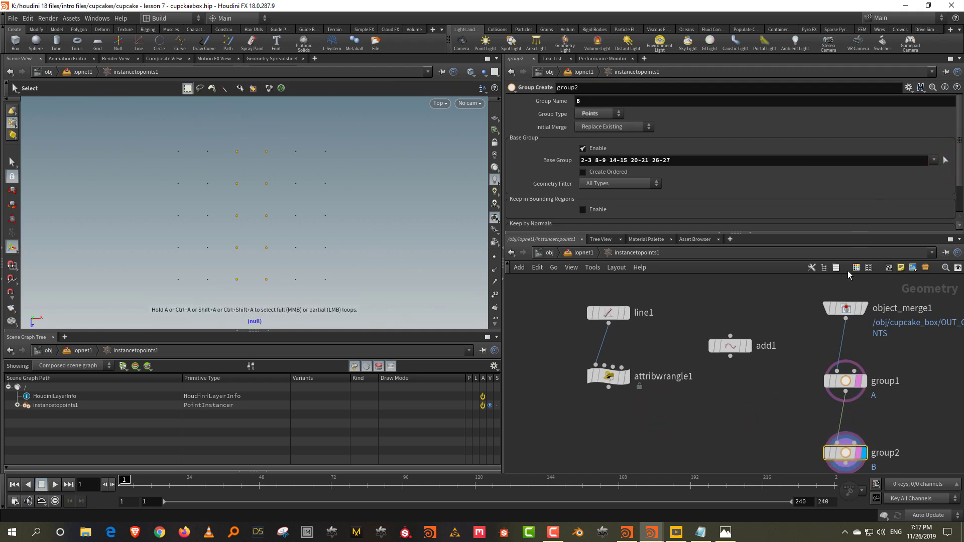
Copy group2 into a new group3 node wired below it
middle_click_drag(775, 380, 754, 360)
left_click_drag(817, 386, 826, 455, "alt")
middle_click_drag(875, 406, 824, 350)
left_click_drag(805, 391, 810, 271)
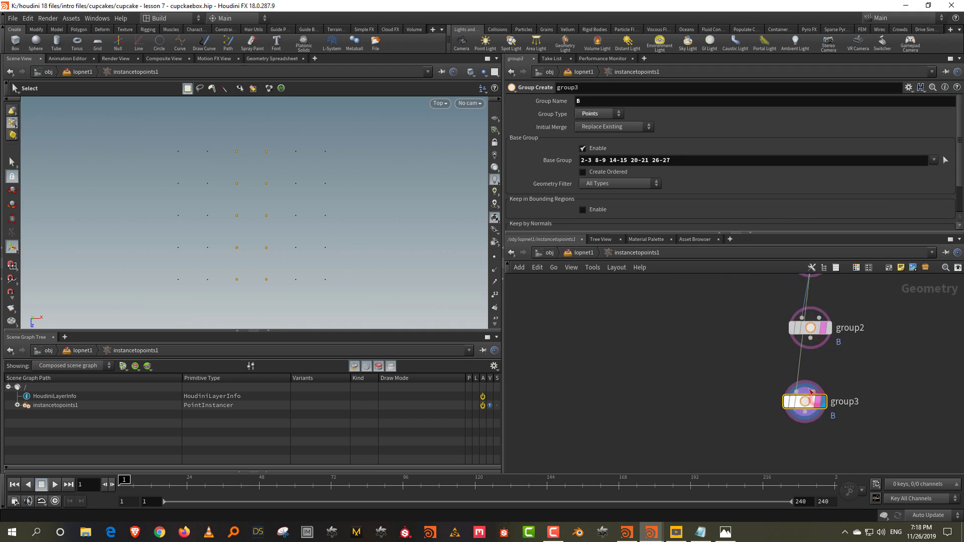
left_click_drag(807, 345, 798, 388)
left_click_drag(866, 387, 789, 422)
Name group3 C with the left two point columns, then pan to attribwrangle1
double_click(591, 102)
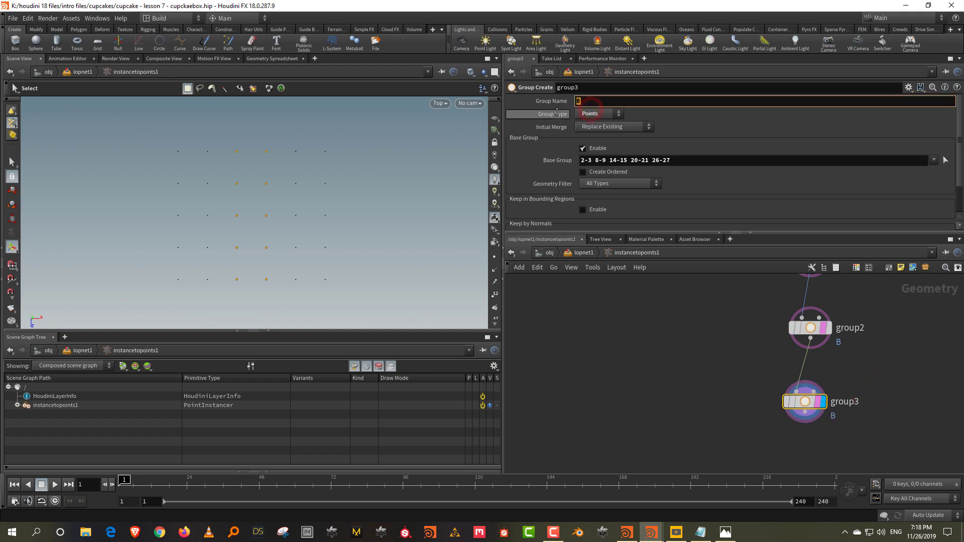
key("Return")
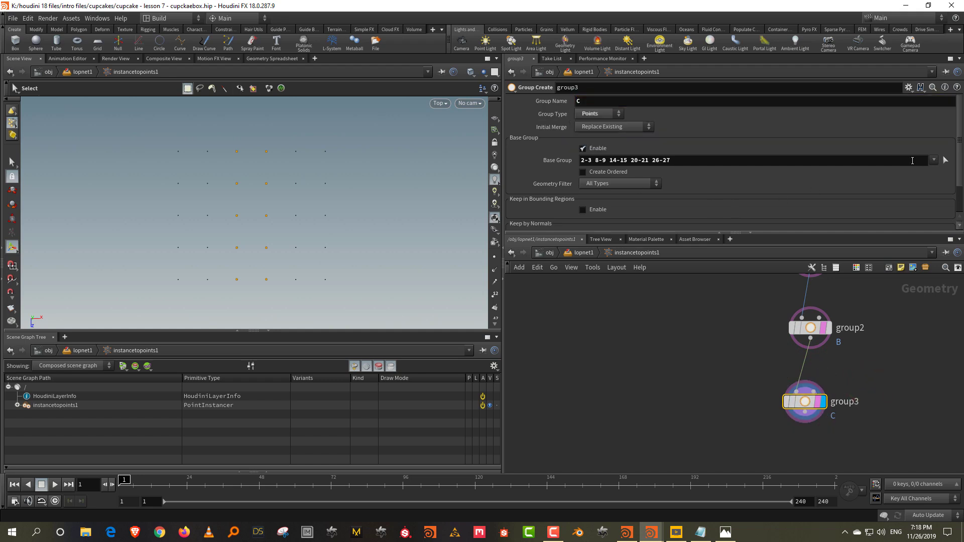
left_click(945, 160)
left_click_drag(161, 118, 214, 289)
key("Return")
scroll(835, 336, "down", 2)
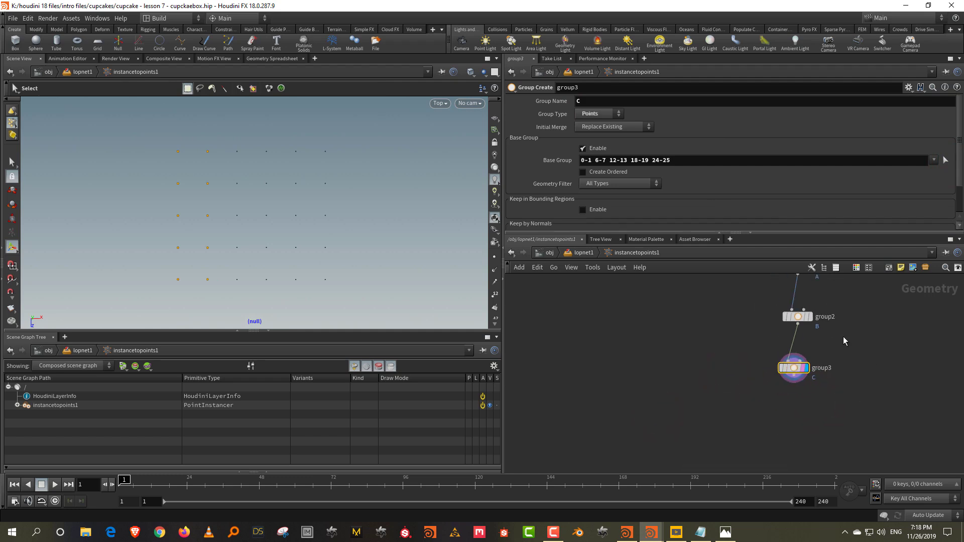
middle_click_drag(842, 337, 822, 378)
Place attribwrangle1 under group3, wire it in and display its result
left_click_drag(610, 303, 724, 436)
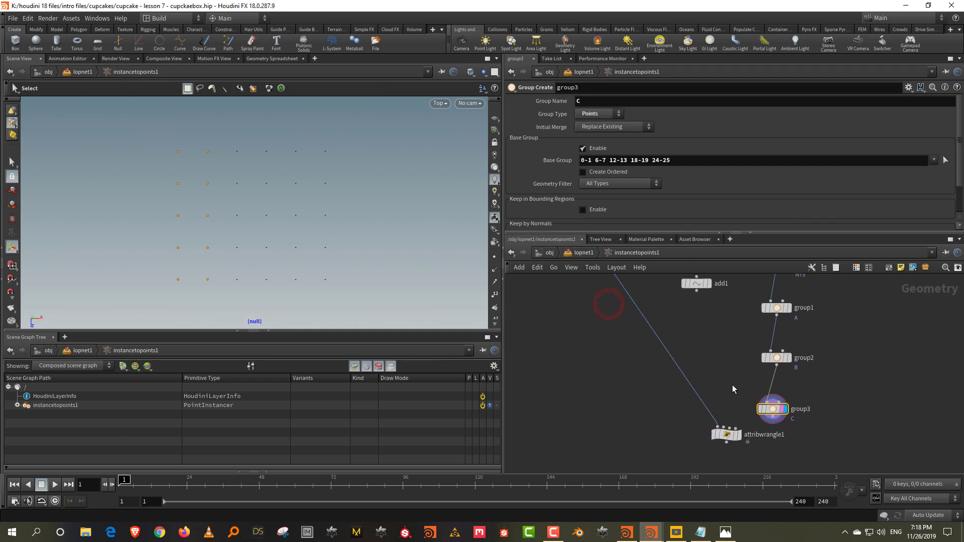
middle_click_drag(732, 385, 713, 322)
left_click_drag(708, 377, 751, 402)
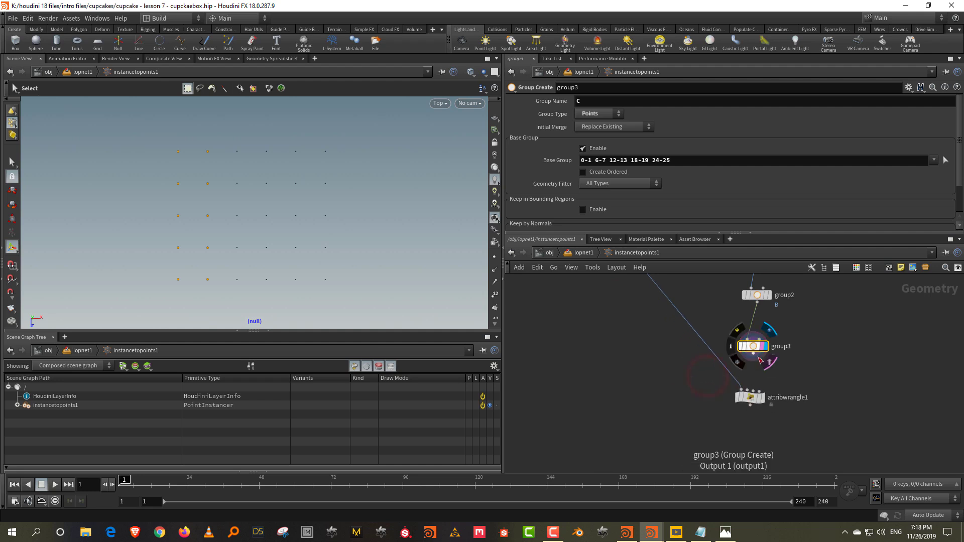
left_click(760, 360)
left_click(750, 391)
left_click(762, 405)
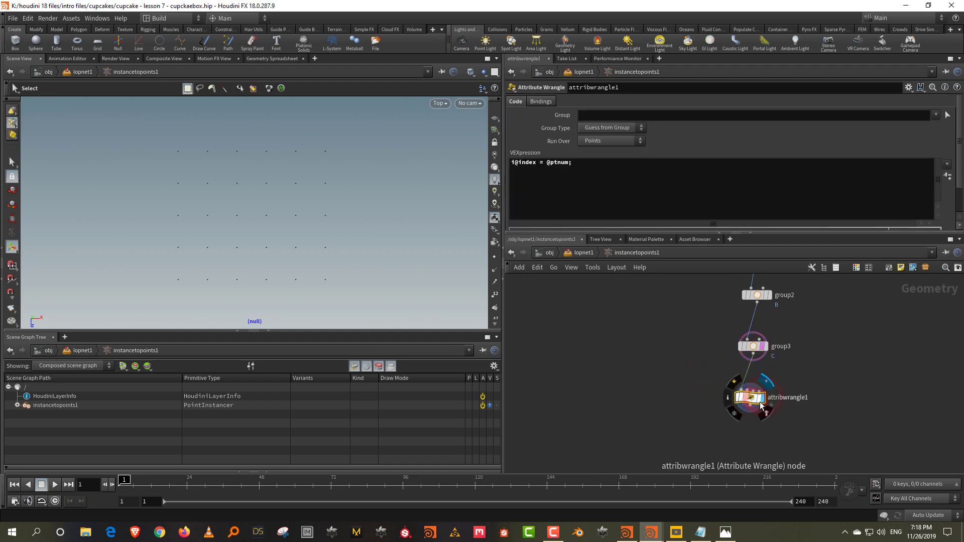
left_click(763, 346)
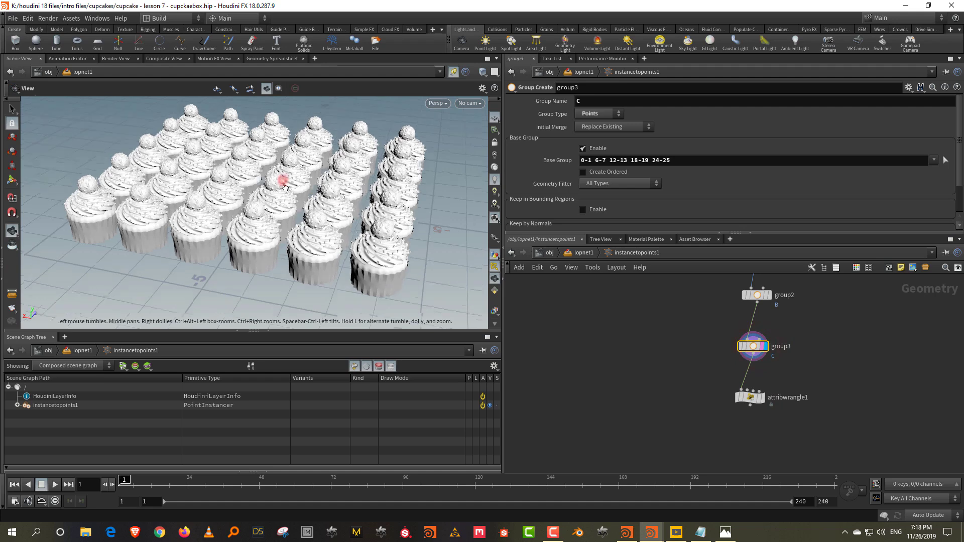
left_click(758, 400)
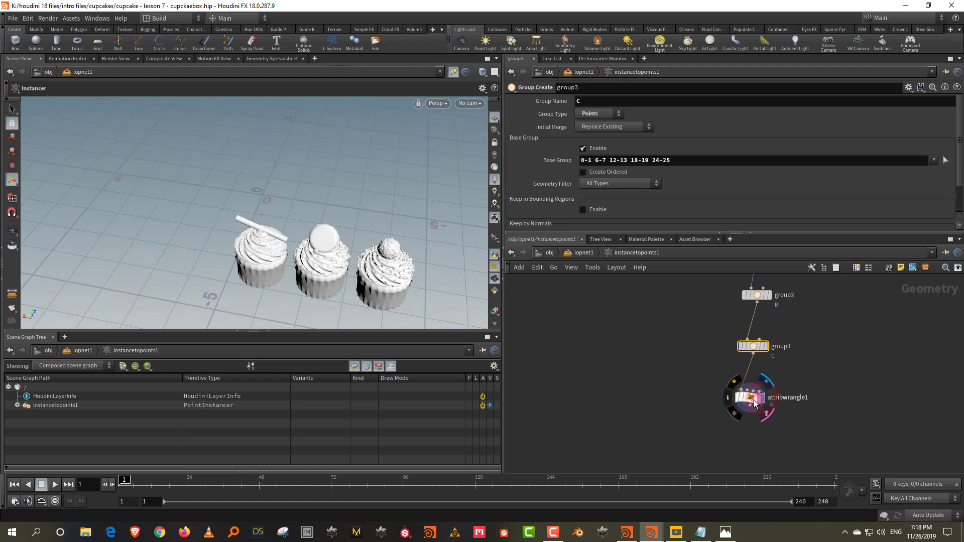
left_click(756, 403)
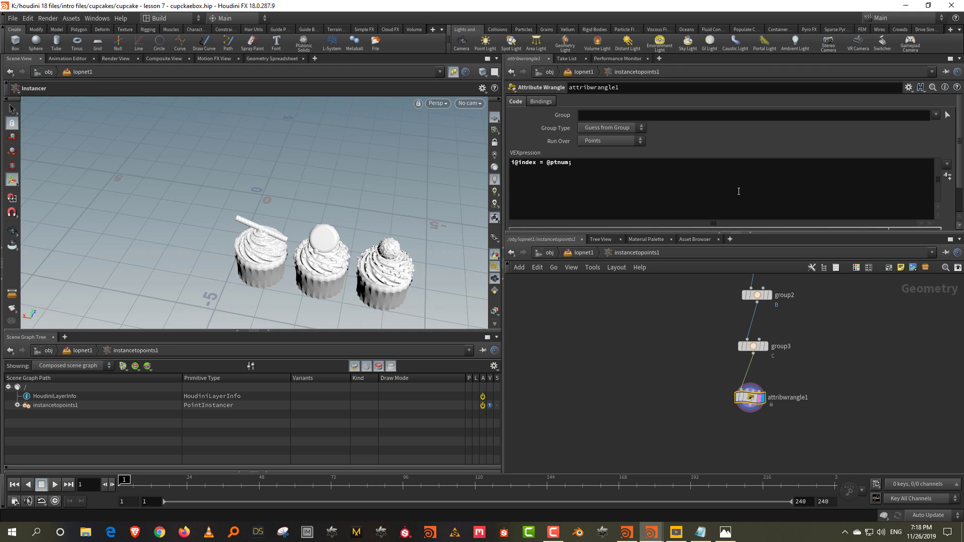
Set attribwrangle1 to index 0 restricted to group A
left_click_drag(548, 163, 567, 163)
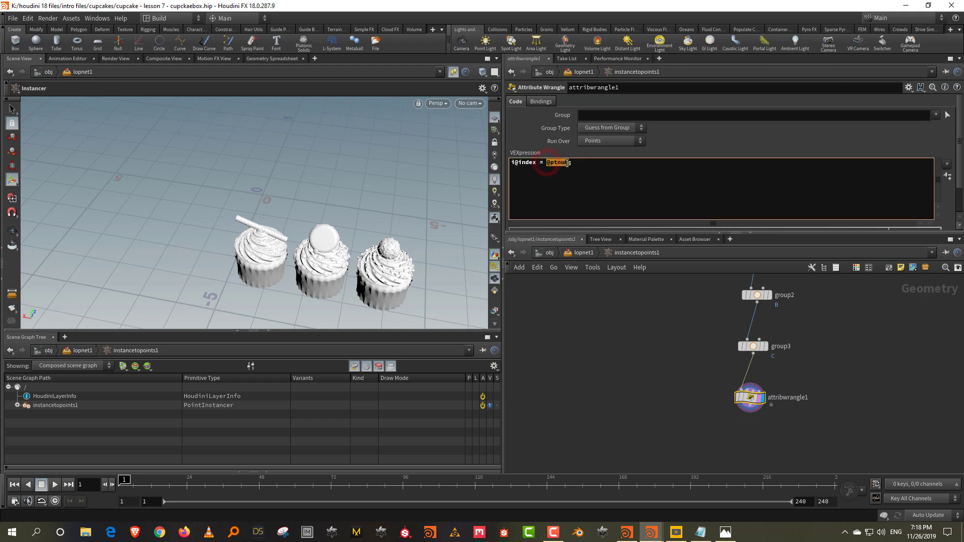
type("0")
left_click(613, 334)
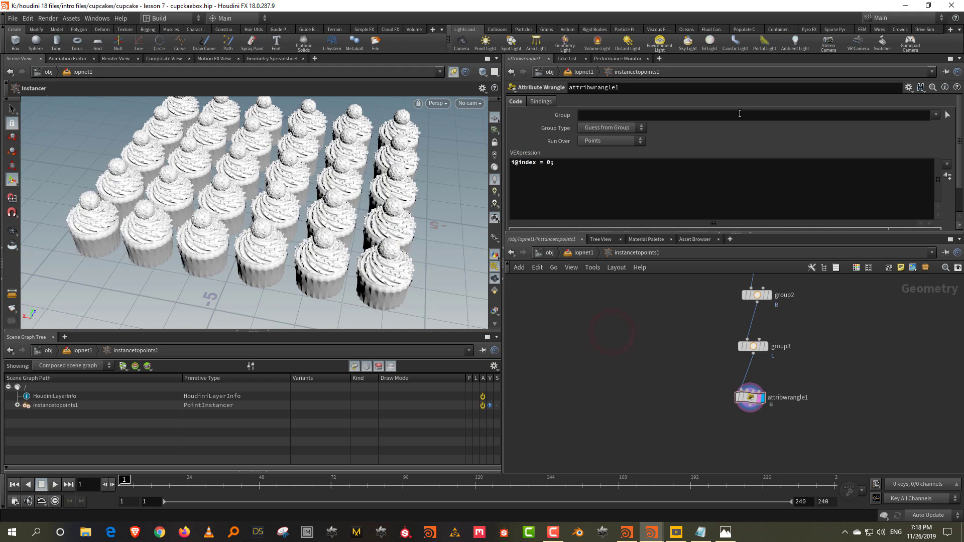
left_click(936, 116)
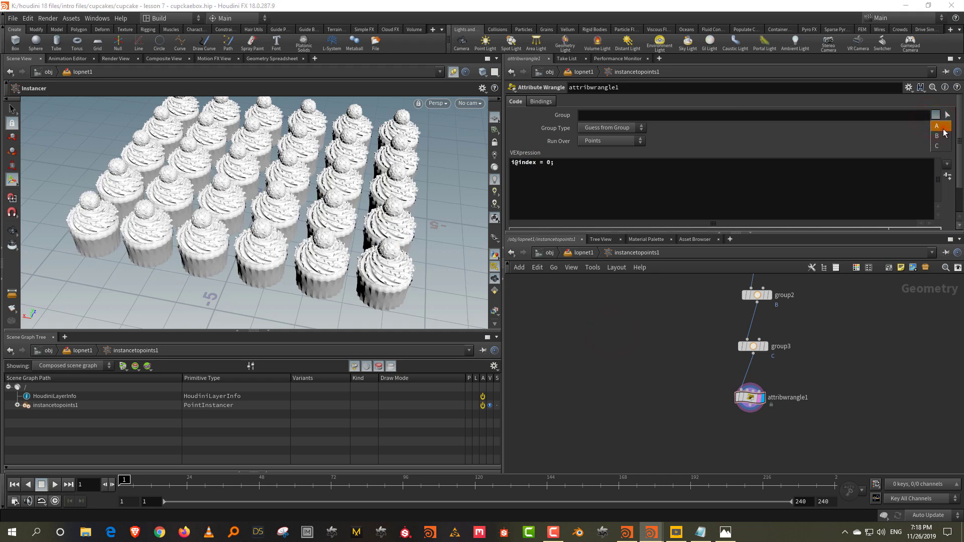
left_click(943, 131)
Add attribwrangle2 below it with index 1 for group B
left_click_drag(695, 377, 838, 442)
middle_click_drag(838, 442, 827, 389)
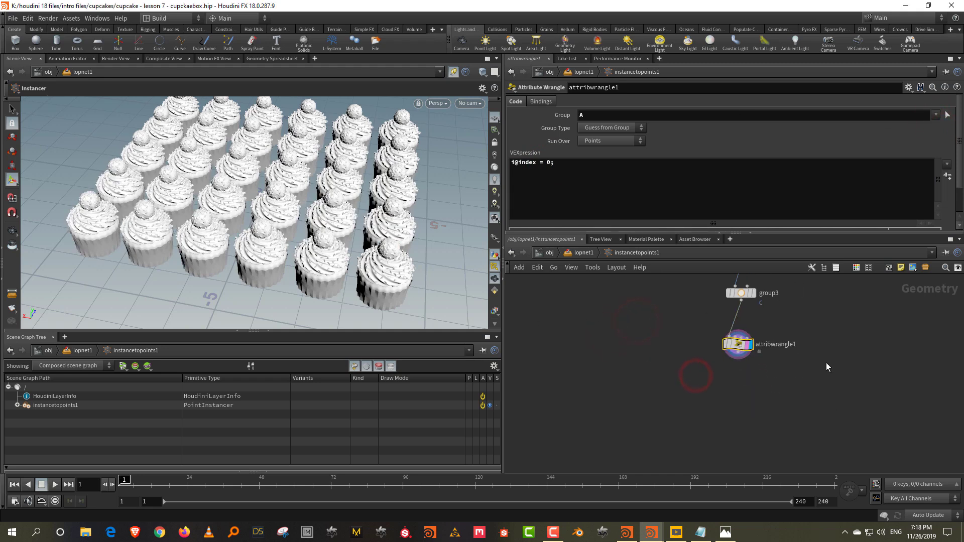
left_click(749, 394)
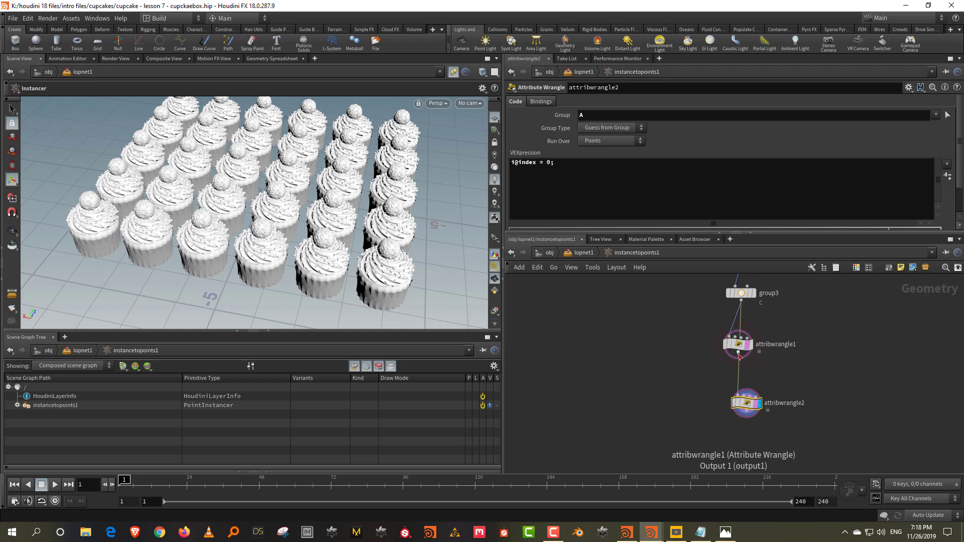
left_click(739, 357)
left_click(738, 390)
double_click(549, 163)
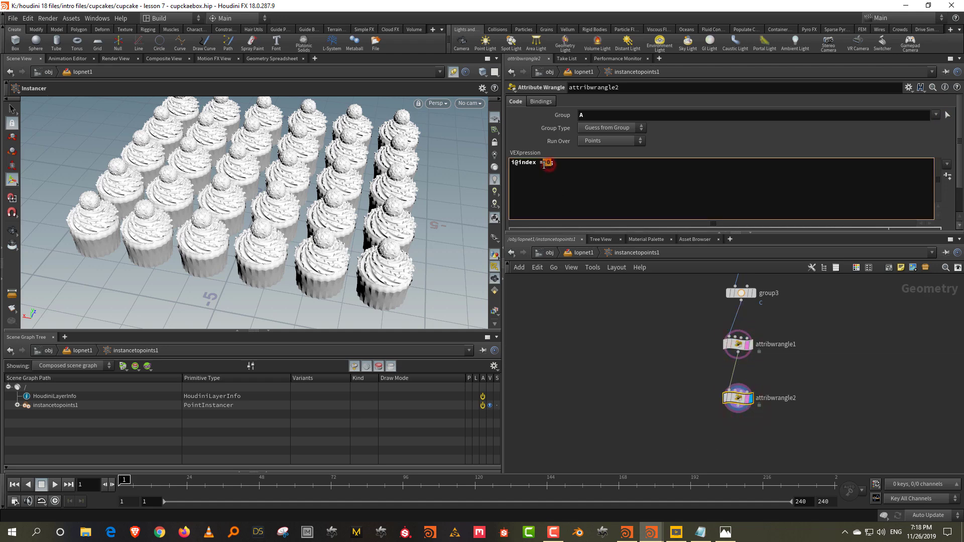
type("1")
left_click(598, 324)
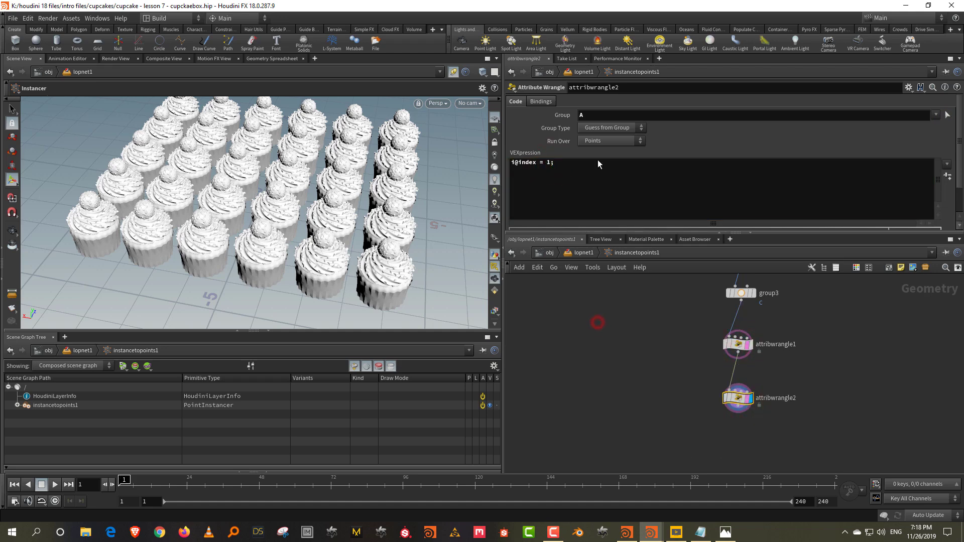
double_click(590, 114)
left_click(612, 293)
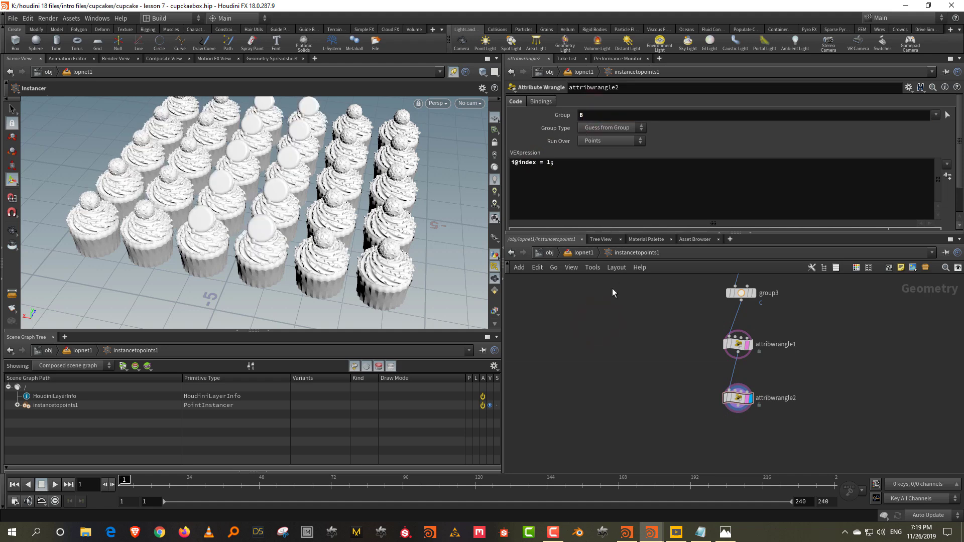
Add attribwrangle3 with index 2 for group C and inspect the mixed toppings
middle_click_drag(643, 379, 644, 346)
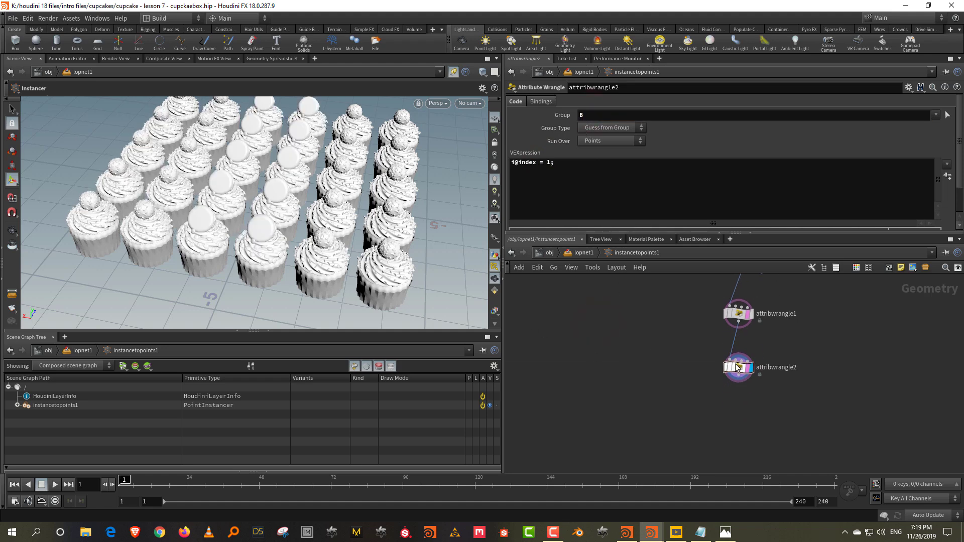
left_click_drag(738, 367, 738, 420, "alt")
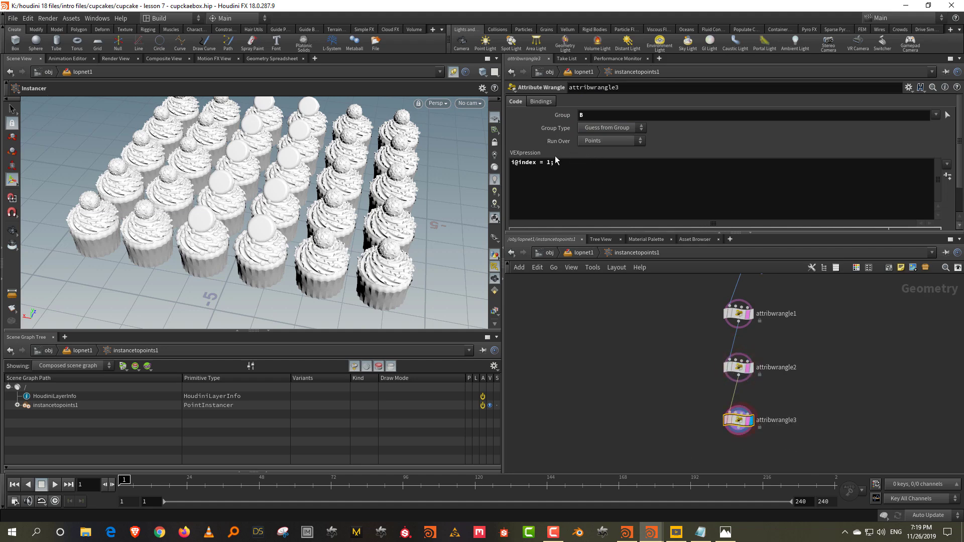
left_click(576, 116)
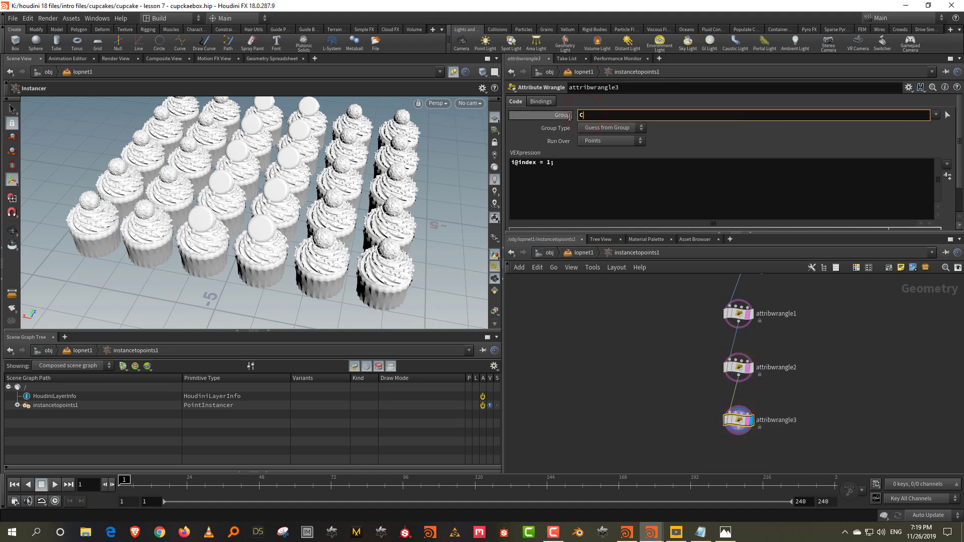
left_click(550, 162)
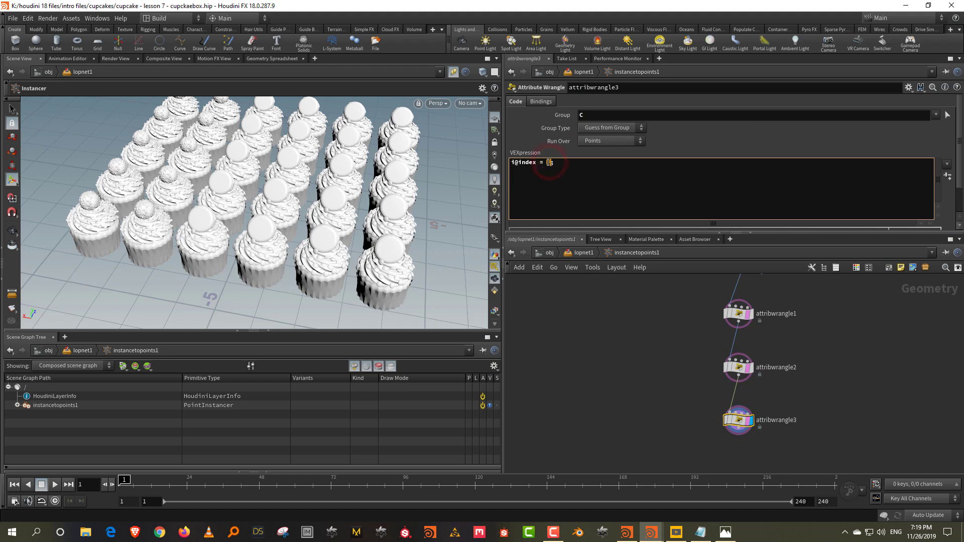
left_click(609, 326)
left_click_drag(269, 212, 143, 217)
left_click_drag(182, 185, 171, 226)
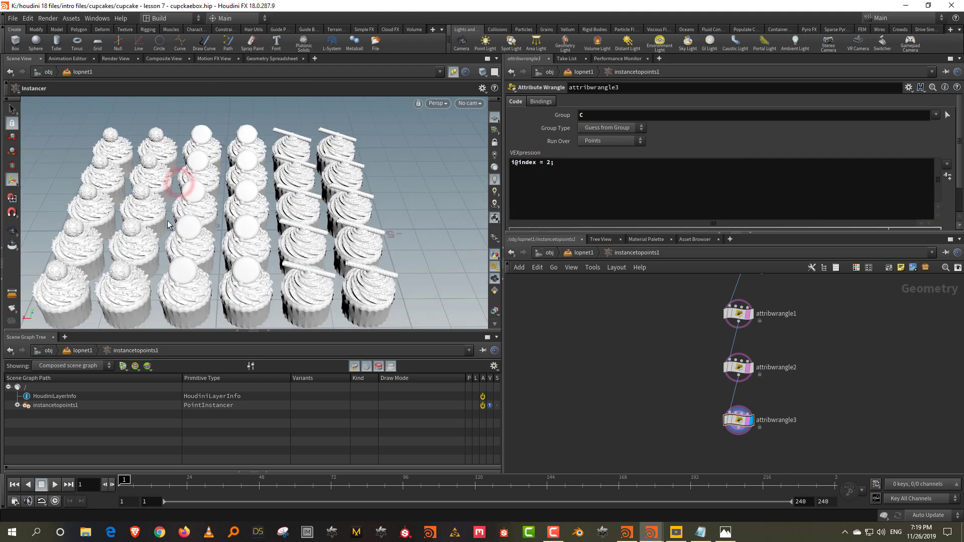
mouse_move(339, 226)
left_mouse_down()
mouse_move(376, 230)
mouse_move(351, 229)
left_mouse_up()
scroll(653, 311, "down", 3)
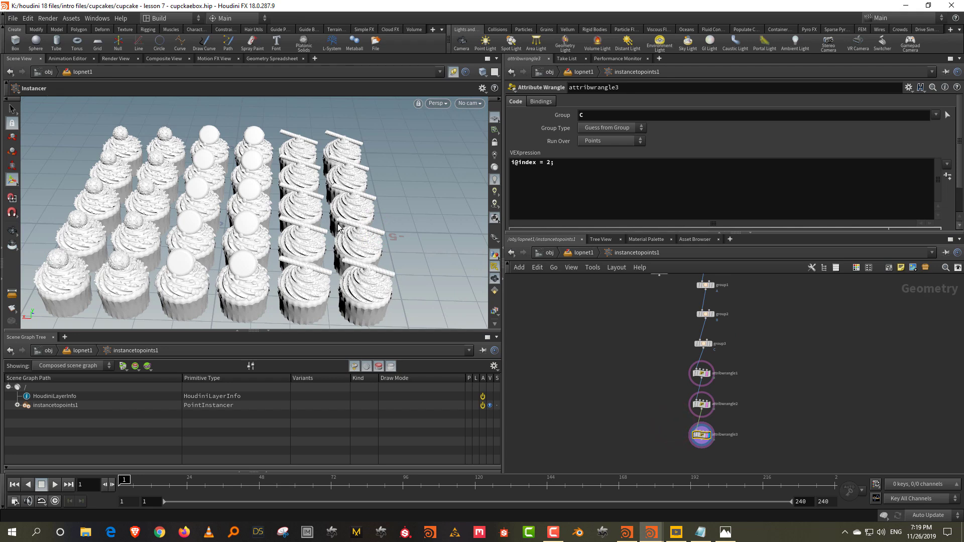
scroll(618, 335, "down", 3)
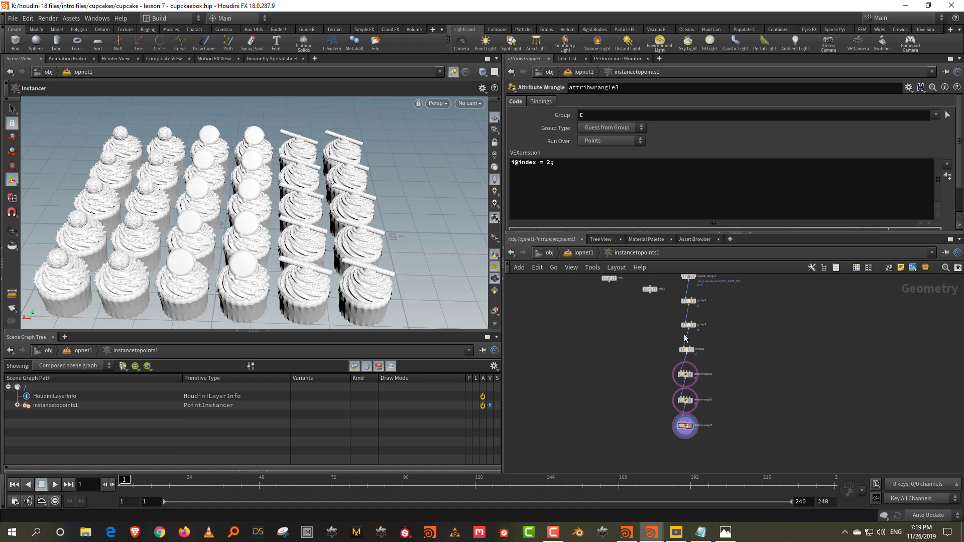
scroll(708, 310, "up", 2)
Review the settings of group1-3 and the three attribute wrangles
left_click(680, 296)
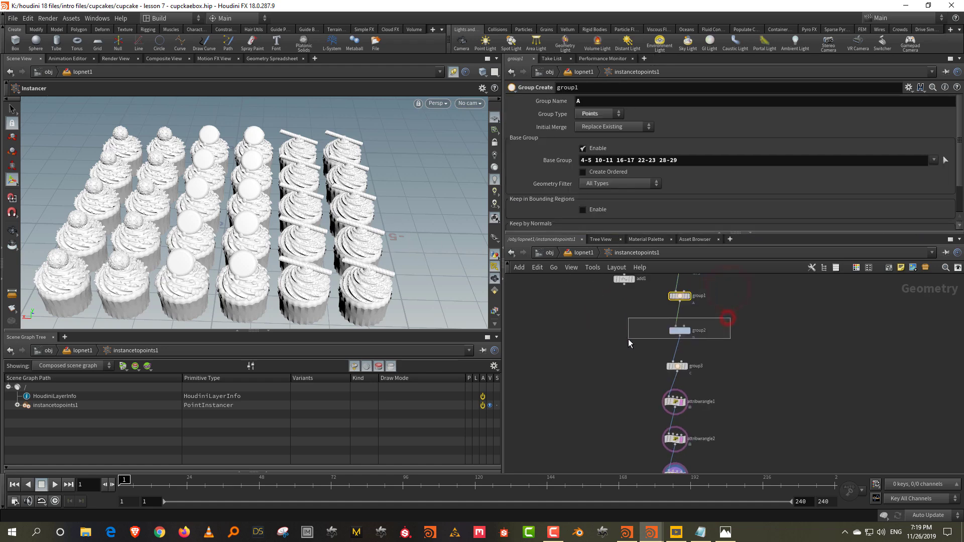
left_click_drag(628, 339, 629, 339)
left_click_drag(647, 372, 706, 361)
middle_click_drag(706, 361, 714, 338)
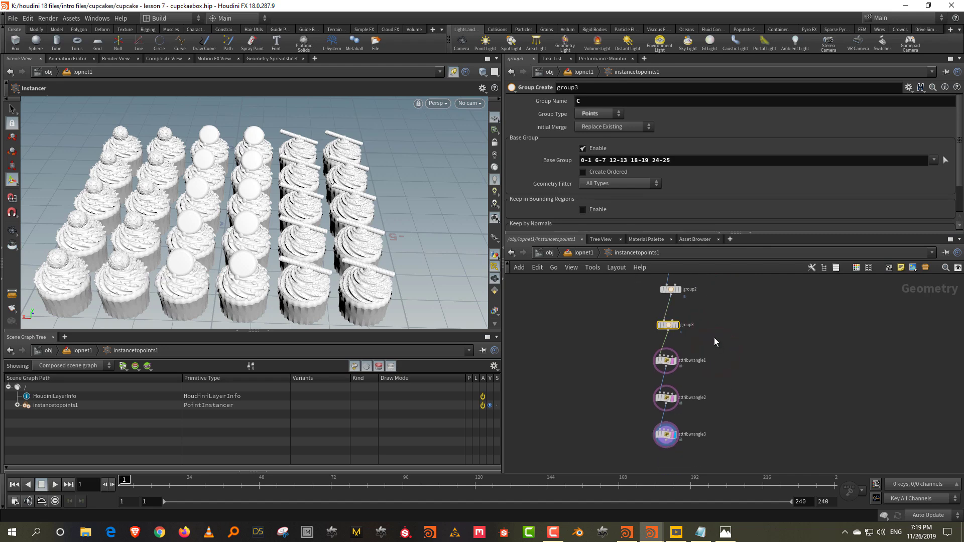
left_click_drag(714, 337, 640, 363)
left_click_drag(710, 374, 629, 402)
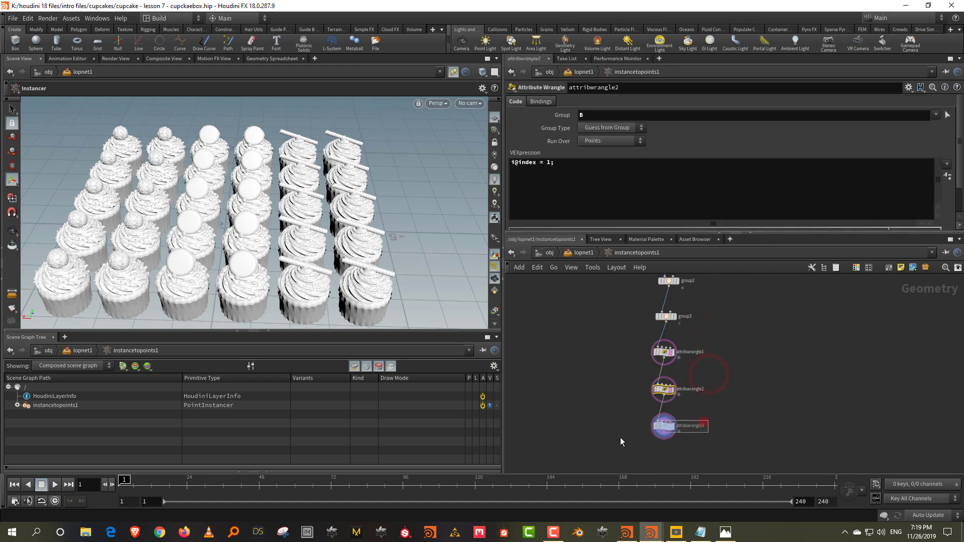
left_click_drag(621, 442, 620, 442)
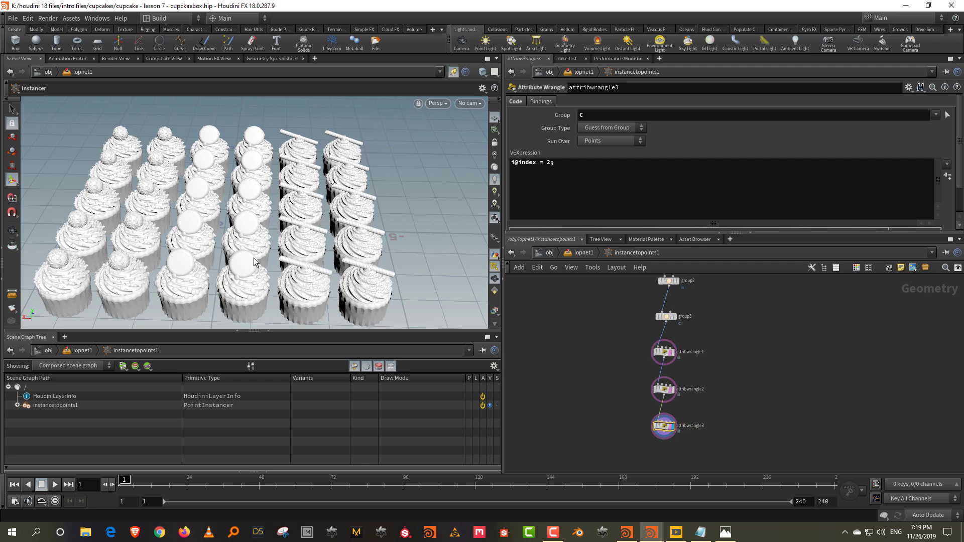
Change group A's index to 1 and group B's to 0, then return to lopnet1
left_click_drag(678, 362, 675, 360)
double_click(549, 163)
type("1")
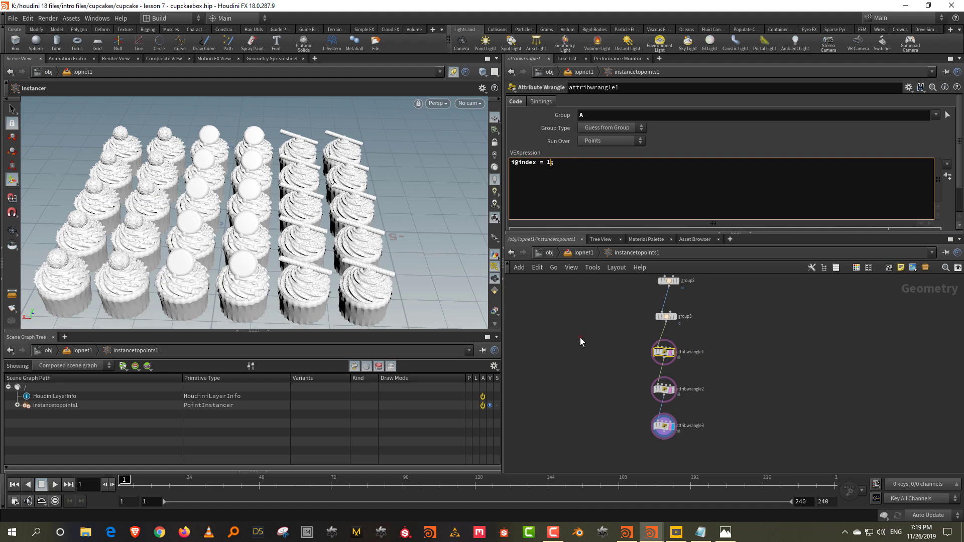
left_click(580, 337)
left_click_drag(631, 373, 678, 397)
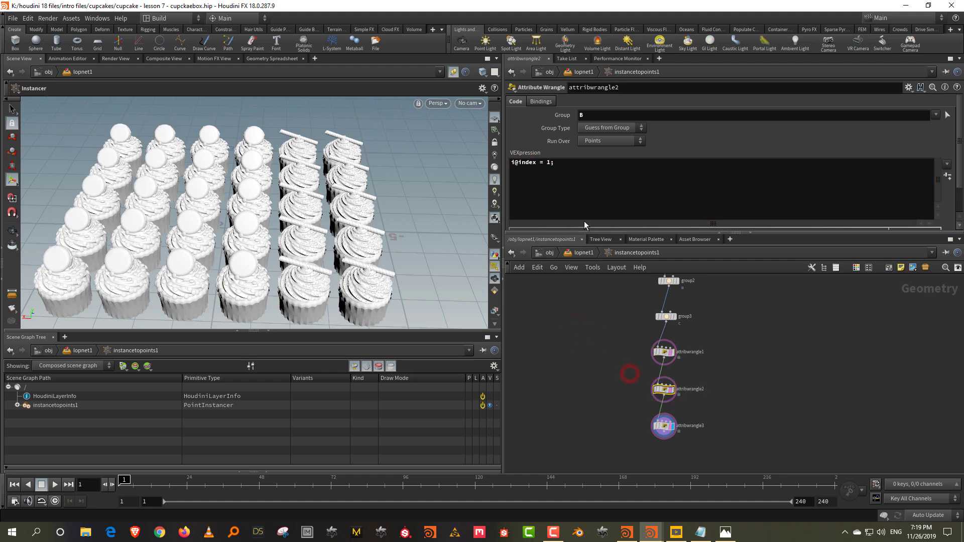
double_click(550, 165)
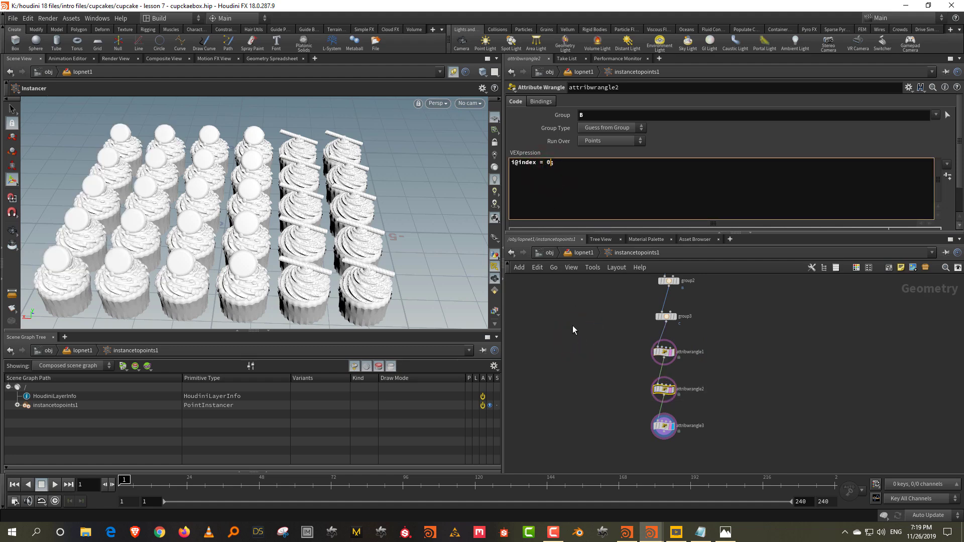
left_click(573, 327)
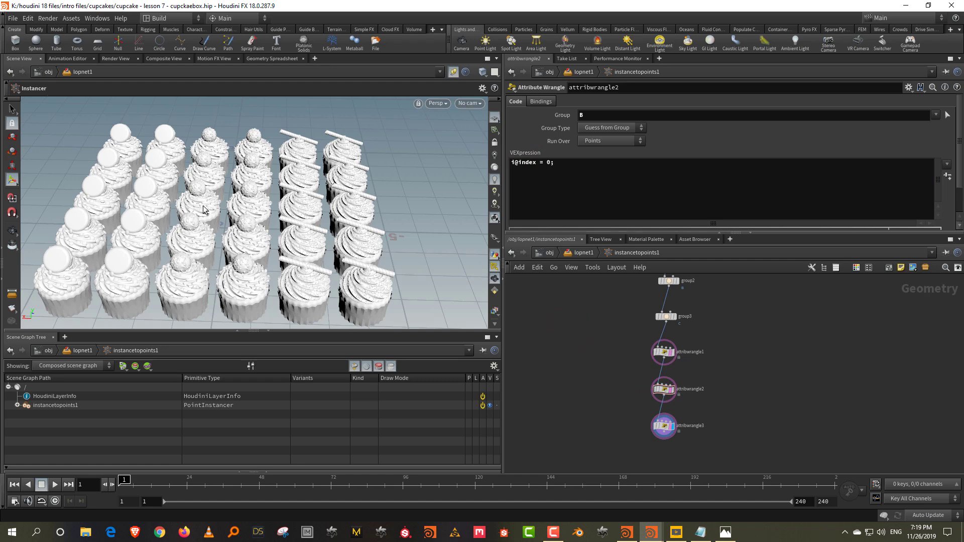
left_click(579, 256)
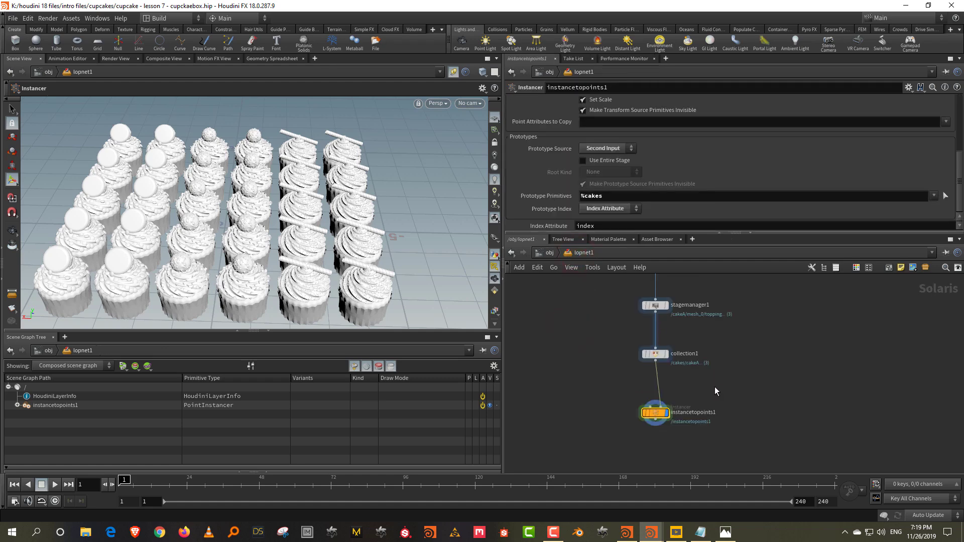
Add a SOP Import node importing /obj/cupcake_box/OUT_BOX
middle_click_drag(715, 387, 706, 347)
key("Tab")
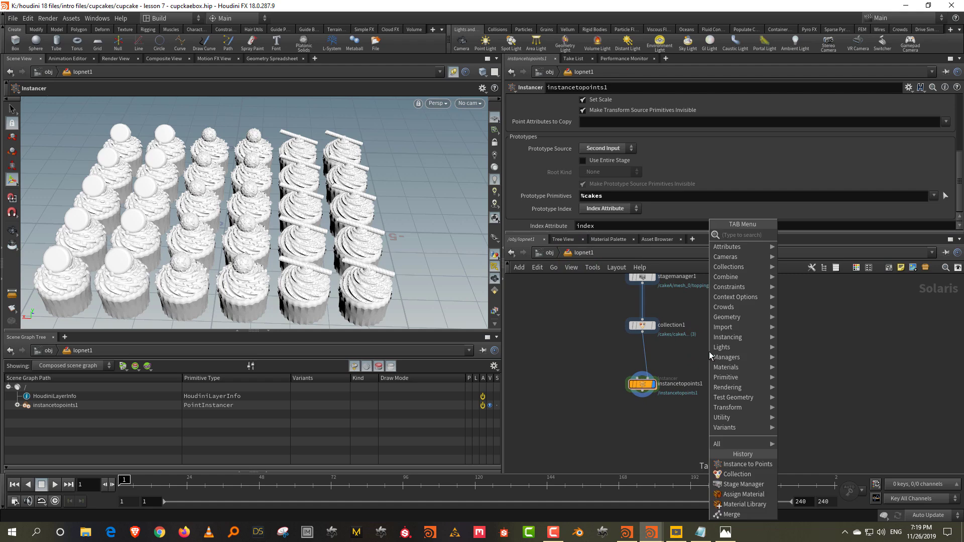
type("sop")
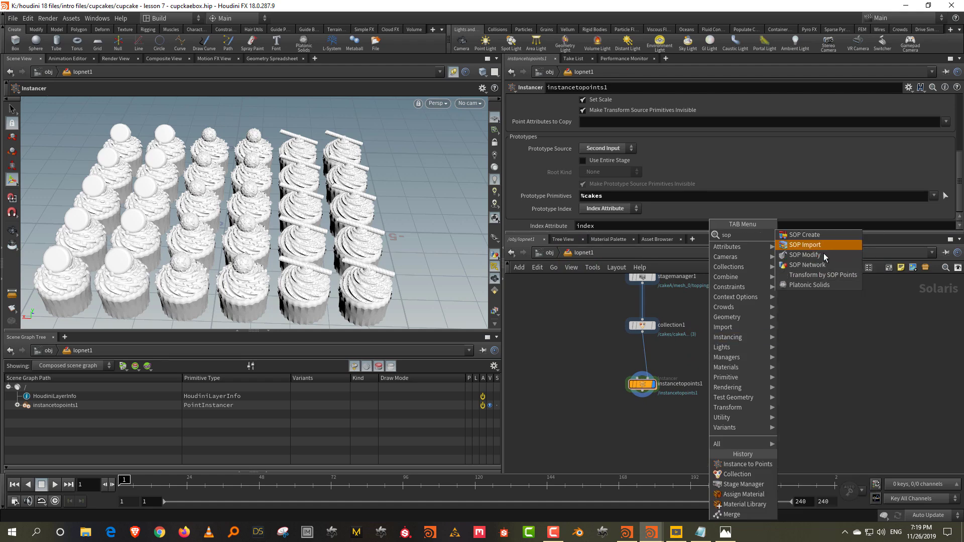
left_click(826, 243)
left_click(809, 362)
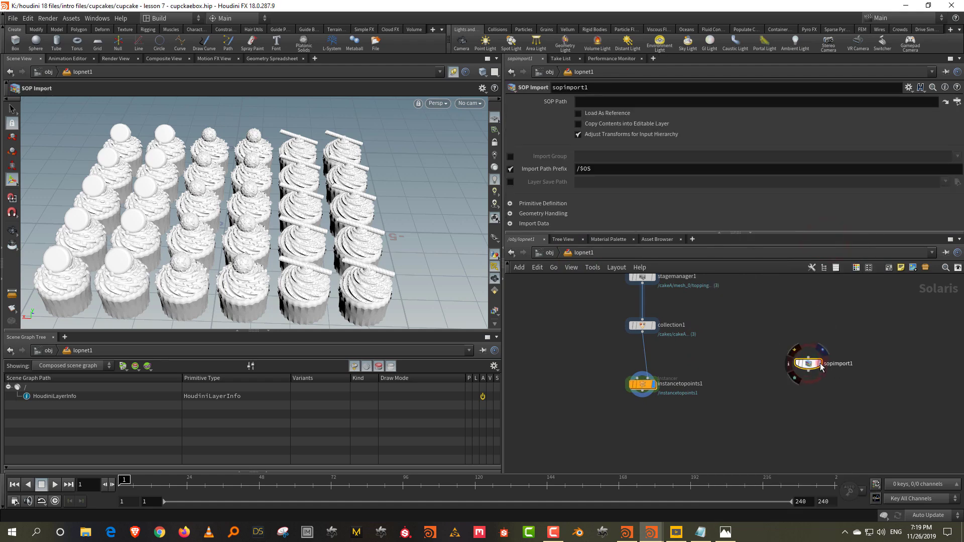
left_click(957, 103)
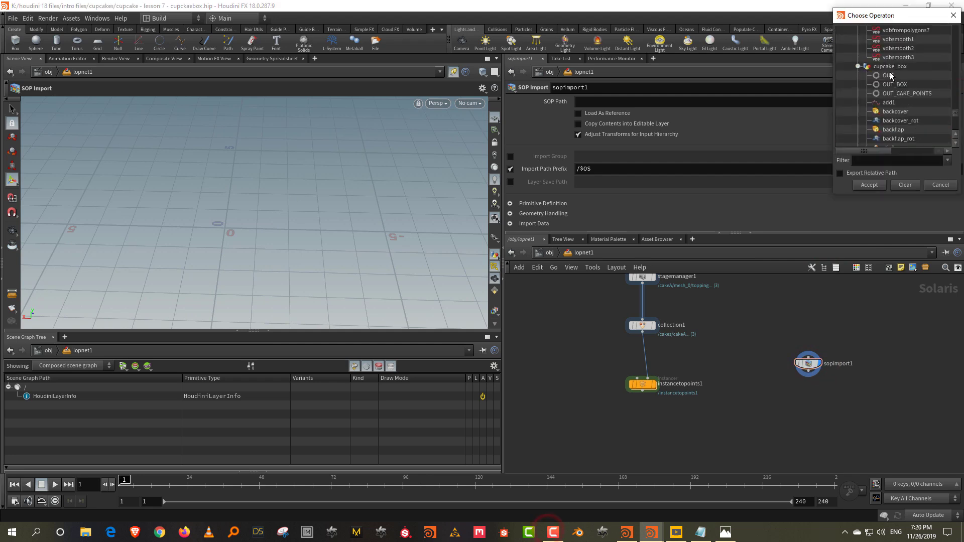
left_click(898, 85)
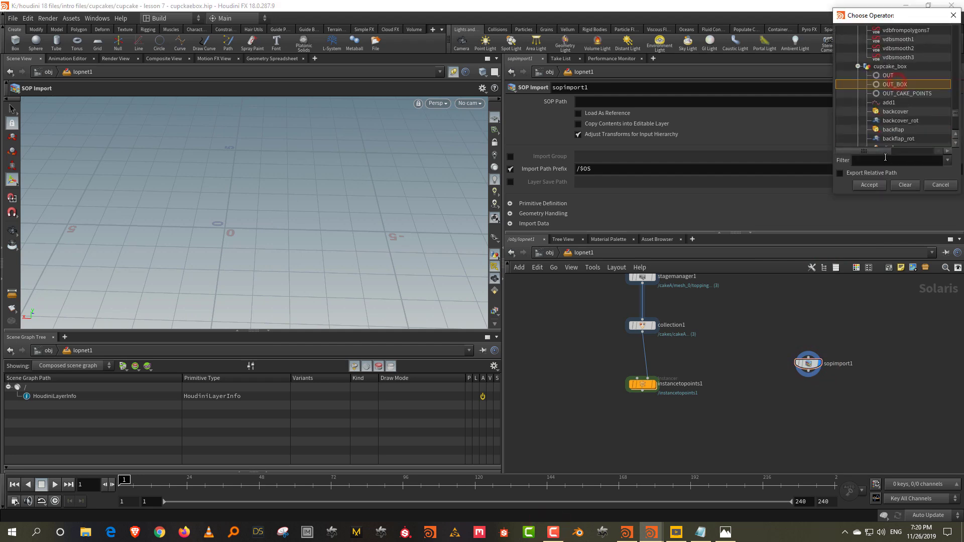
left_click(869, 185)
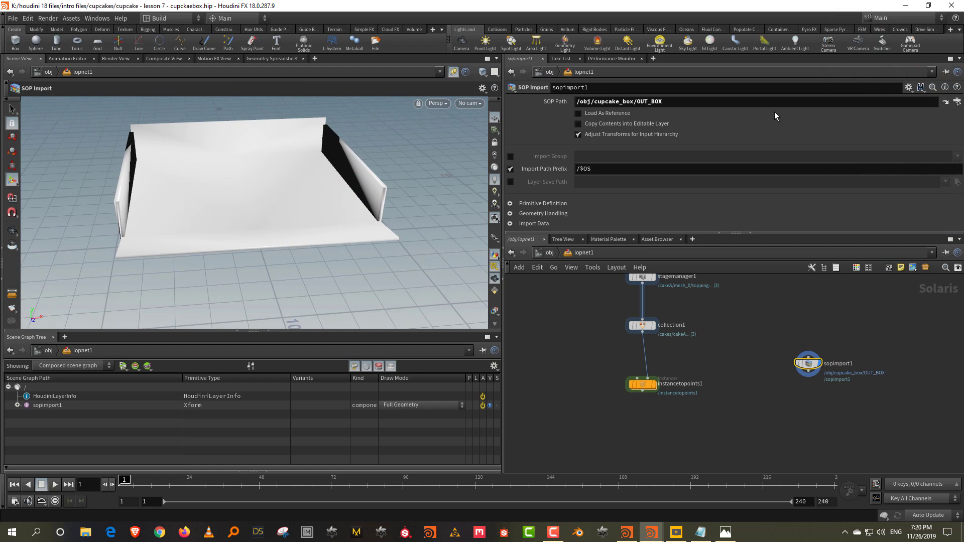
Insert a Normal node above OUT_BOX inside cupcake_box, then return to lopnet1
left_click(945, 102)
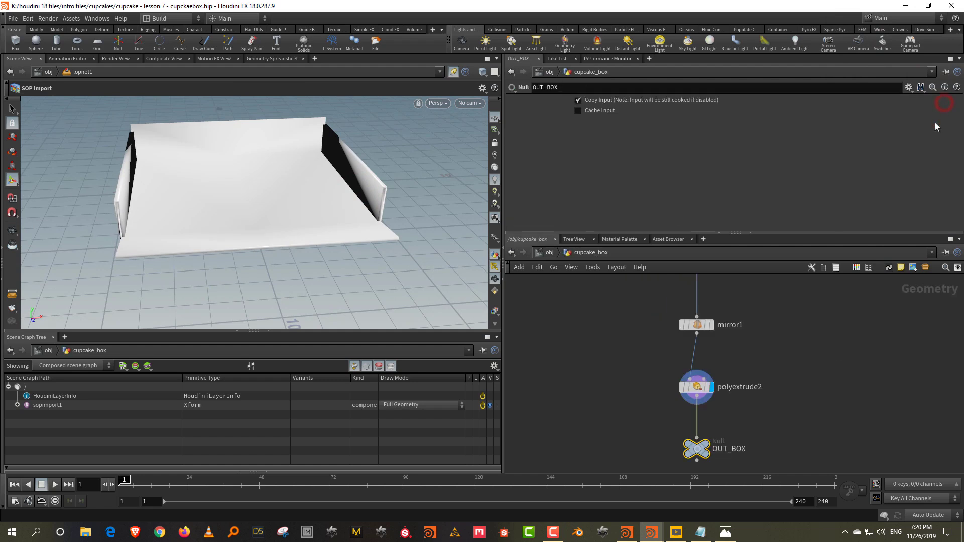
middle_click_drag(788, 386, 773, 336)
key("Tab")
type("nor")
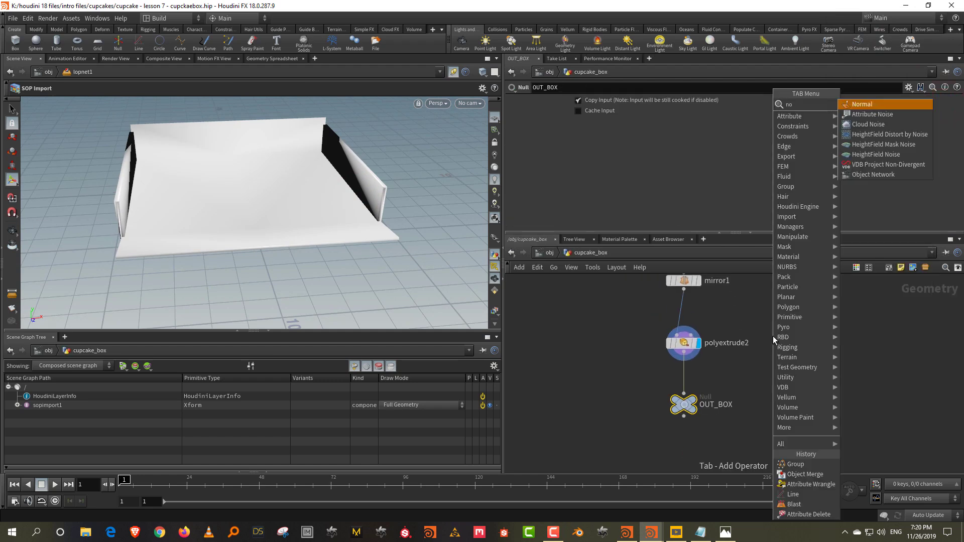
left_click(860, 105)
left_click(688, 376)
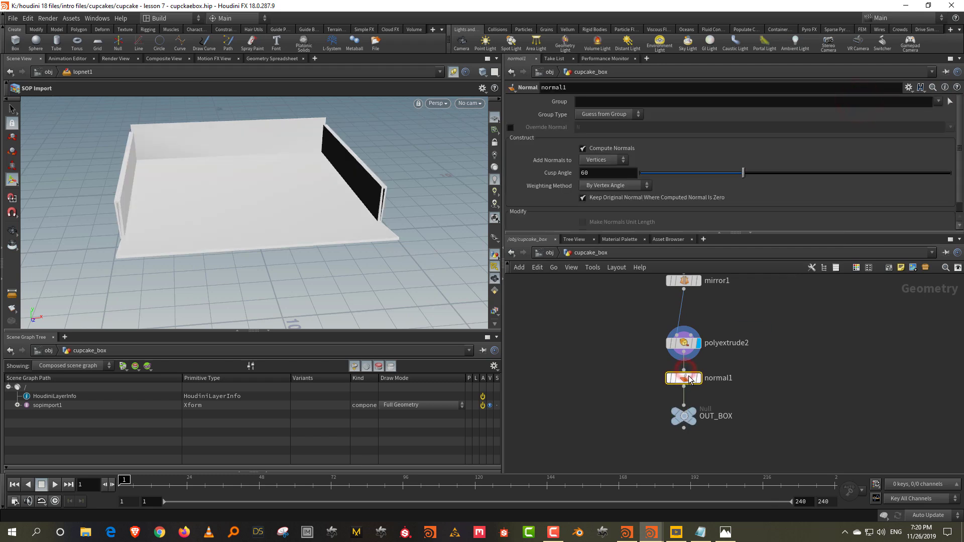
left_click(512, 253)
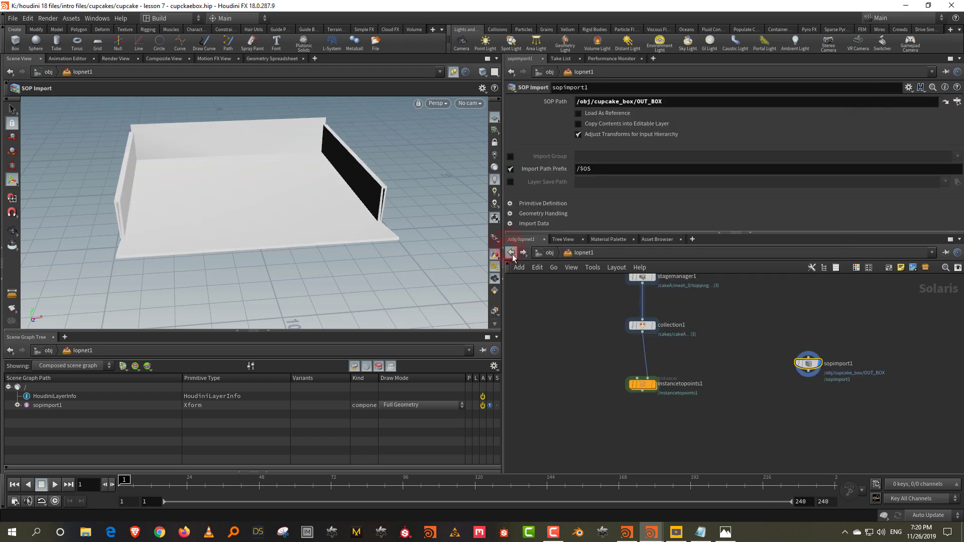
Try a Merge of instancetopoints1 and sopimport1, then delete it and move sopimport1 aside
key("Tab")
type("mer")
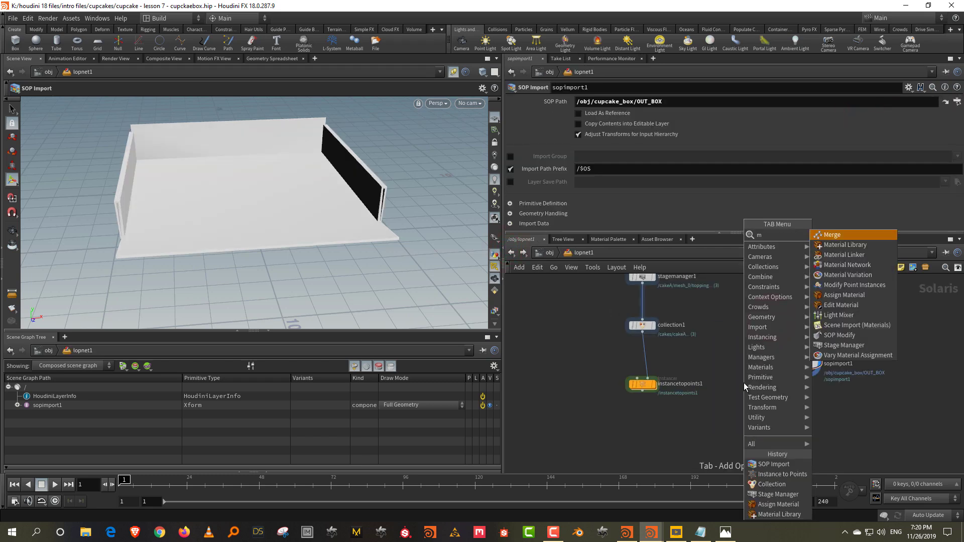
left_click(832, 235)
left_click(727, 459)
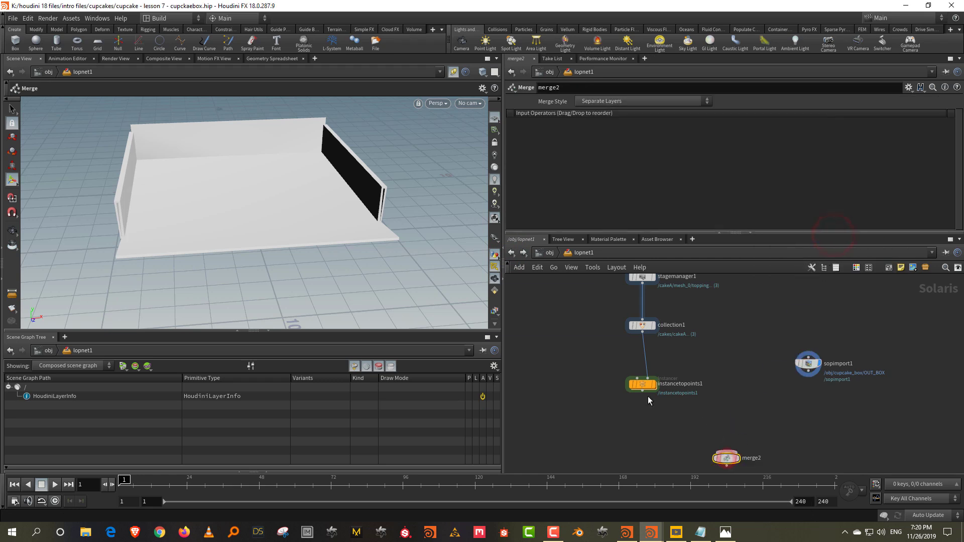
left_click_drag(643, 392, 726, 451)
left_click_drag(808, 376, 637, 378)
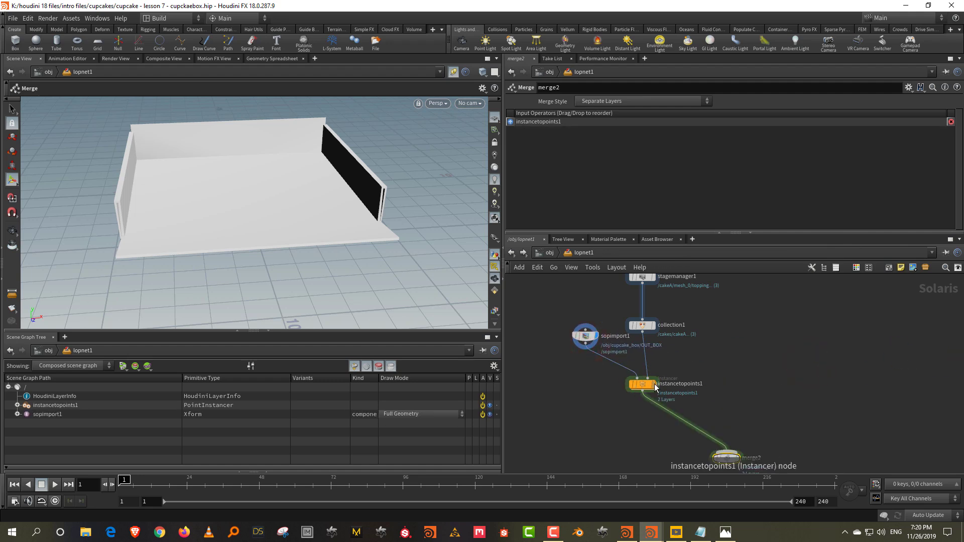
left_click(778, 424)
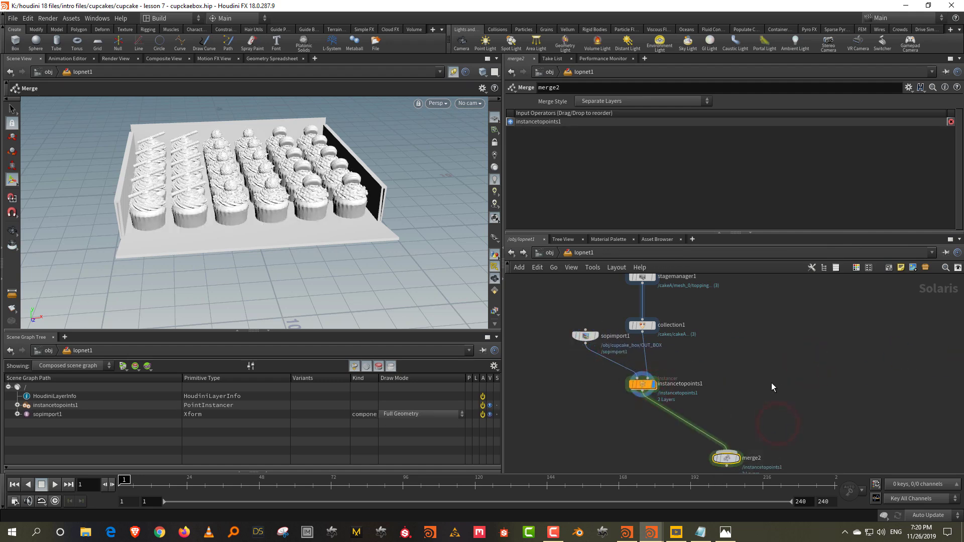
key("Delete")
mouse_move(318, 243)
left_mouse_down()
mouse_move(321, 264)
mouse_move(331, 241)
left_mouse_up()
left_click_drag(586, 336, 807, 348)
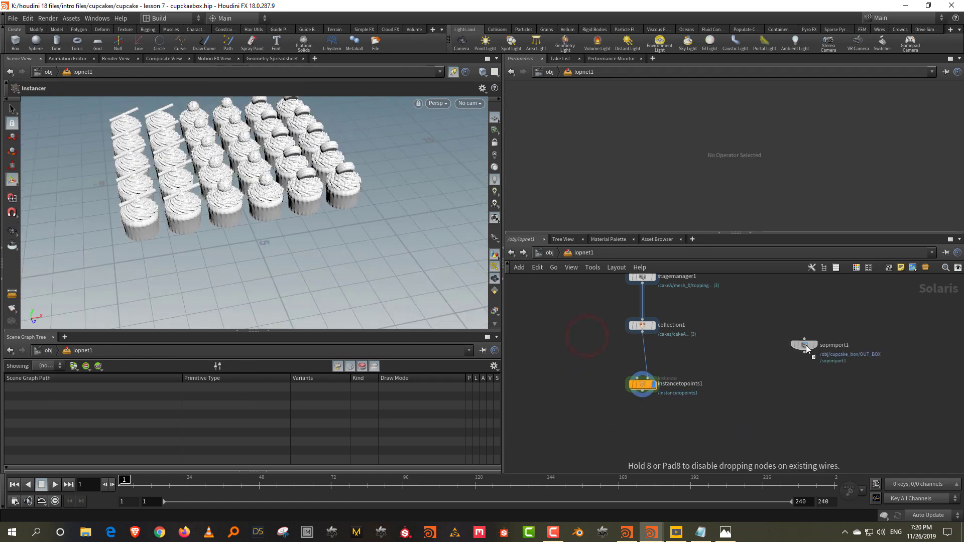
Add merge2 under instancetopoints1 and connect sopimport1 into it
key("Tab")
type("mer")
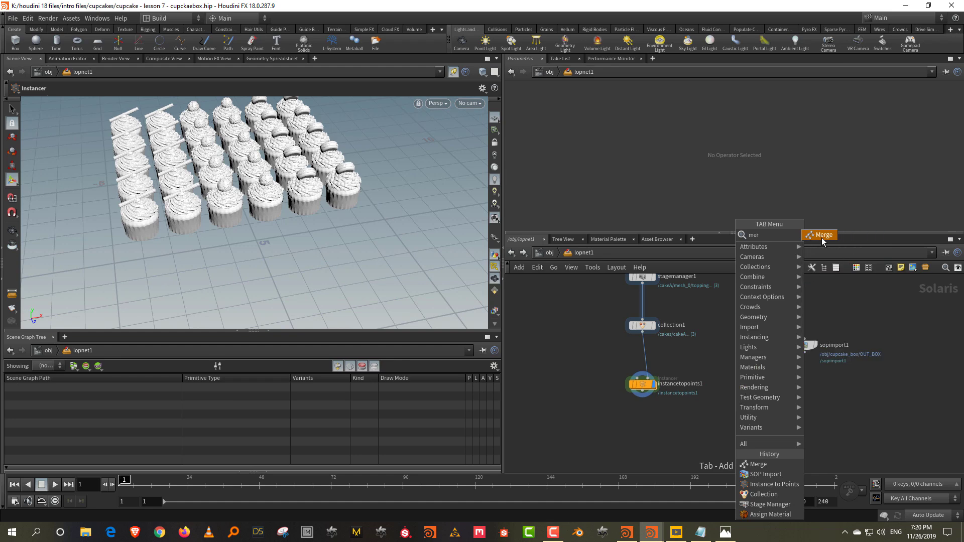
left_click(822, 237)
left_click(708, 432)
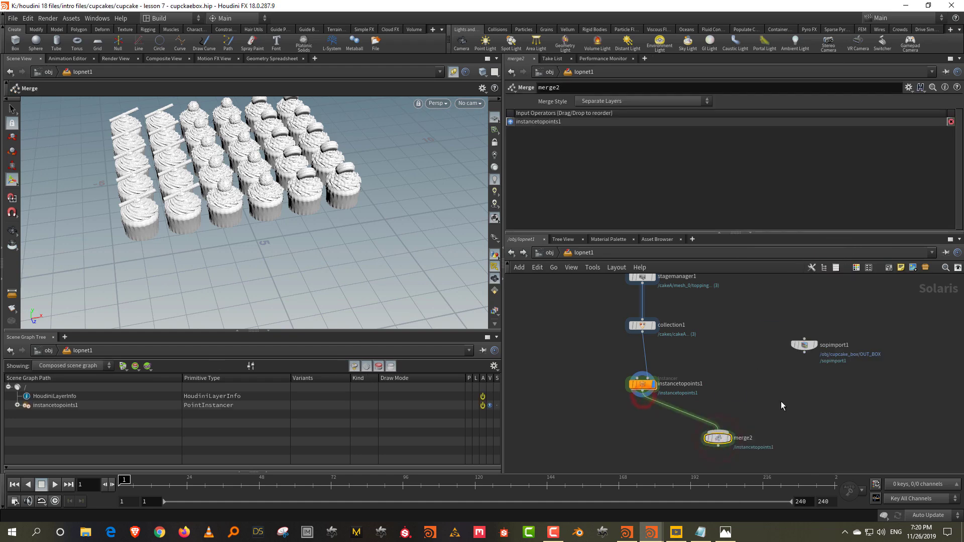
left_click_drag(805, 355, 718, 431)
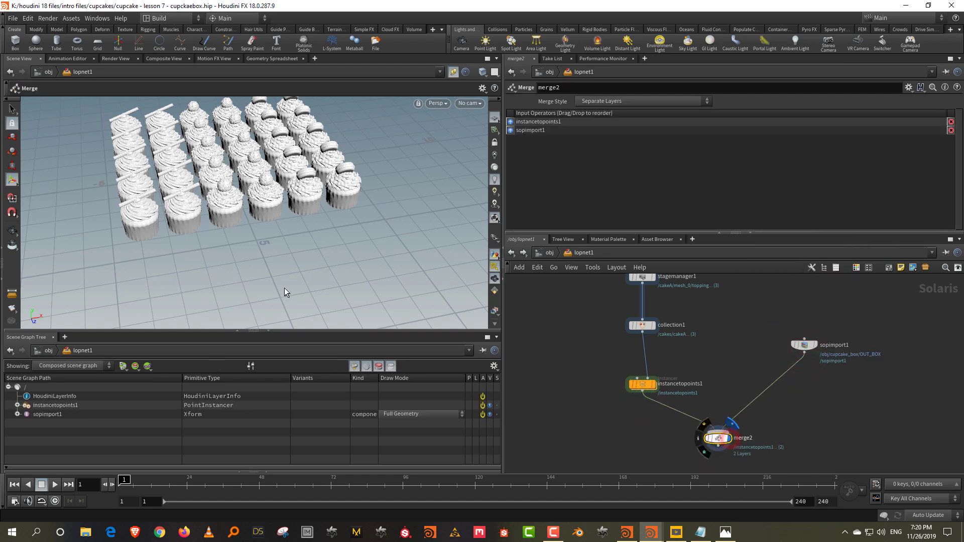
left_click_drag(277, 259, 76, 251)
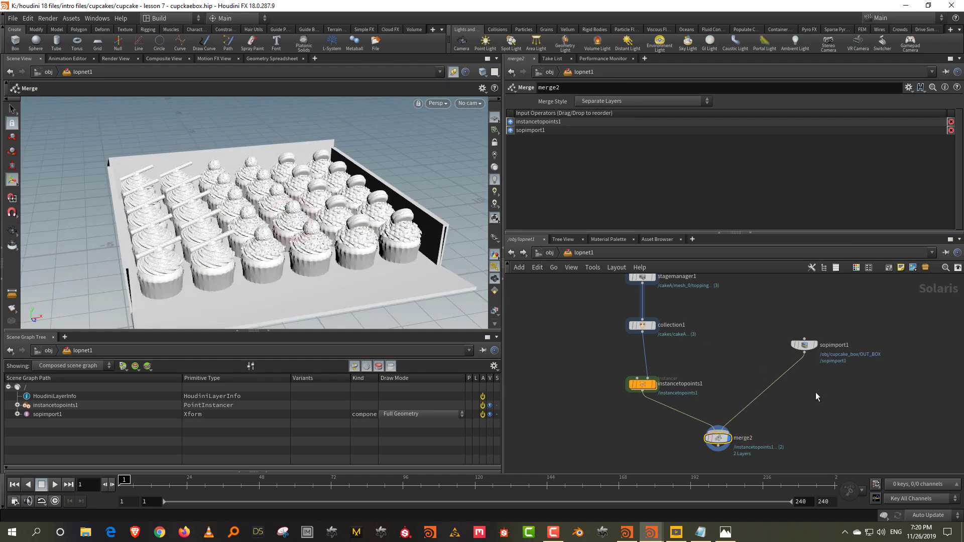
Insert a Transform between instancetopoints1 and merge2, raising the cupcakes about 0.095 in Y
middle_click_drag(818, 393, 795, 368)
key("Tab")
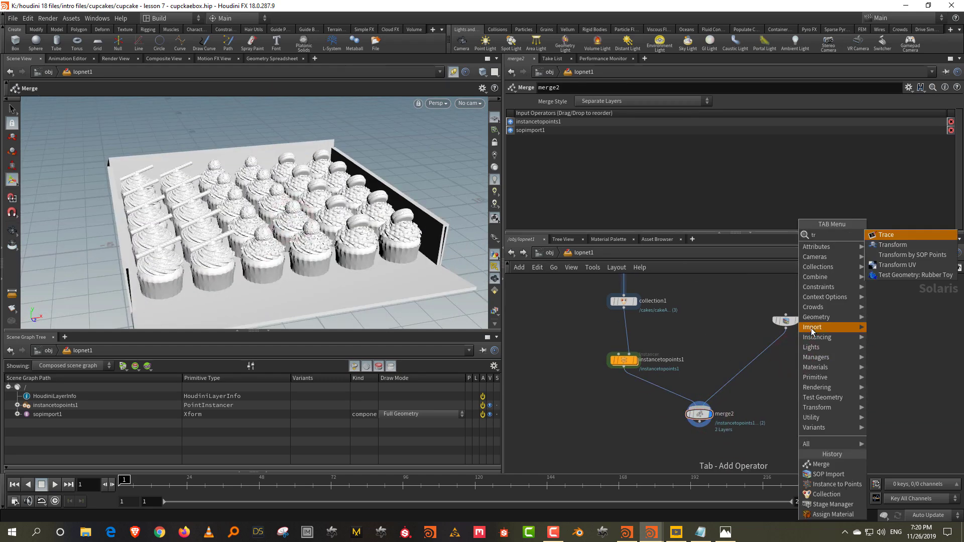
left_click_drag(743, 300, 807, 338)
key("Tab")
type("transform")
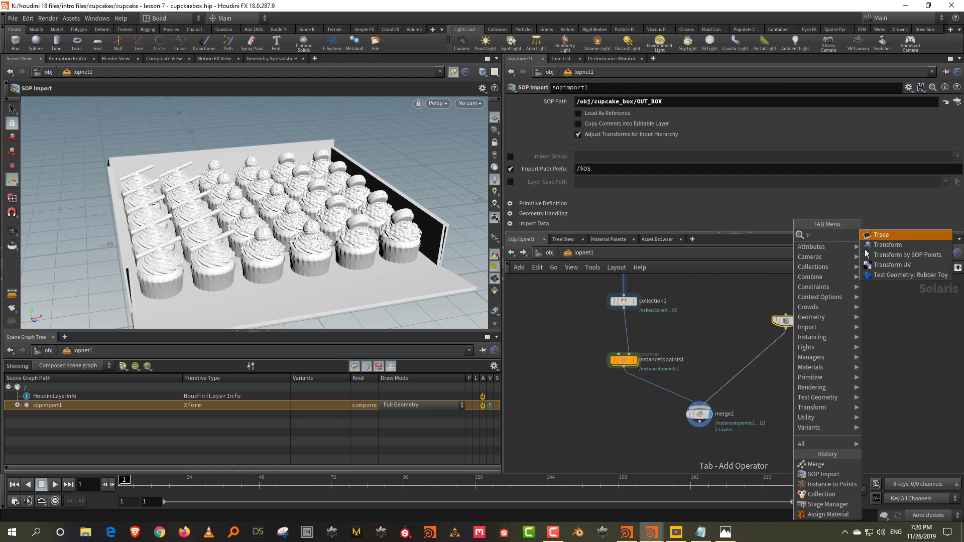
key("Return")
left_click(668, 389)
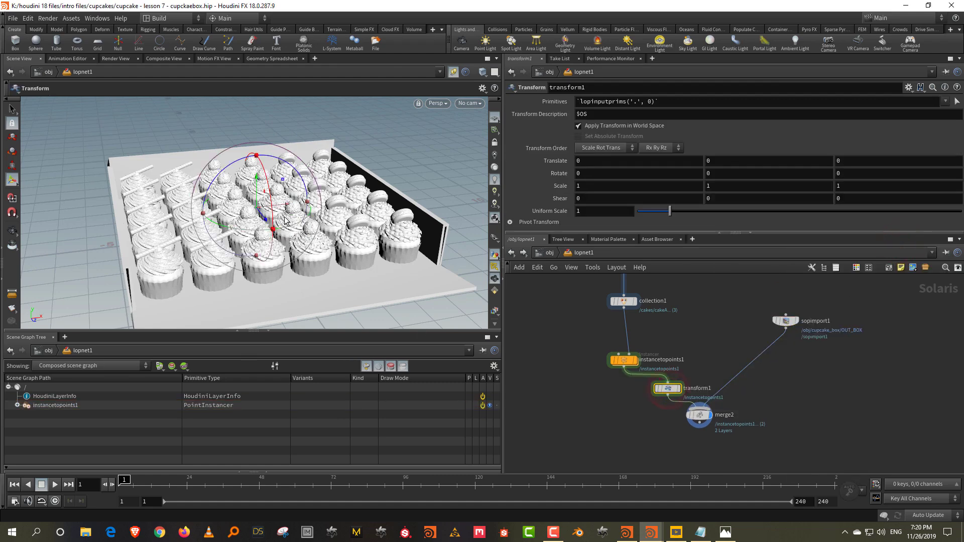
left_click_drag(256, 192, 256, 190)
key("Tab")
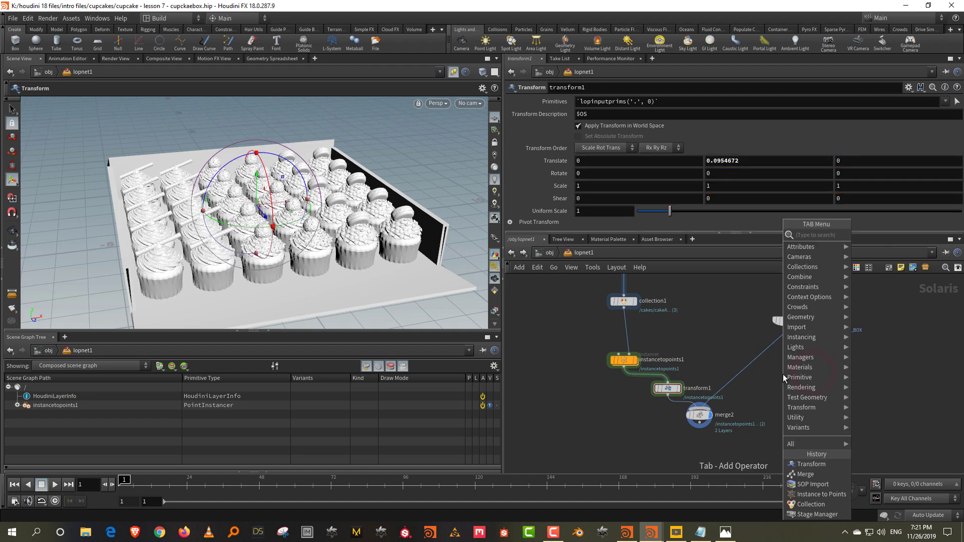
Rename sopimport1 to cakebox and insert a Material Library between it and merge2
type("mater")
key("Return")
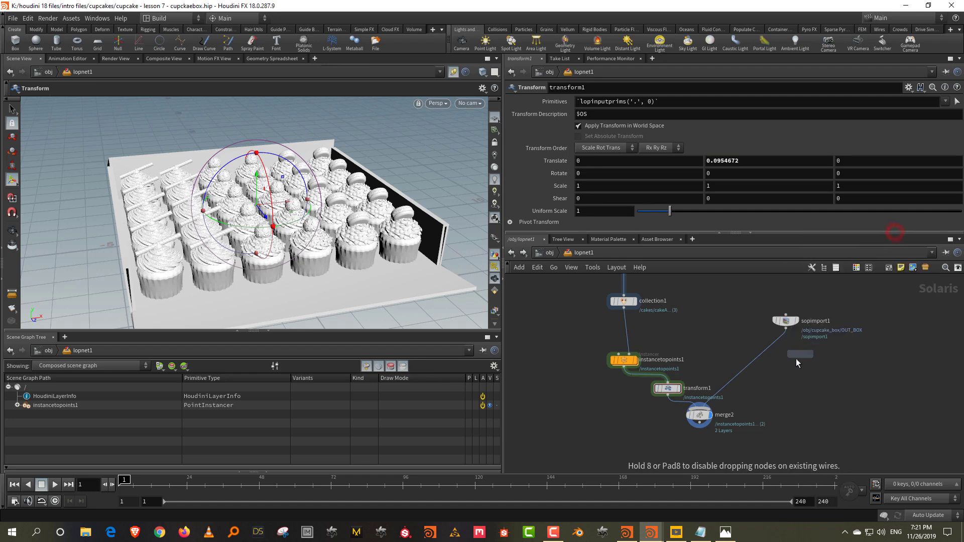
left_click(796, 380)
double_click(814, 322)
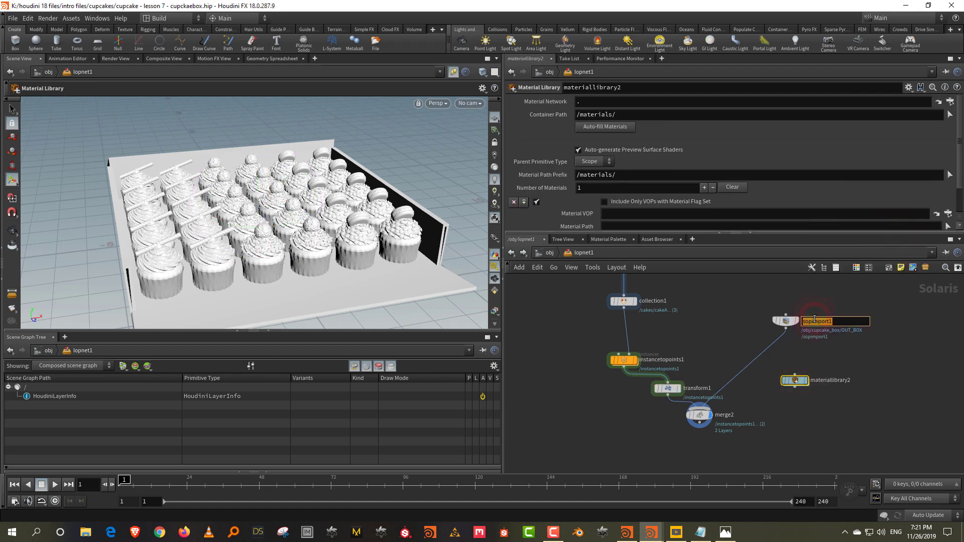
type("cakebox")
key("Return")
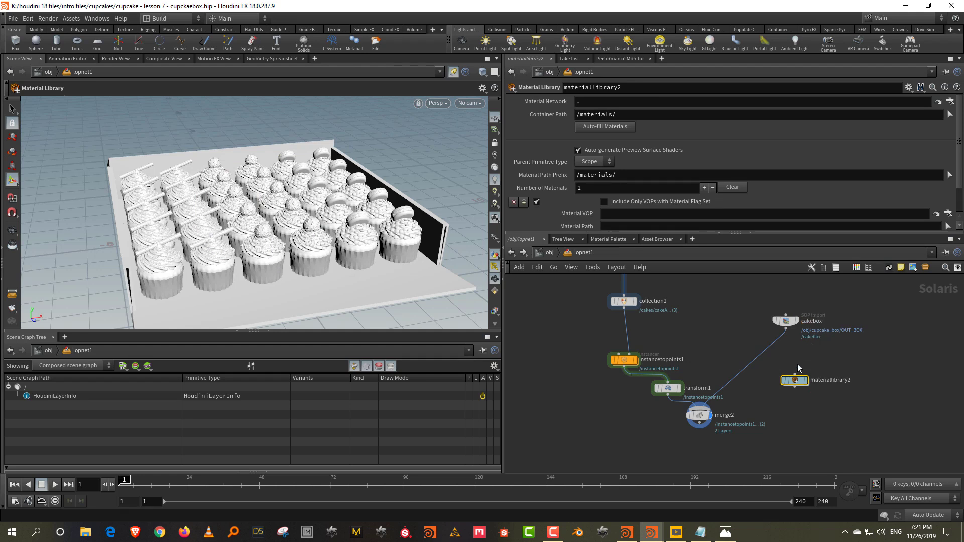
left_click_drag(795, 380, 790, 351)
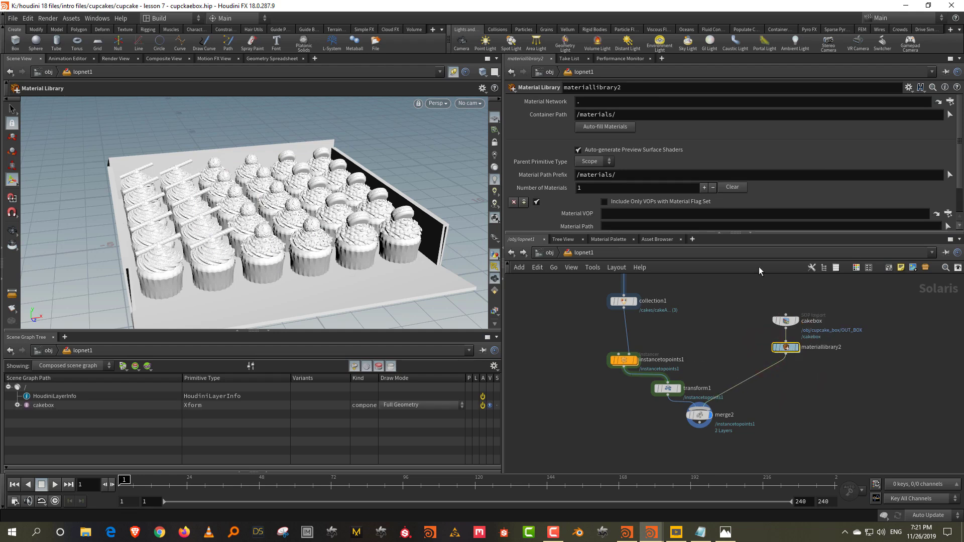
Inside the material library, add a Principled Shader named box
left_click(17, 404)
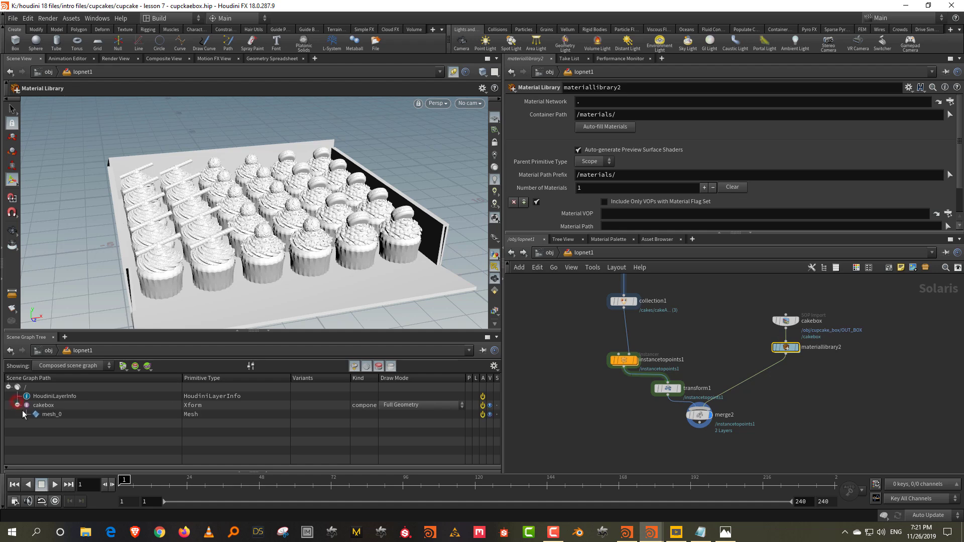
double_click(786, 348)
key("Tab")
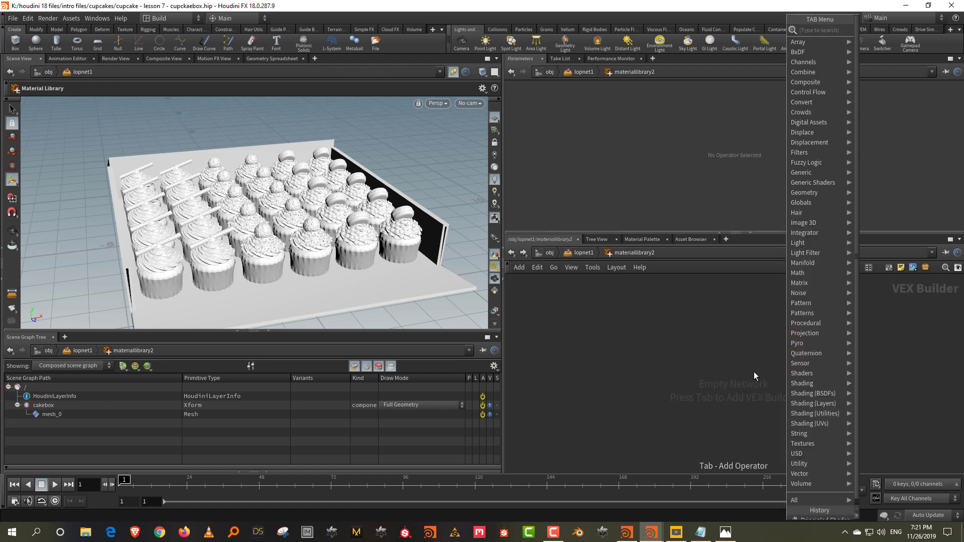
type("principled")
key("Return")
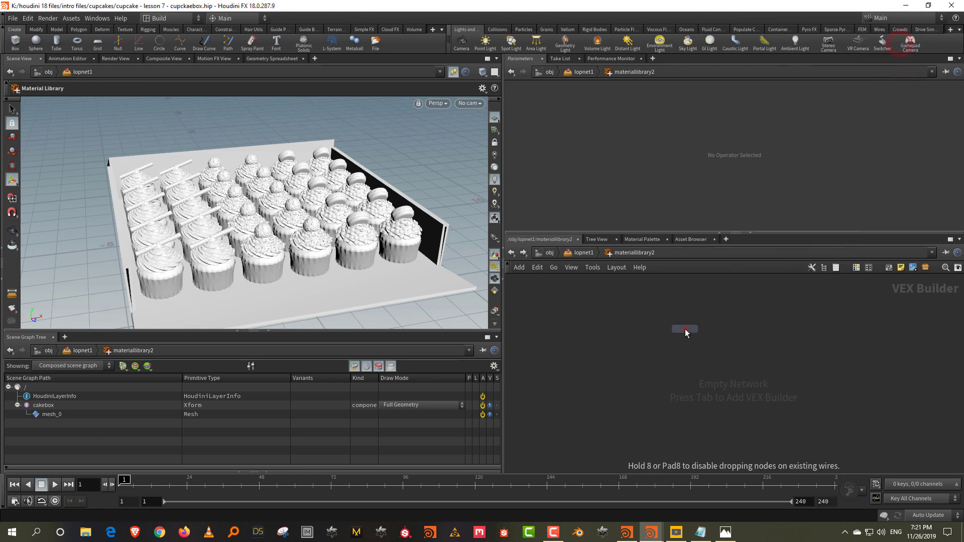
left_click(686, 333)
double_click(696, 318)
type("box")
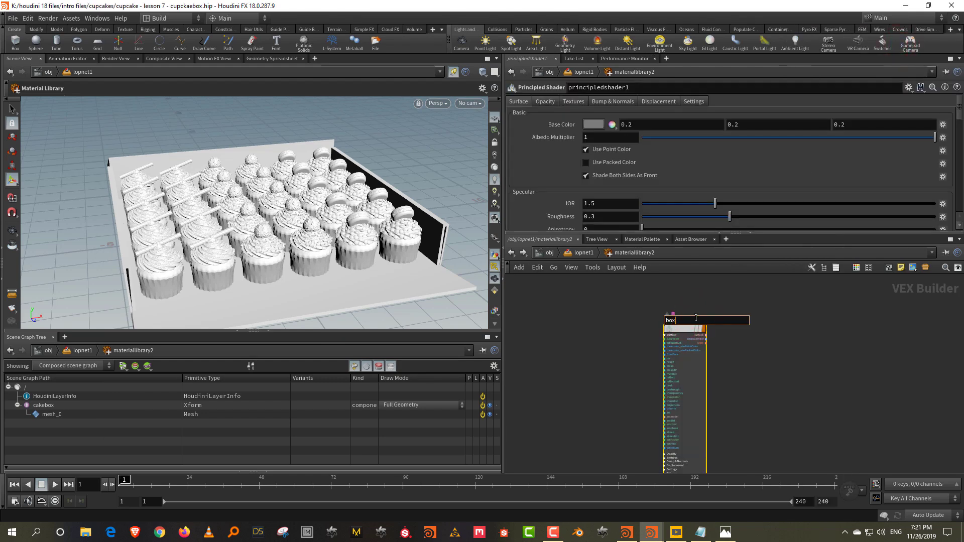
key("Return")
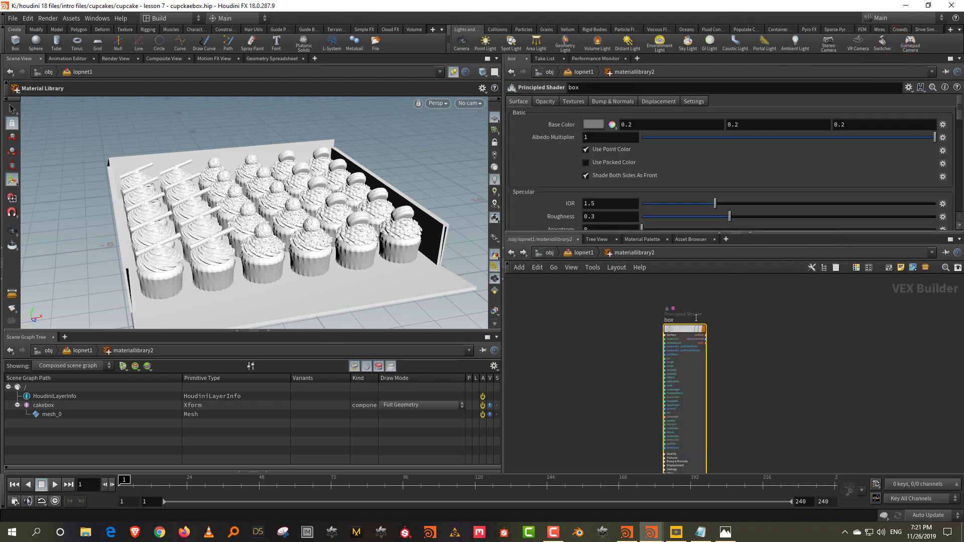
Back in lopnet1, add an Assign Material node
left_click(577, 253)
key("Tab")
type("ass")
left_click(777, 235)
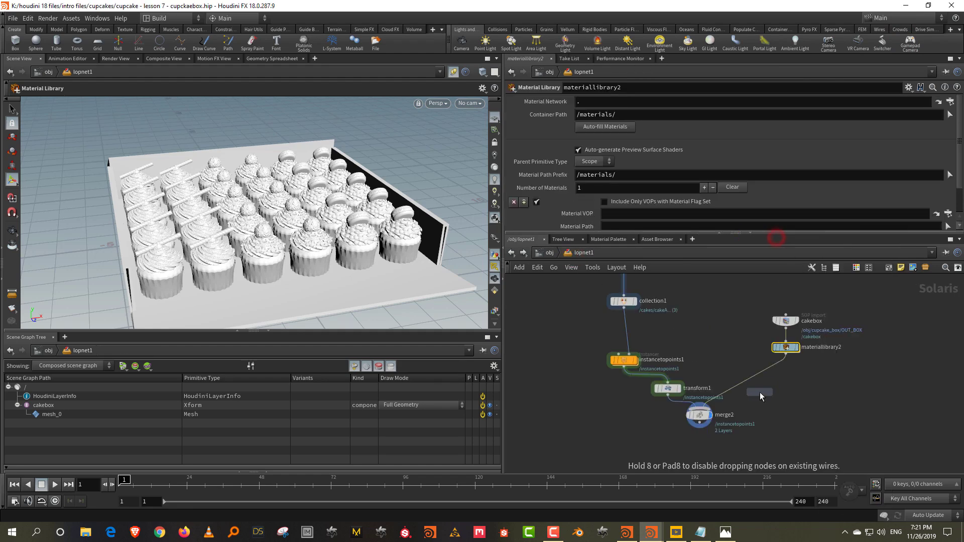
Bind /materials/box to /cakebox/mesh_0 in assignmaterial2, then go inside materiallibrary2
left_click(759, 374)
left_click_drag(749, 336, 842, 402)
left_click(605, 126)
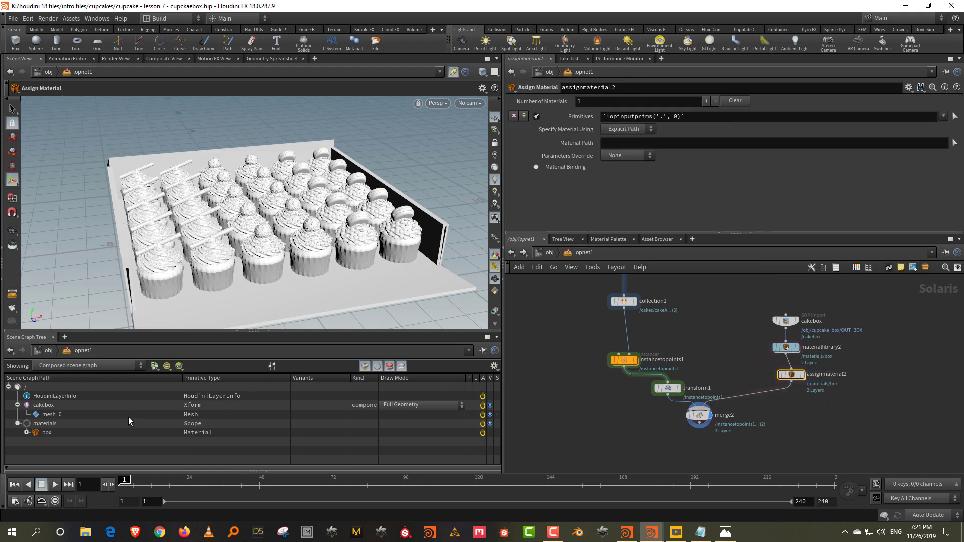
left_click_drag(50, 414, 706, 118)
left_click_drag(34, 435, 347, 369)
left_click_drag(706, 140, 706, 141)
left_click(719, 323)
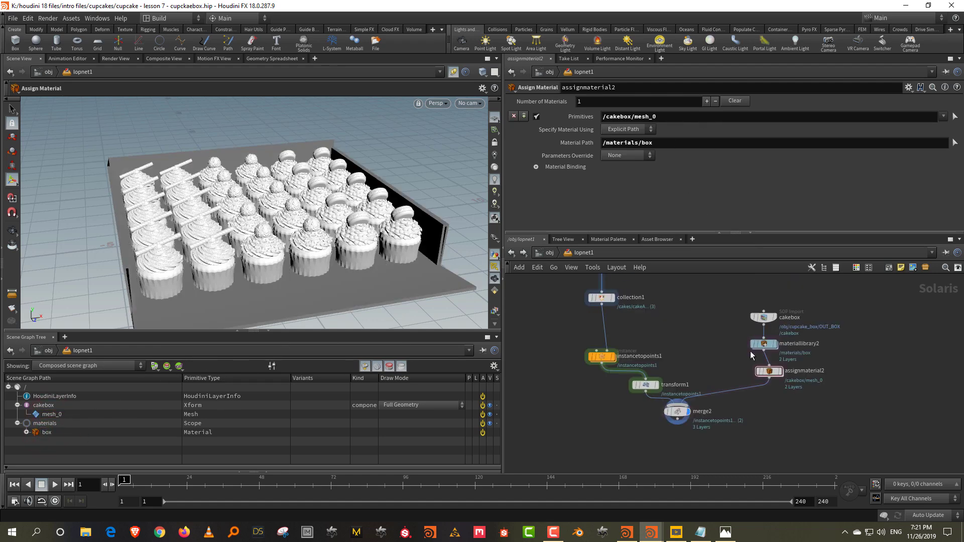
double_click(766, 346)
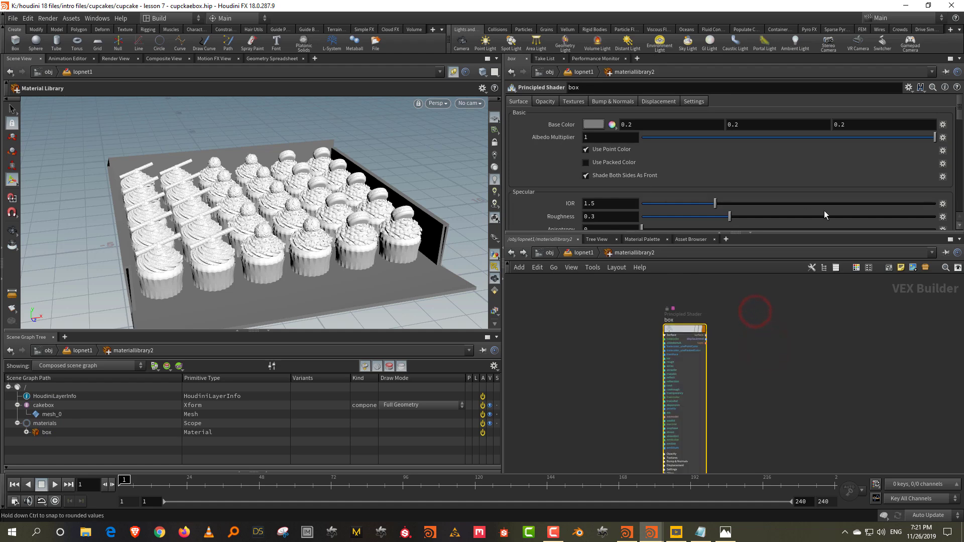
Raise the box material's roughness and set its base colour to beige (V 0.799, H 29, S 0.291)
left_click(892, 217)
left_click(589, 126)
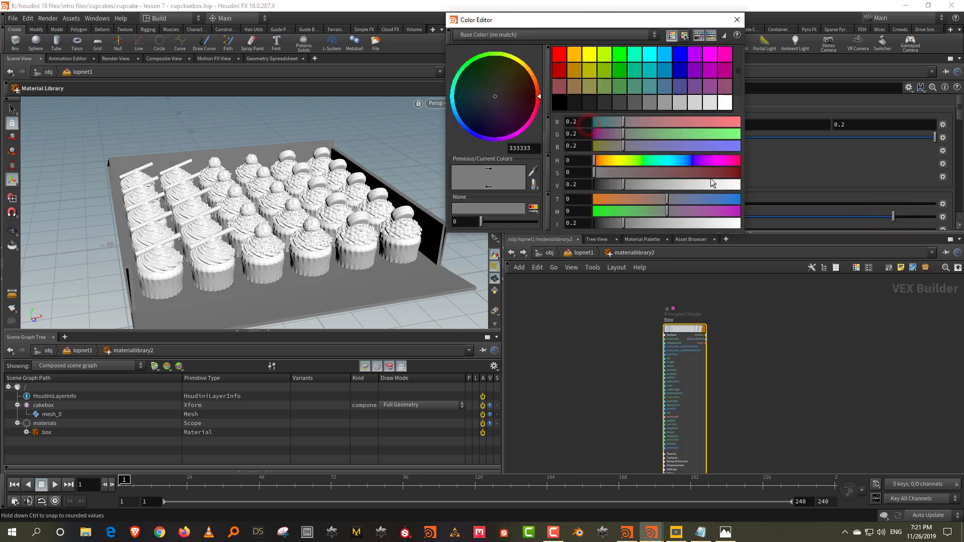
left_click(710, 184)
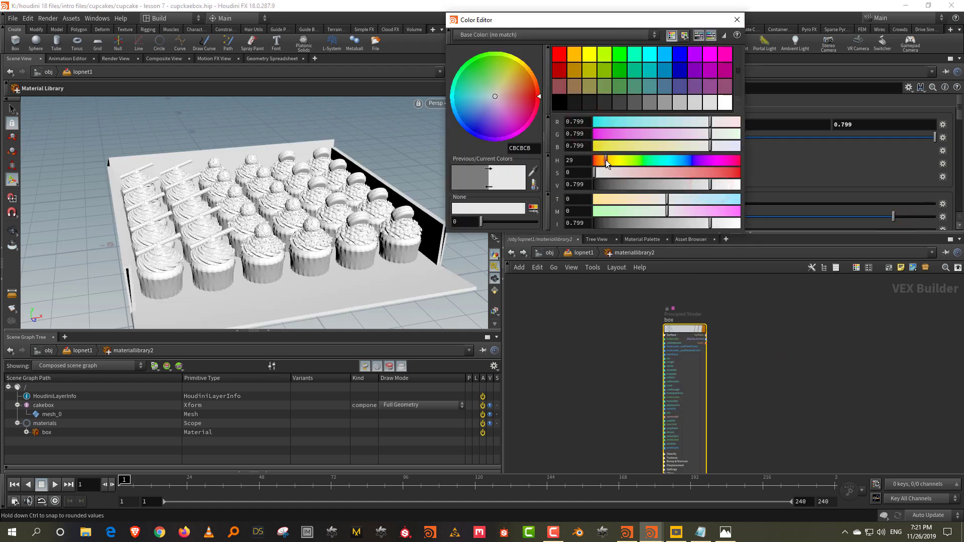
left_click(605, 159)
left_click(637, 172)
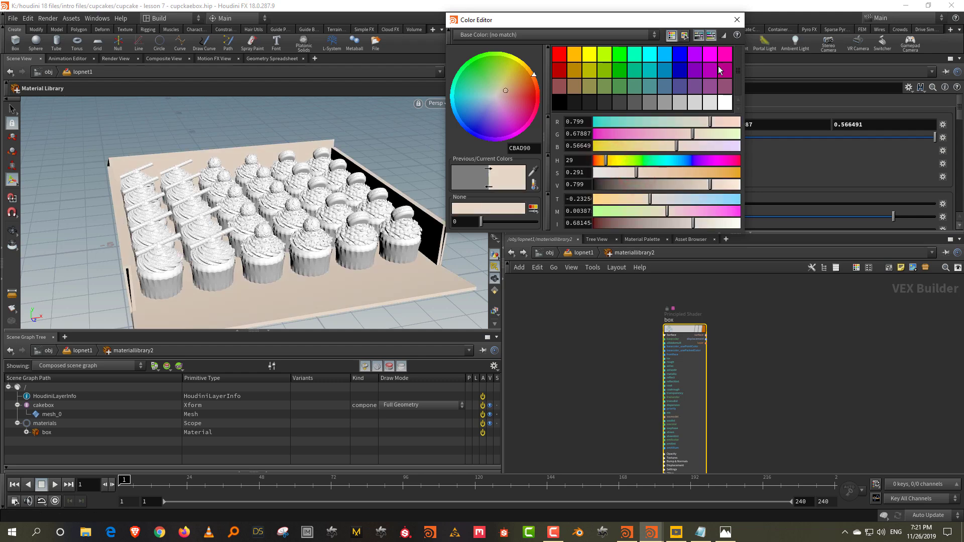
left_click(583, 252)
Return to lopnet1 and orbit the view around the cupcake box
left_click(685, 299)
left_click_drag(363, 227, 276, 201)
middle_click_drag(725, 409, 734, 366)
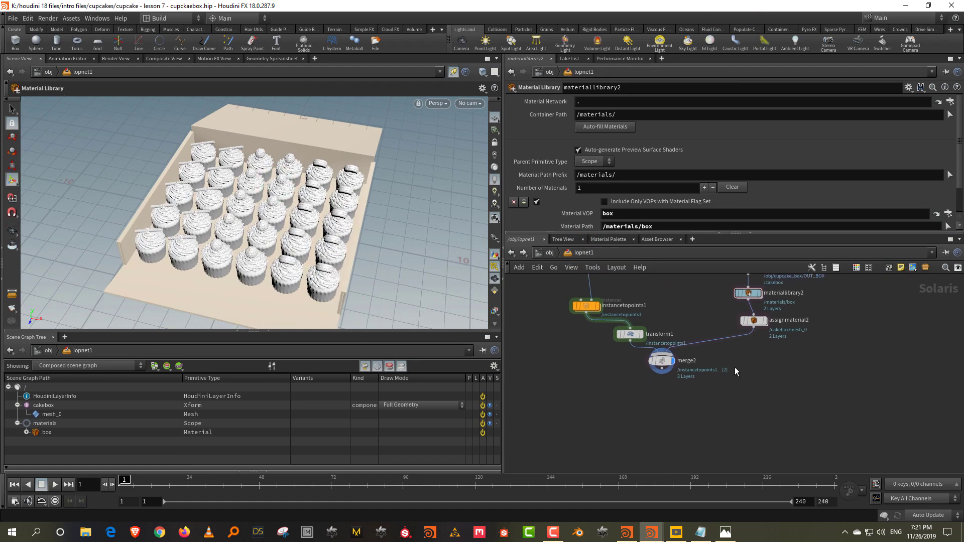
key("Tab")
Add grid1 wired from merge2, set its Size to 49, and inspect it from low and top views
type("gri")
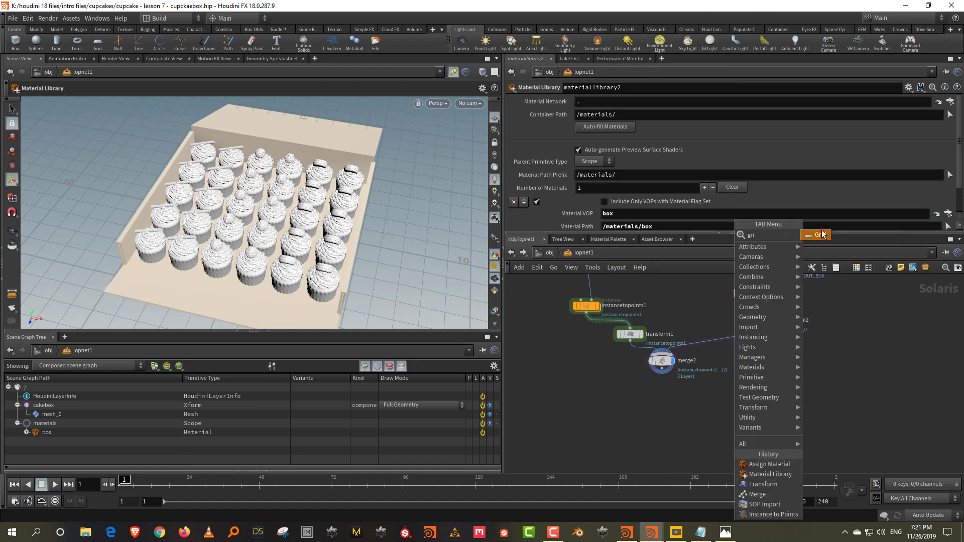
left_click(824, 235)
left_click(662, 405)
left_click(662, 401)
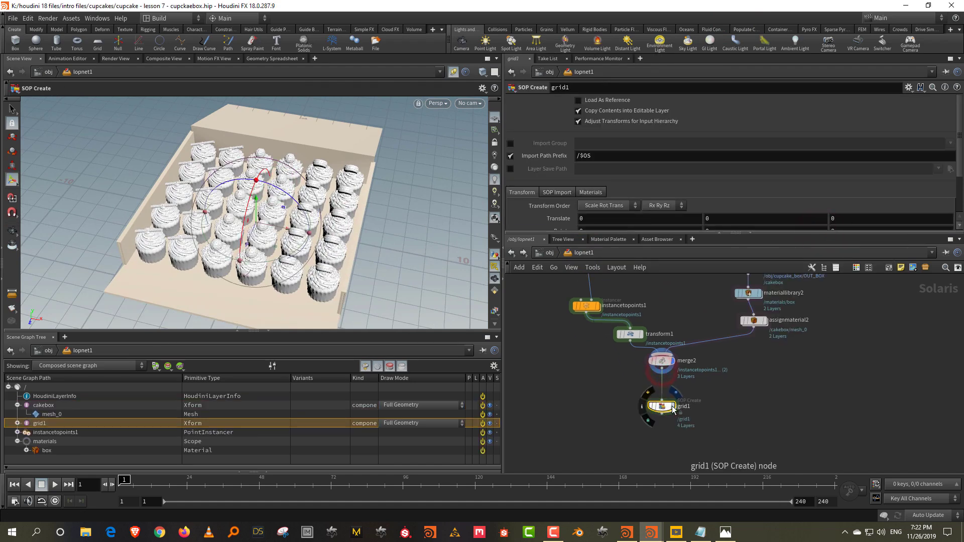
double_click(663, 407)
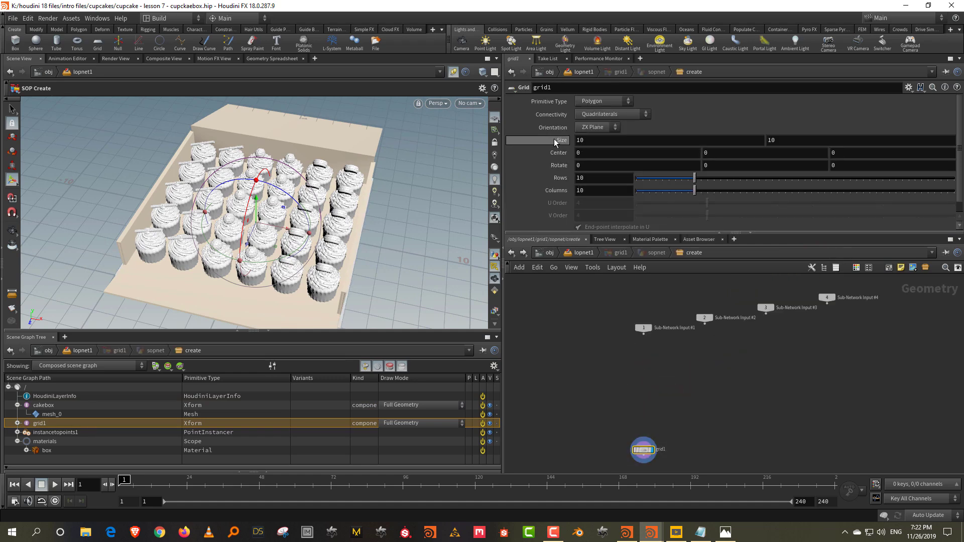
middle_click_drag(554, 139, 728, 119)
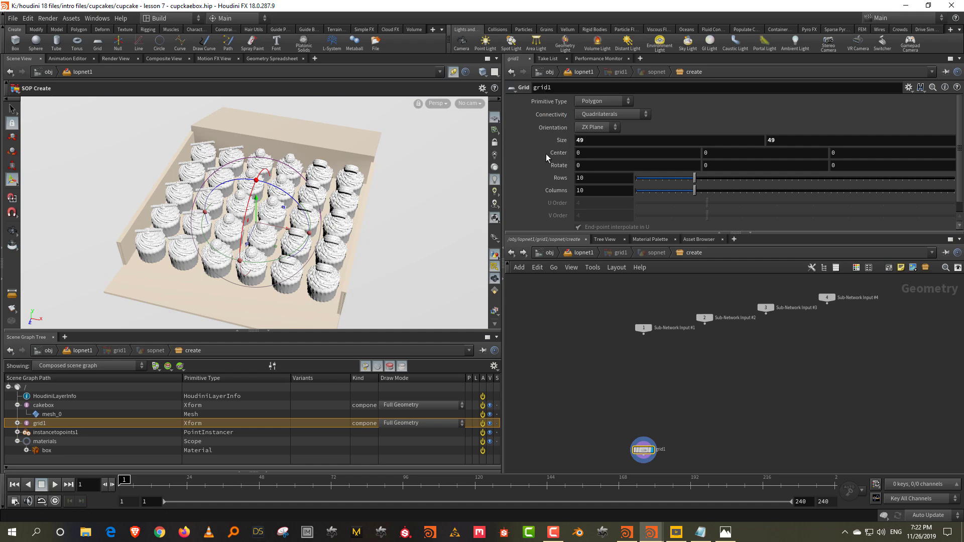
key("u")
left_click_drag(300, 249, 271, 323)
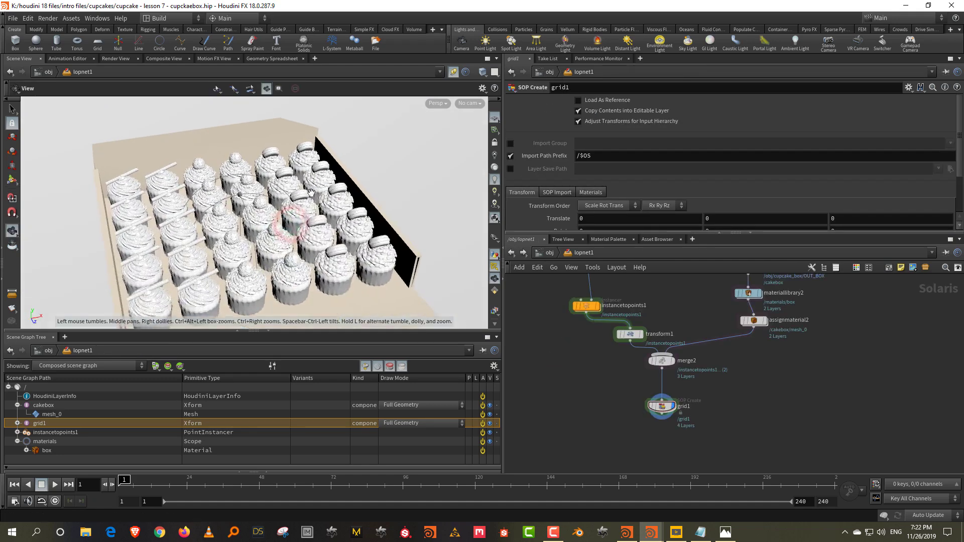
left_click_drag(299, 220, 283, 200)
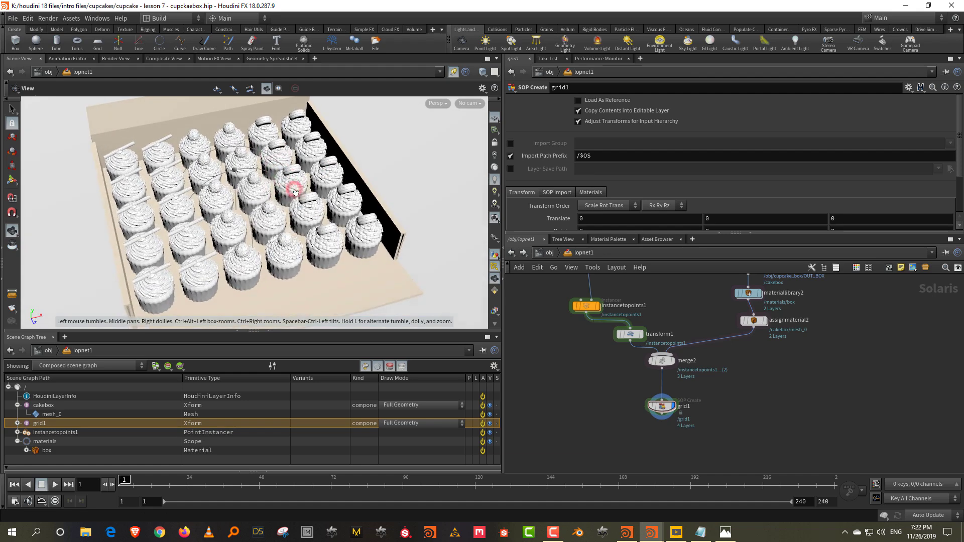
scroll(286, 199, "up", 3)
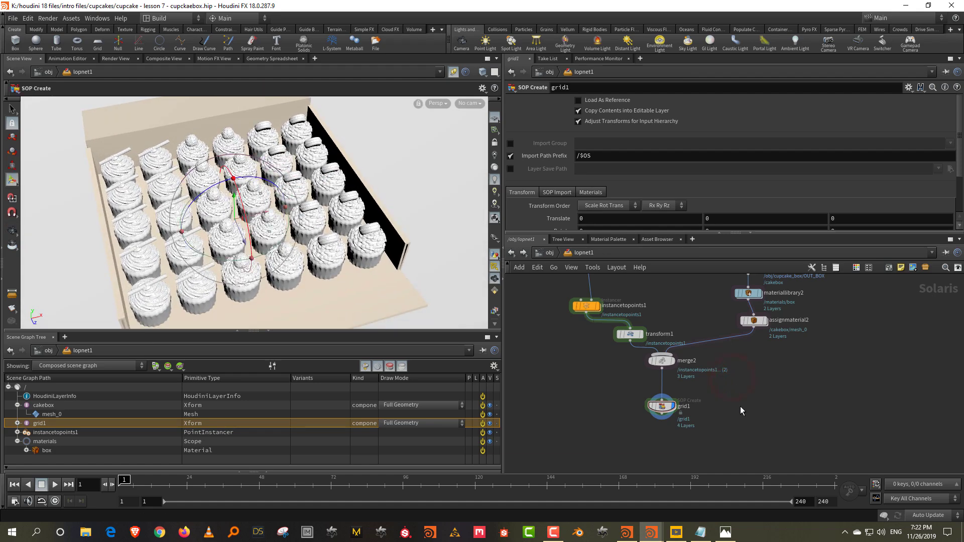
Add a Dome Light after grid1 using veranda_1k.hdr as its texture
key("Tab")
type("dom")
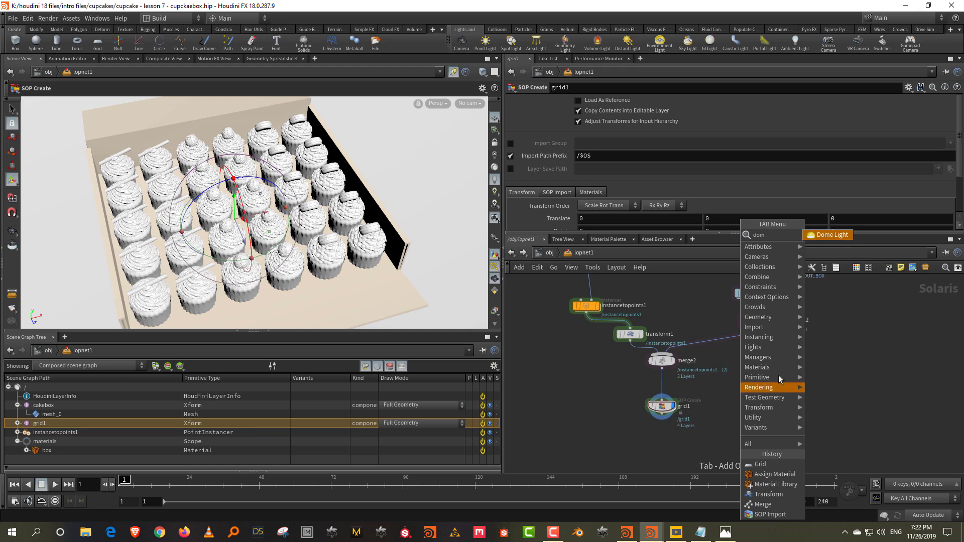
left_click(833, 234)
left_click(659, 423)
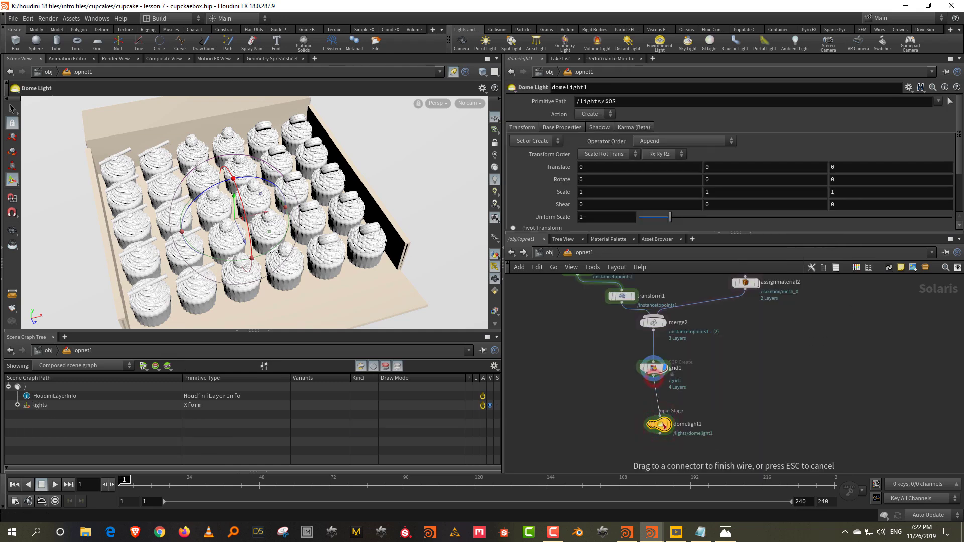
left_click(723, 403)
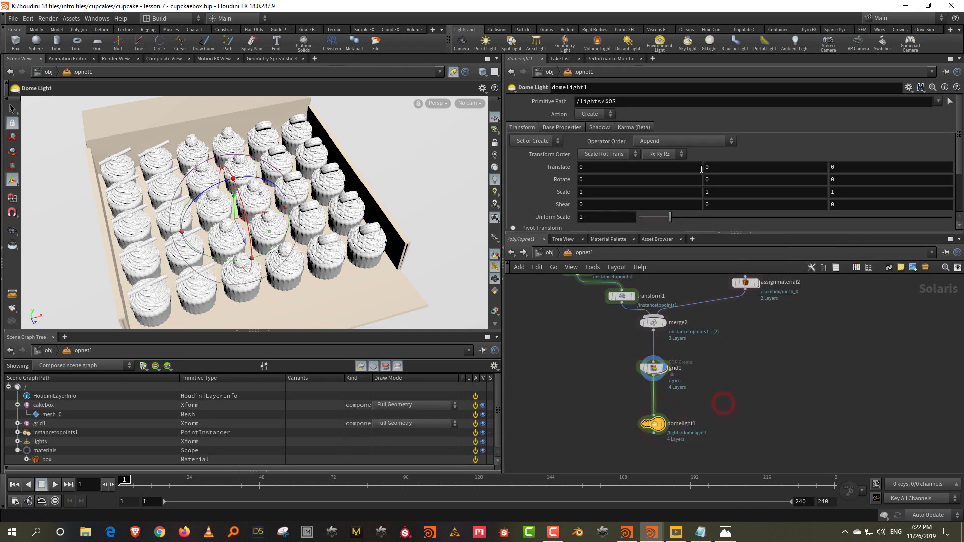
left_click(553, 127)
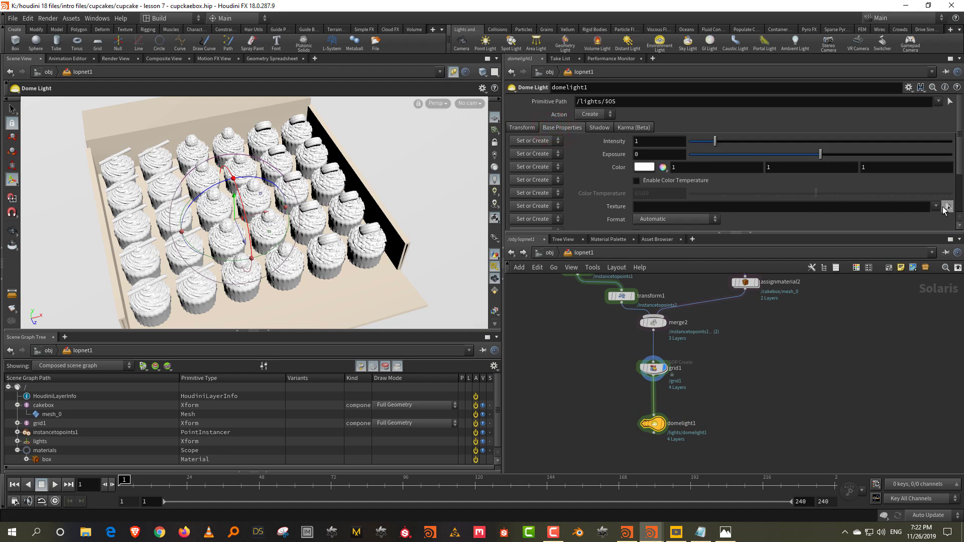
left_click(936, 206)
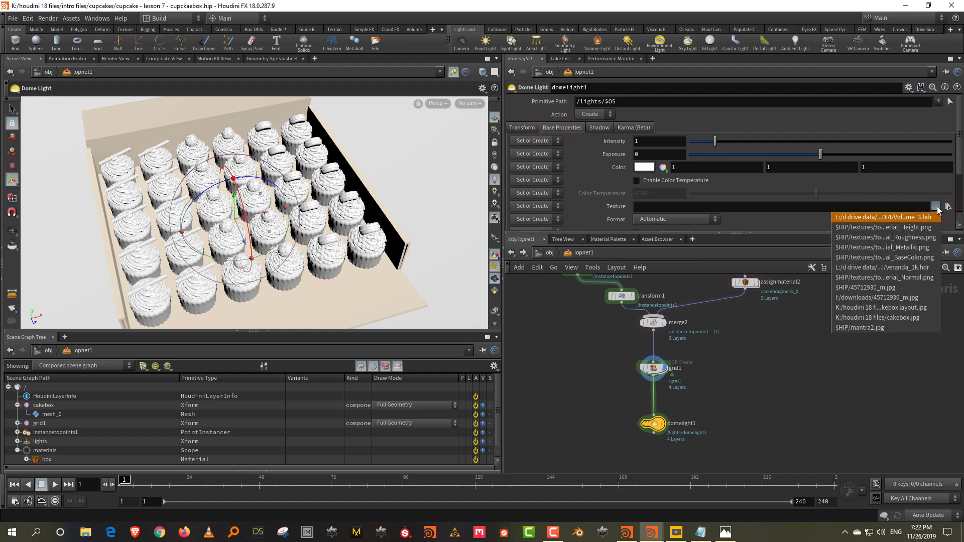
left_click(924, 267)
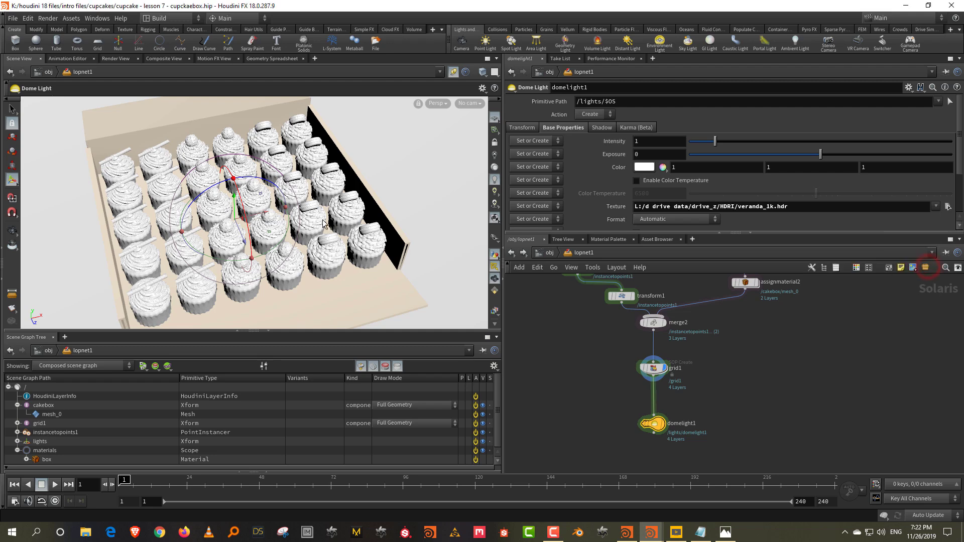
Display the dome light, rotate its environment lighting, and bring up the viewport display options
left_click(495, 205)
left_click(714, 402)
left_click(655, 427)
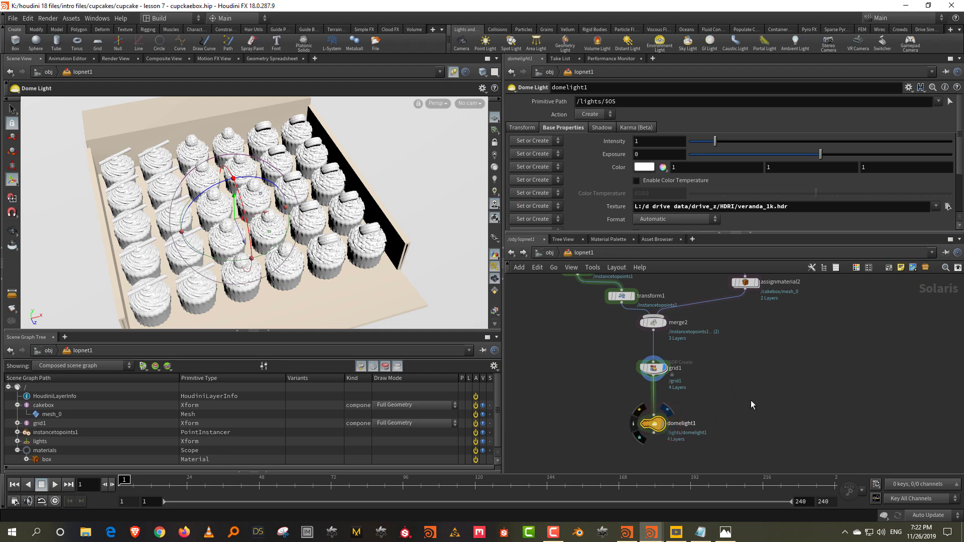
key("r")
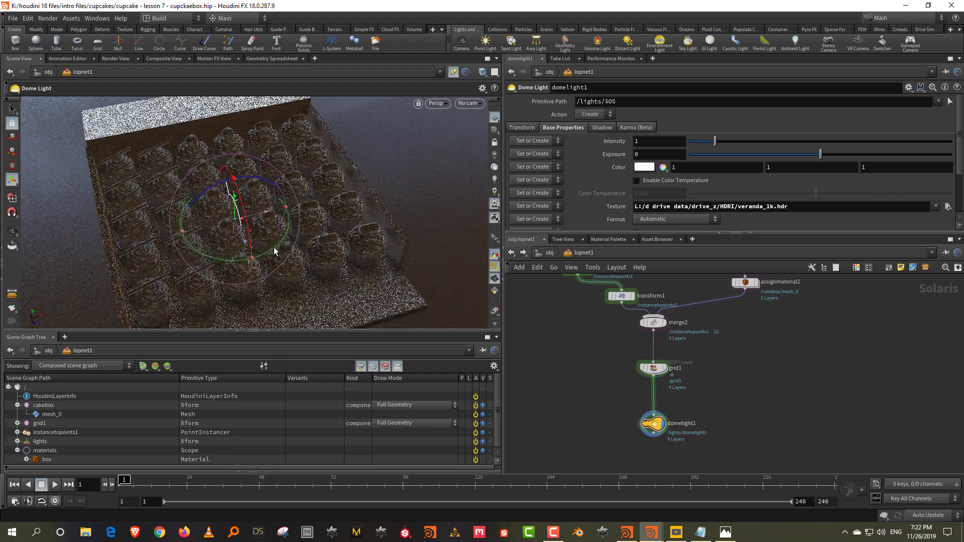
left_click_drag(252, 258, 279, 201)
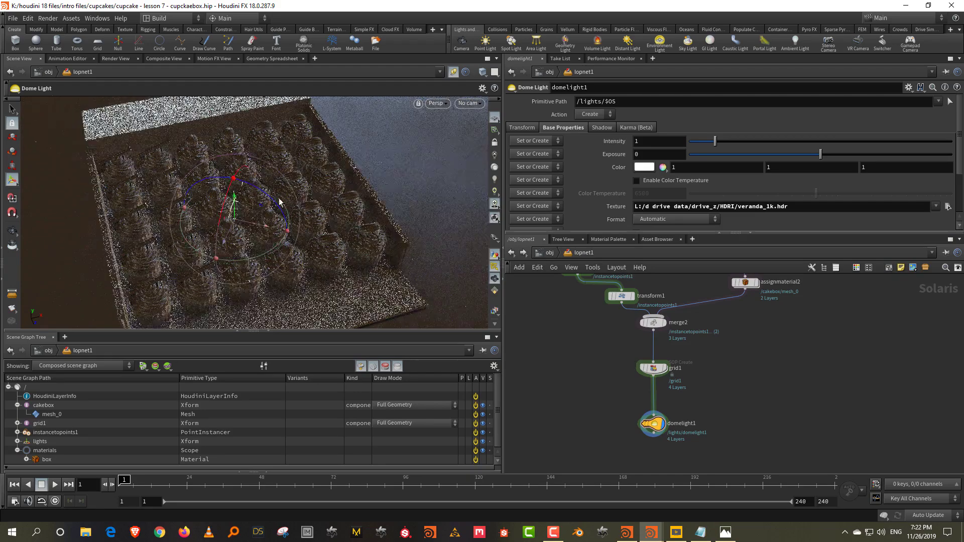
left_click(269, 332)
left_click_drag(281, 282, 331, 220, "alt")
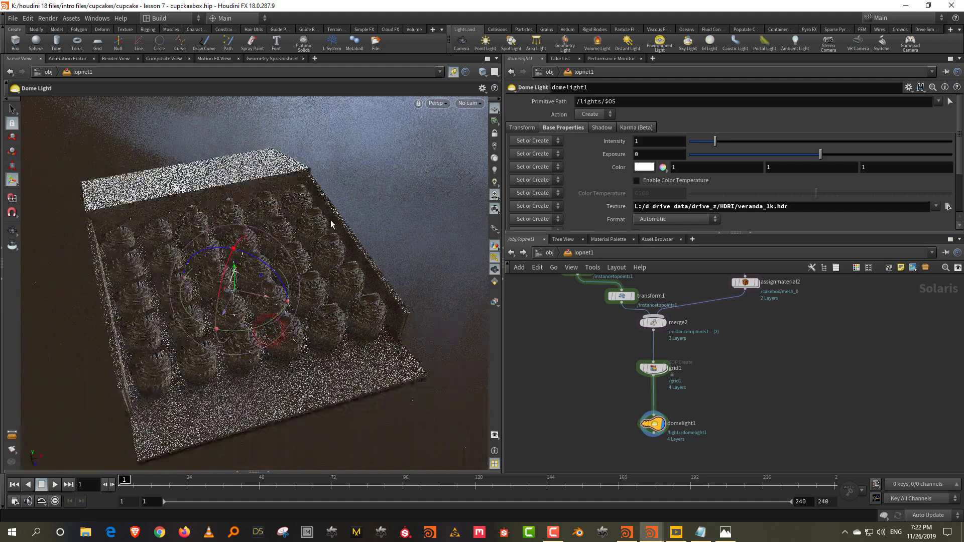
key("d")
left_click_drag(290, 111, 508, 102)
Set Light Sampling on the display options' Lights tab to 100, after trying 128 and 1000
left_click(439, 118)
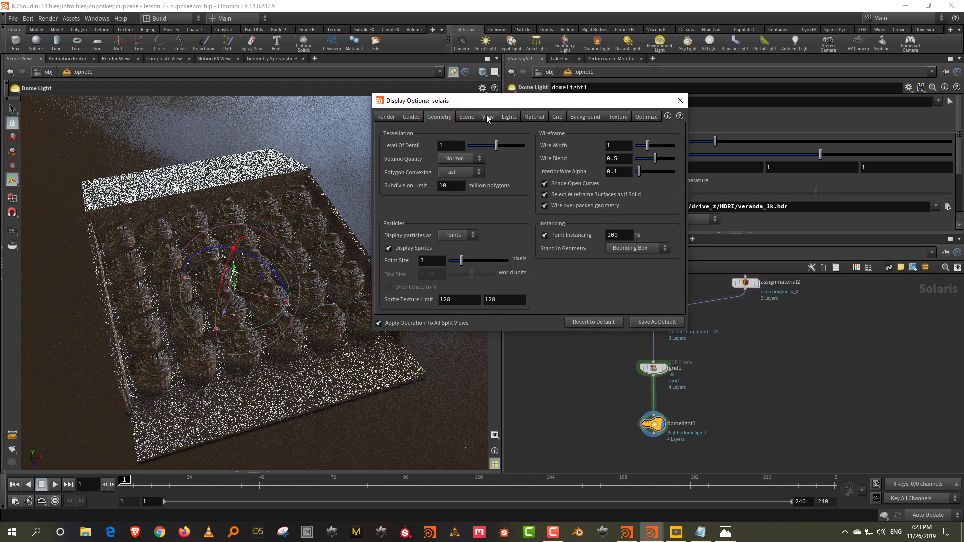
left_click(469, 117)
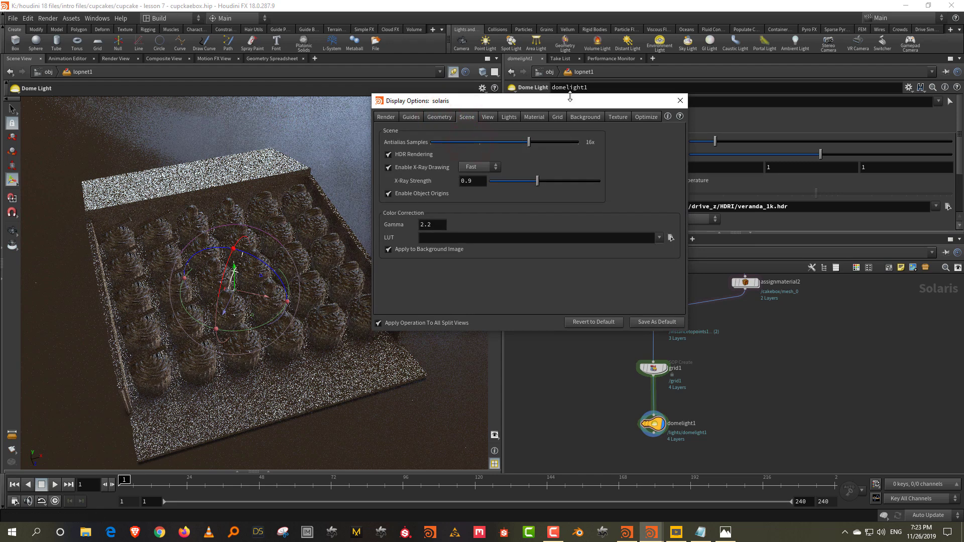
left_click(508, 117)
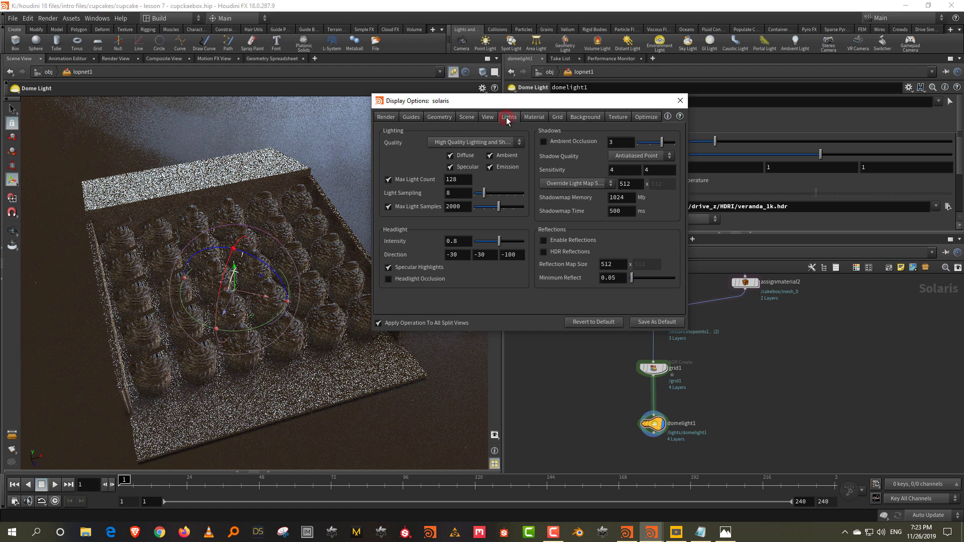
left_click(456, 192)
type("128")
key("Return")
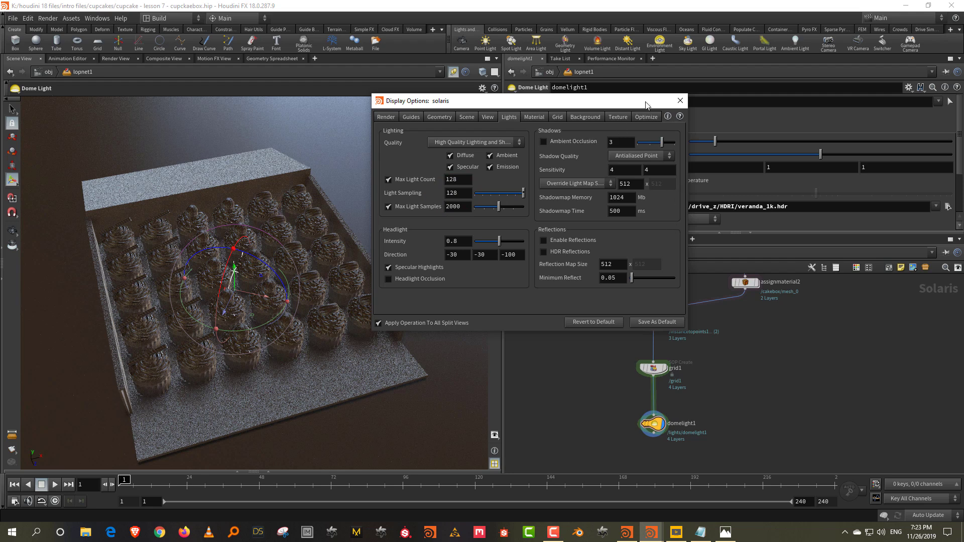
left_click(458, 192)
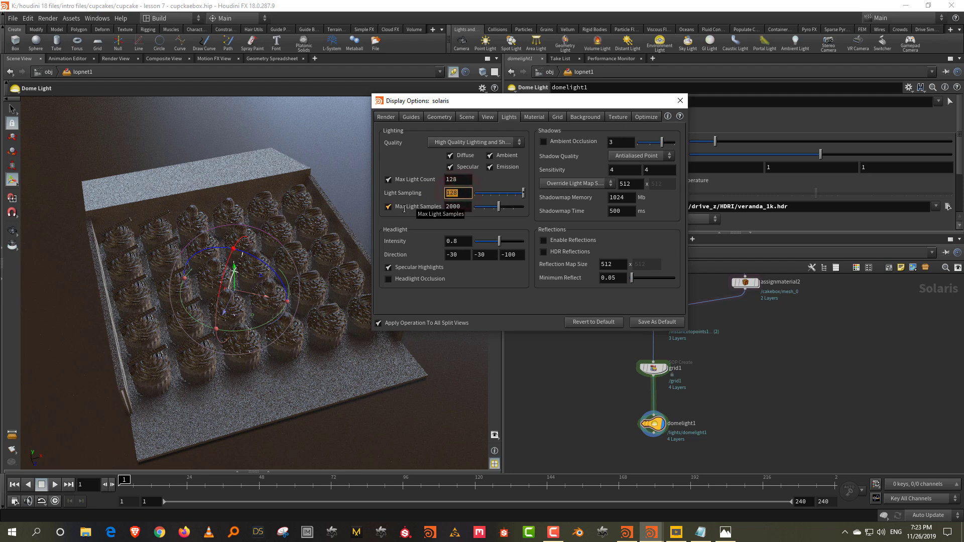
type("1000")
key("Return")
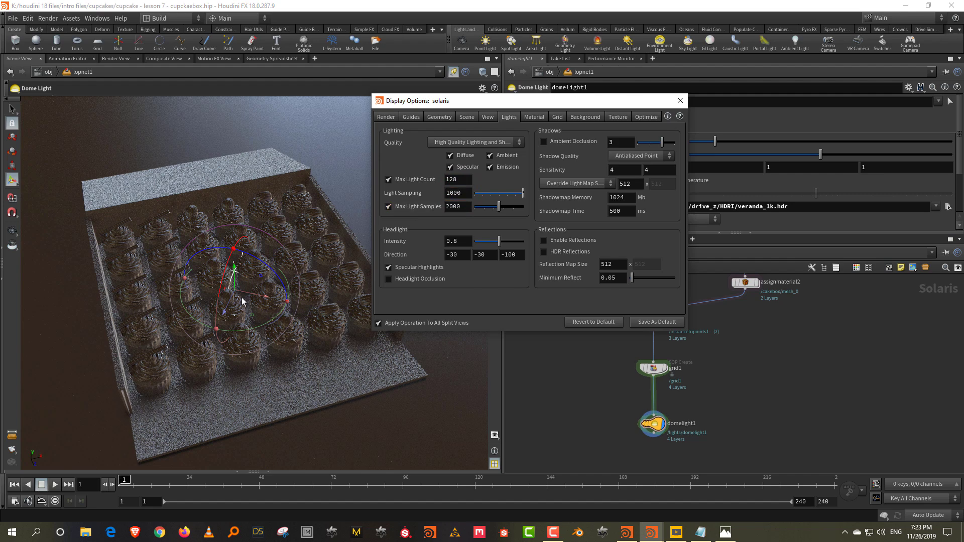
left_click(463, 193)
key("BackSpace")
key("Return")
Add a Karma LOP below domelight1 and wire domelight1 into it
left_click(680, 100)
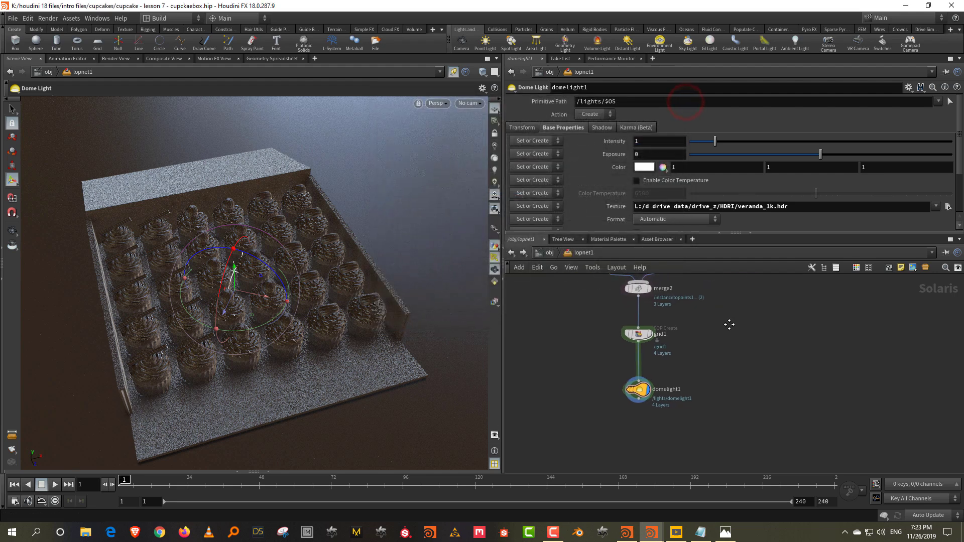
key("Tab")
type("kar")
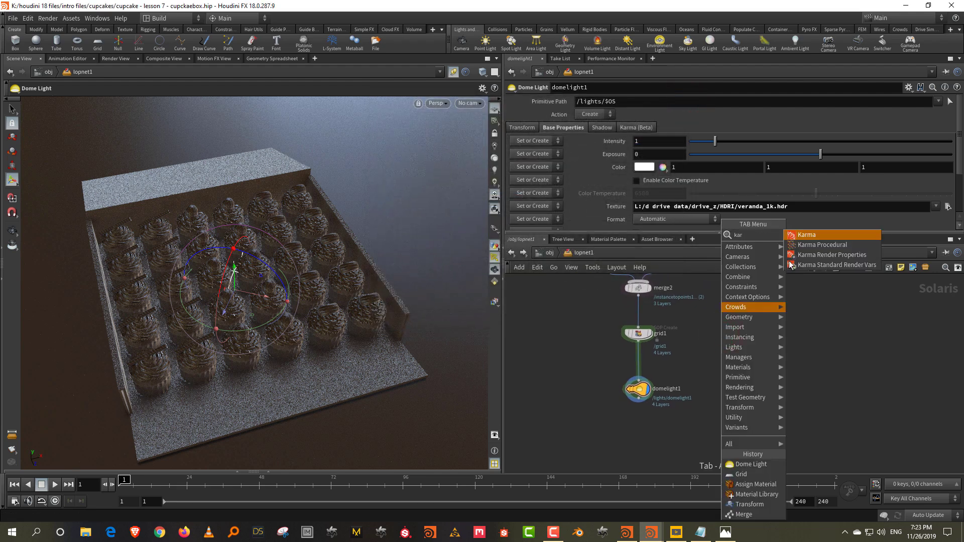
left_click(818, 239)
left_click(630, 445)
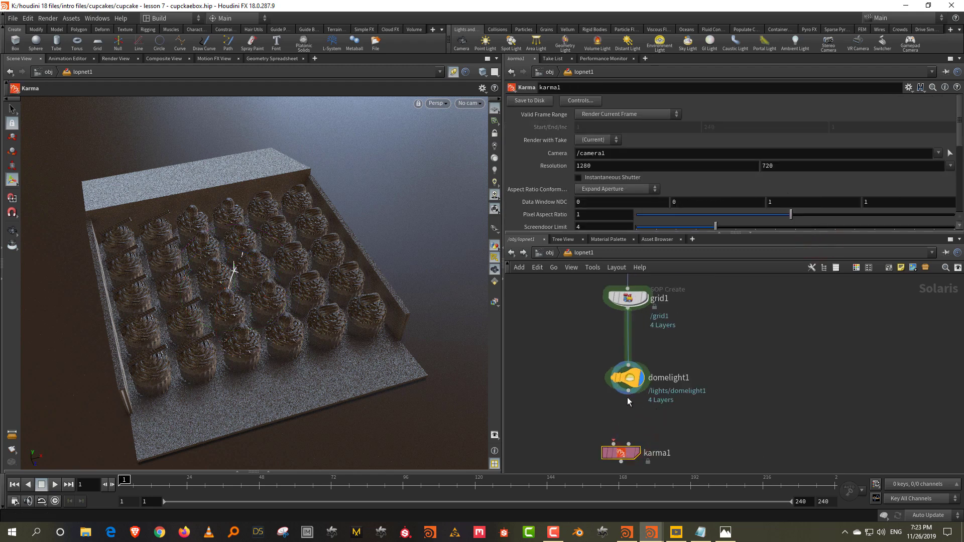
left_click_drag(627, 392, 628, 446)
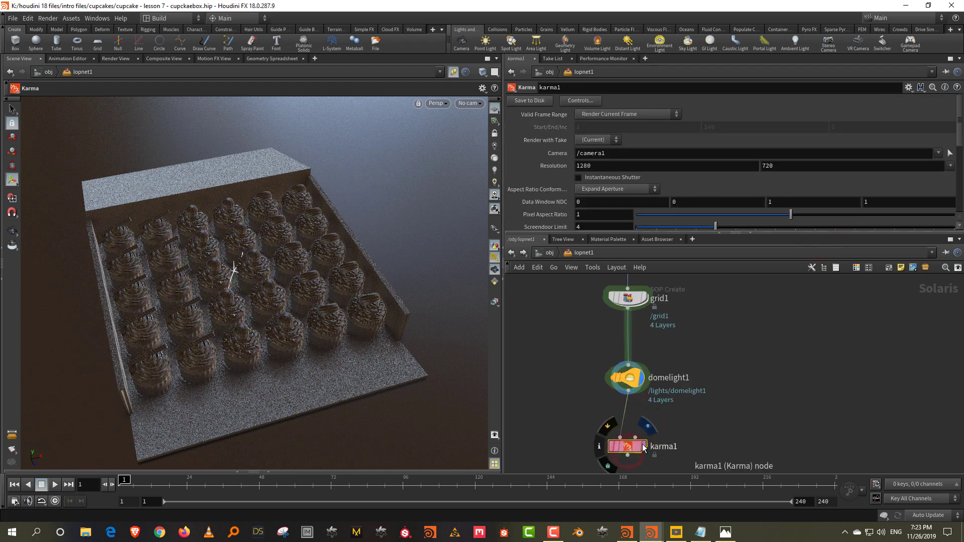
Save the scene as lesson 8 - LOPS basic.hip
left_click(13, 18)
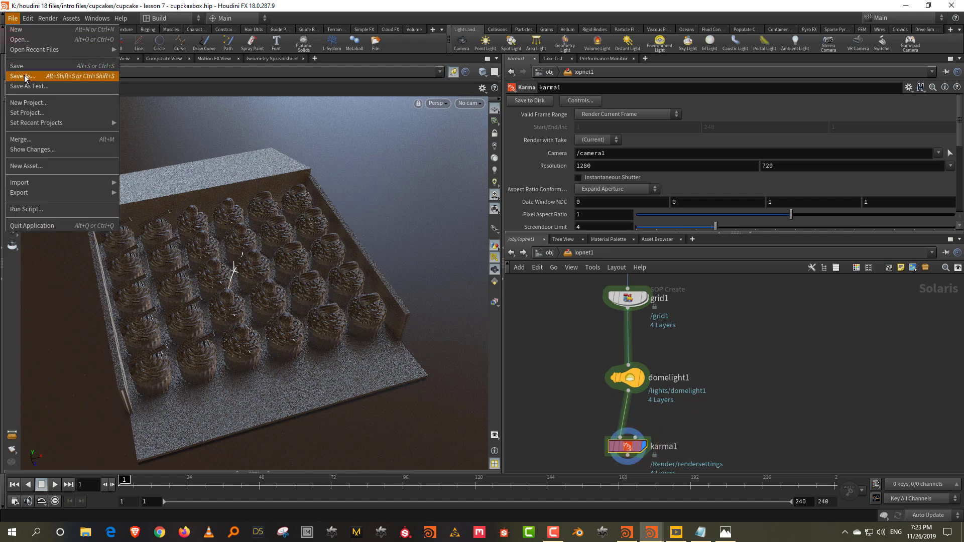
left_click(23, 69)
left_click_drag(587, 233, 586, 319)
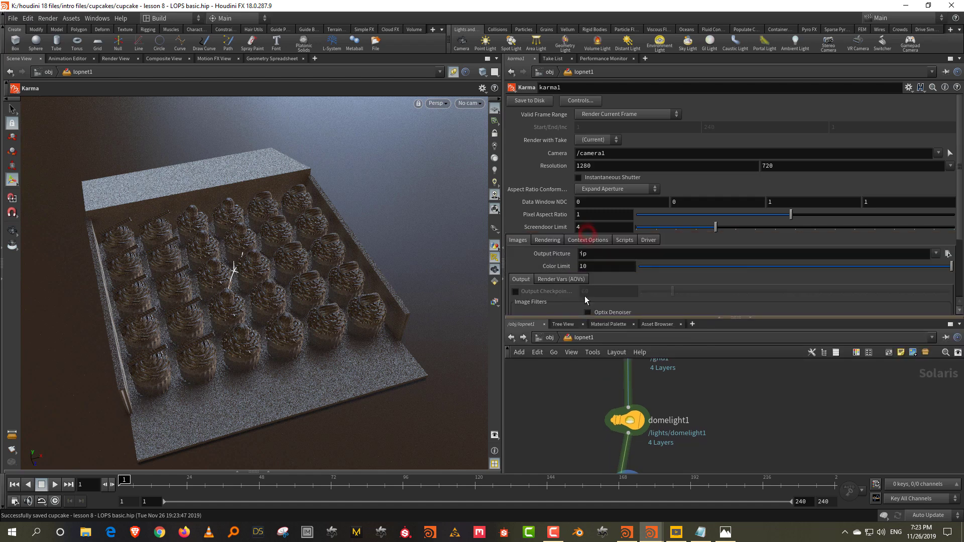
scroll(571, 200, "down", 2)
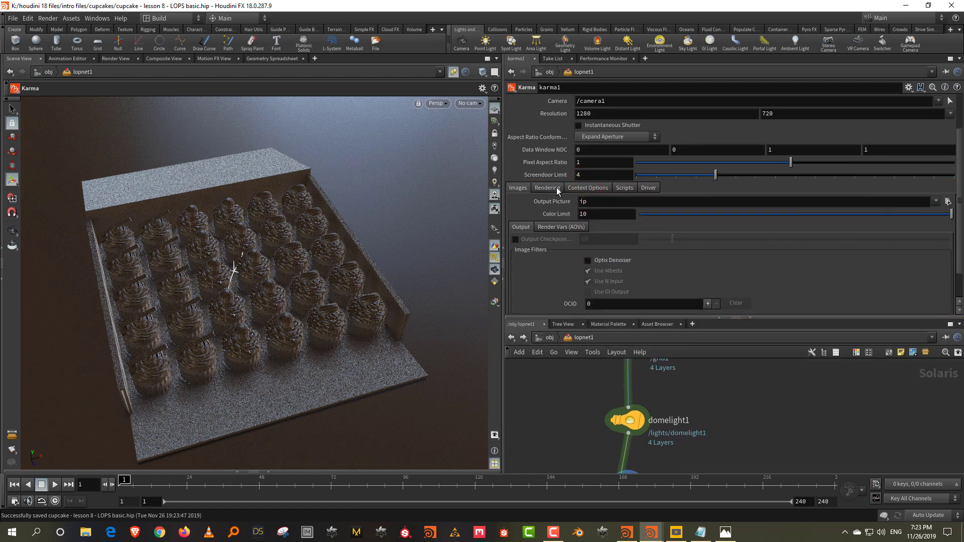
Set karma1's IPR Reserve Threads to 10 under Rendering > Render and save again
left_click(557, 188)
scroll(567, 176, "down", 1)
left_click(556, 181)
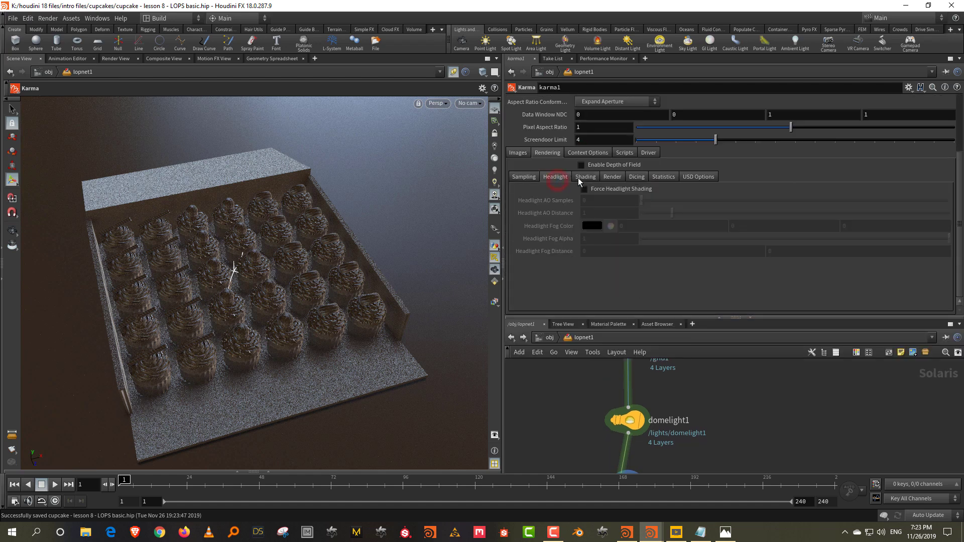
left_click(585, 179)
left_click(611, 182)
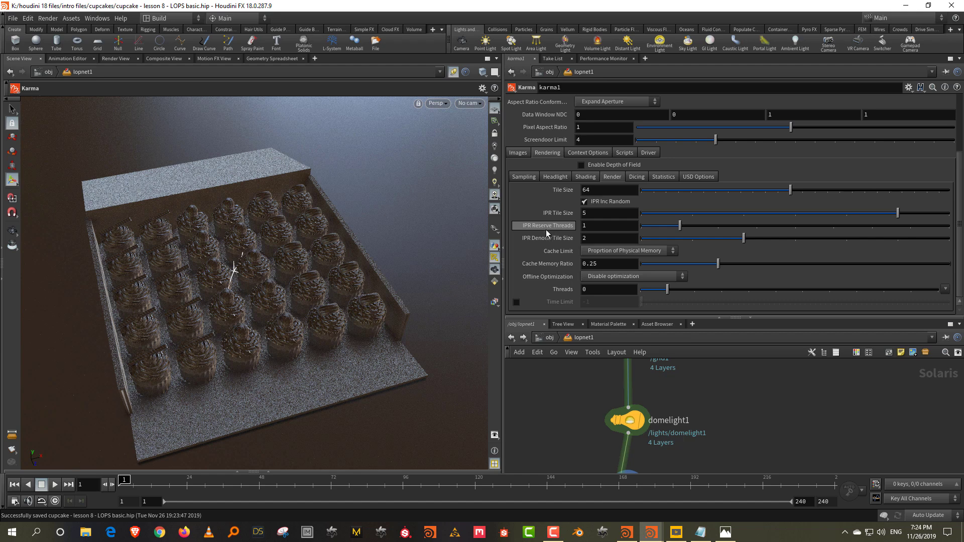
mouse_move(555, 231)
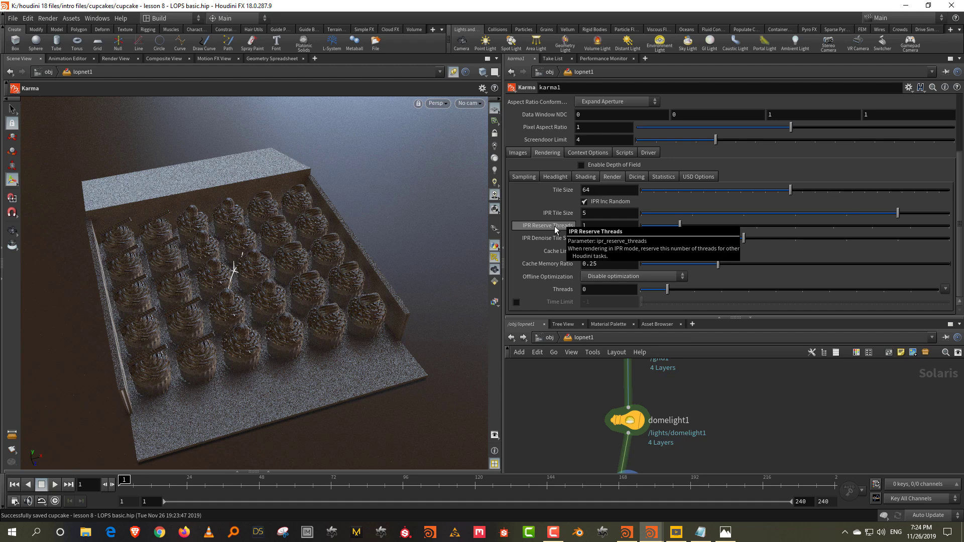
left_click(584, 226)
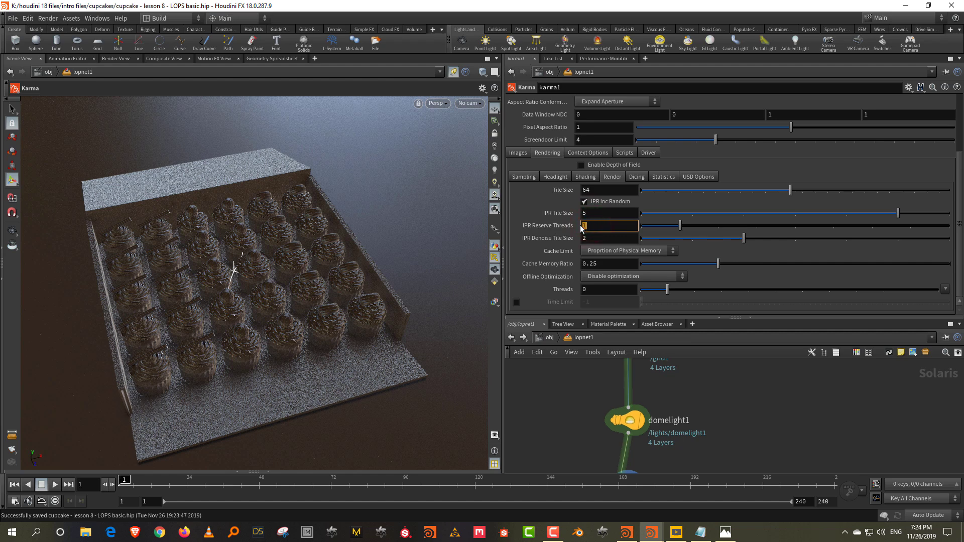
type("0")
key("Return")
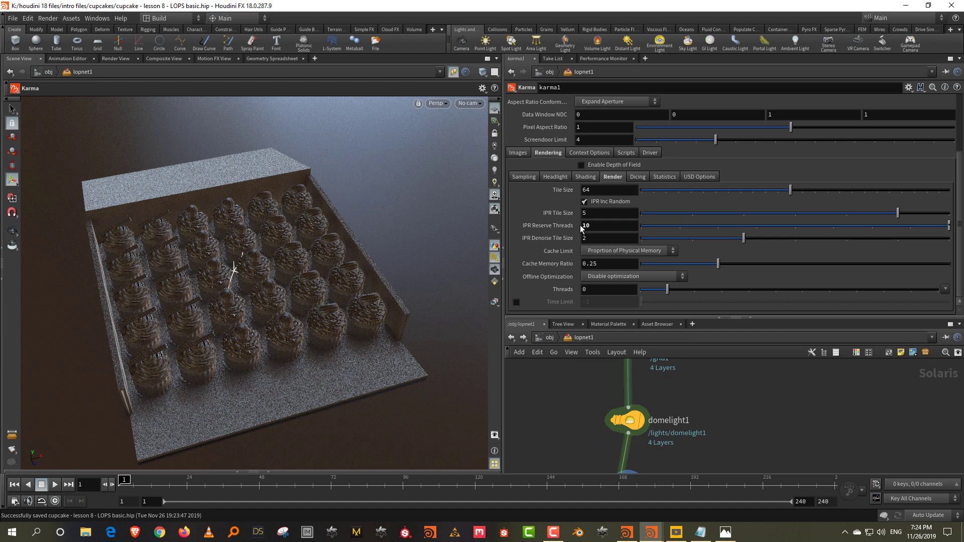
left_click_drag(641, 315, 643, 277)
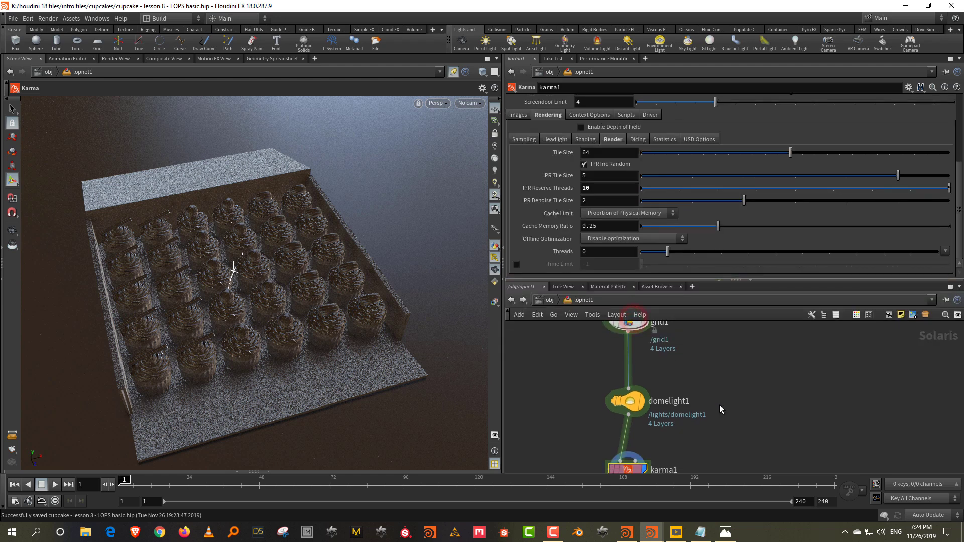
middle_click_drag(719, 405, 722, 361)
key("ctrl+s")
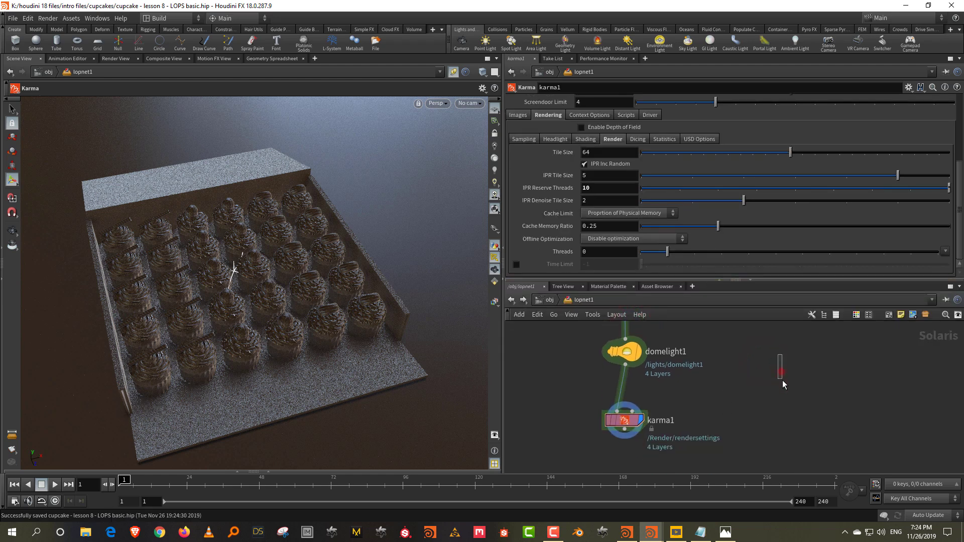
Switch the viewport renderer to Karma and make domelight1 the current node
left_click(435, 103)
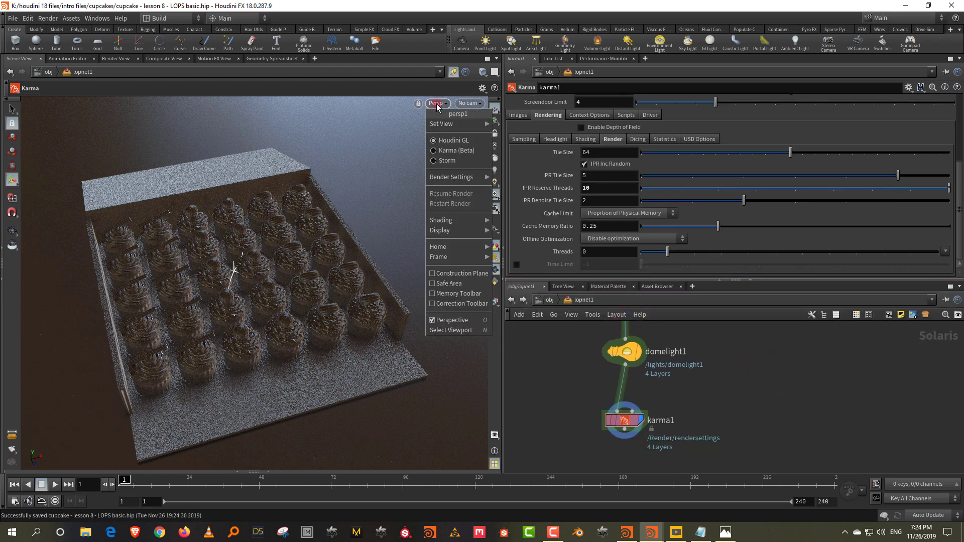
left_click(457, 151)
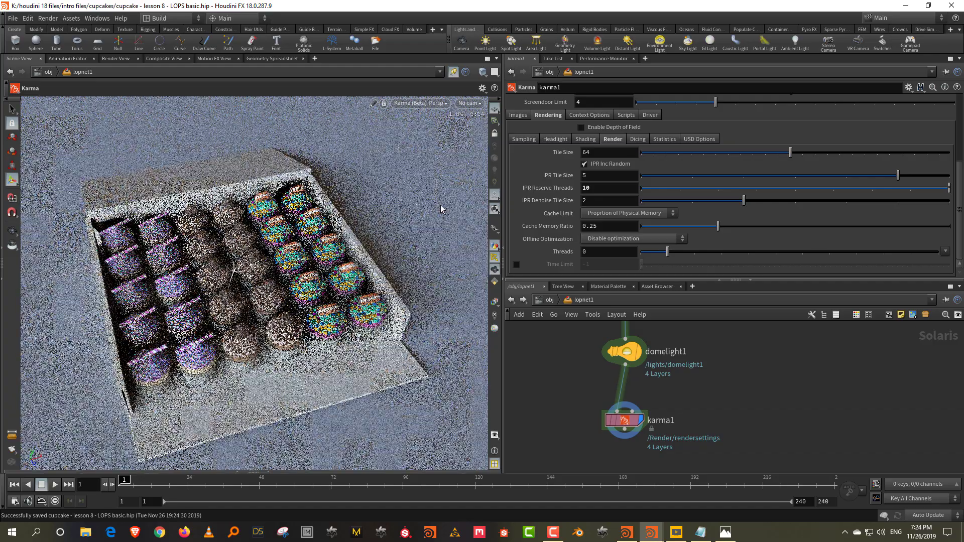
left_click_drag(708, 408, 636, 444)
left_click(625, 351)
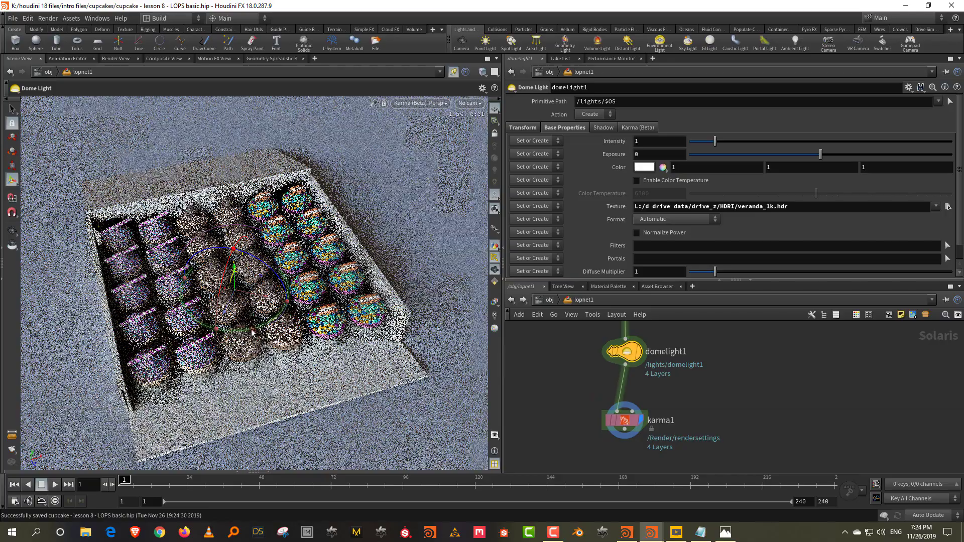
Orbit the render to a steep angle on the tray and hide the dome light handle
scroll(212, 336, "up", 5)
scroll(212, 335, "down", 5)
left_click_drag(212, 335, 289, 254, "alt")
left_click(535, 361)
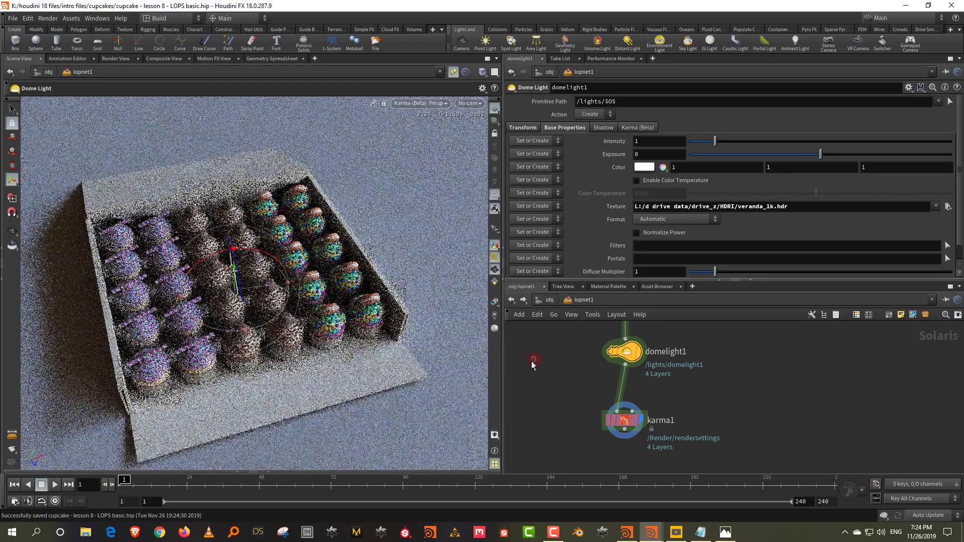
left_click(495, 257)
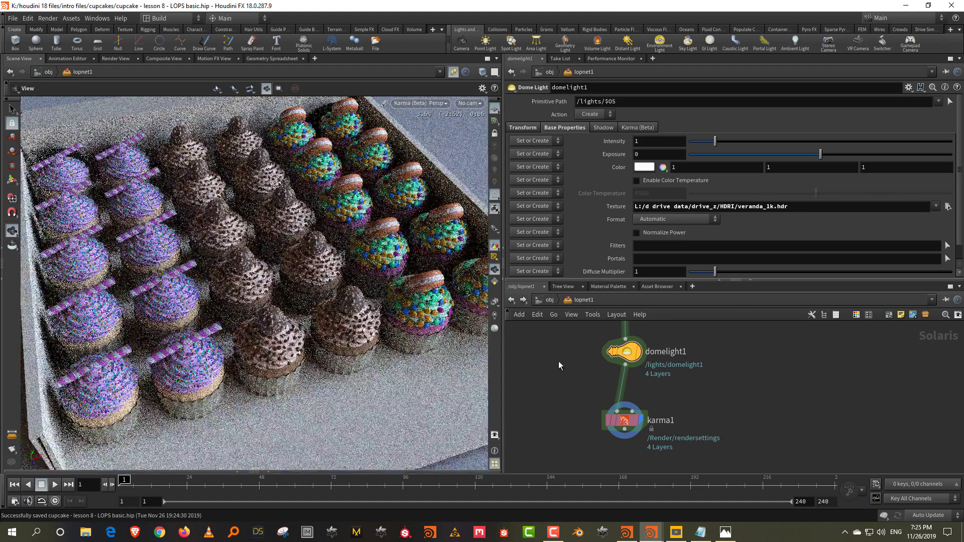
Enable domelight1's colour temperature and set it to 3949.15
left_click(669, 180)
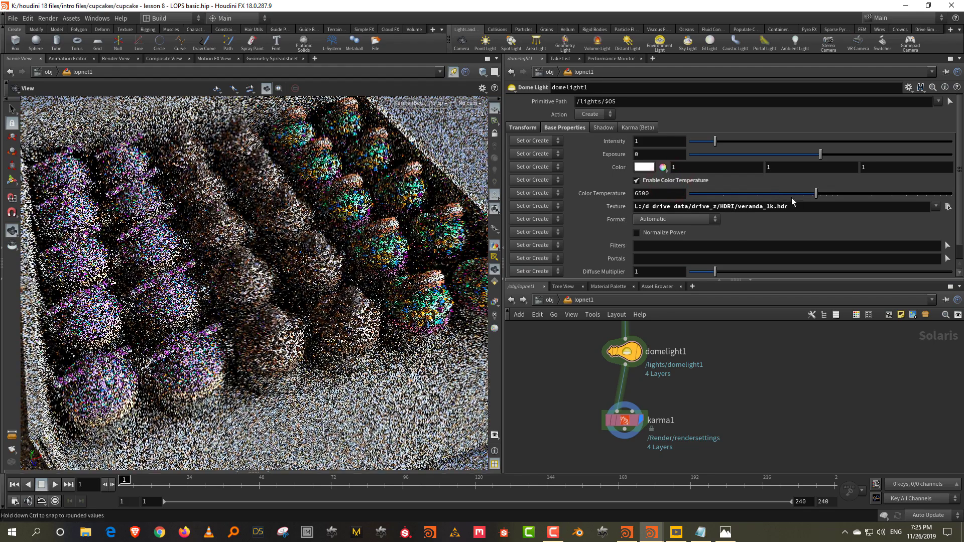
left_click(792, 198)
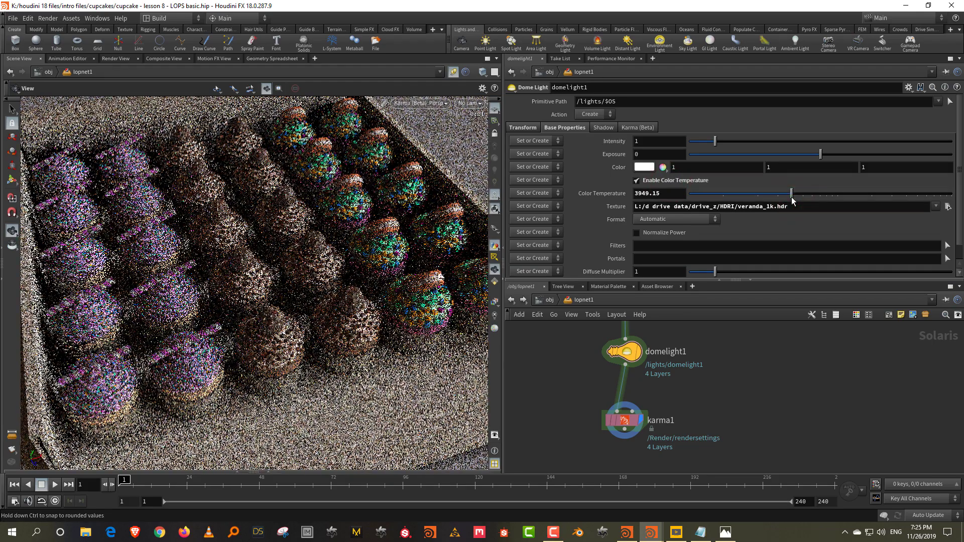